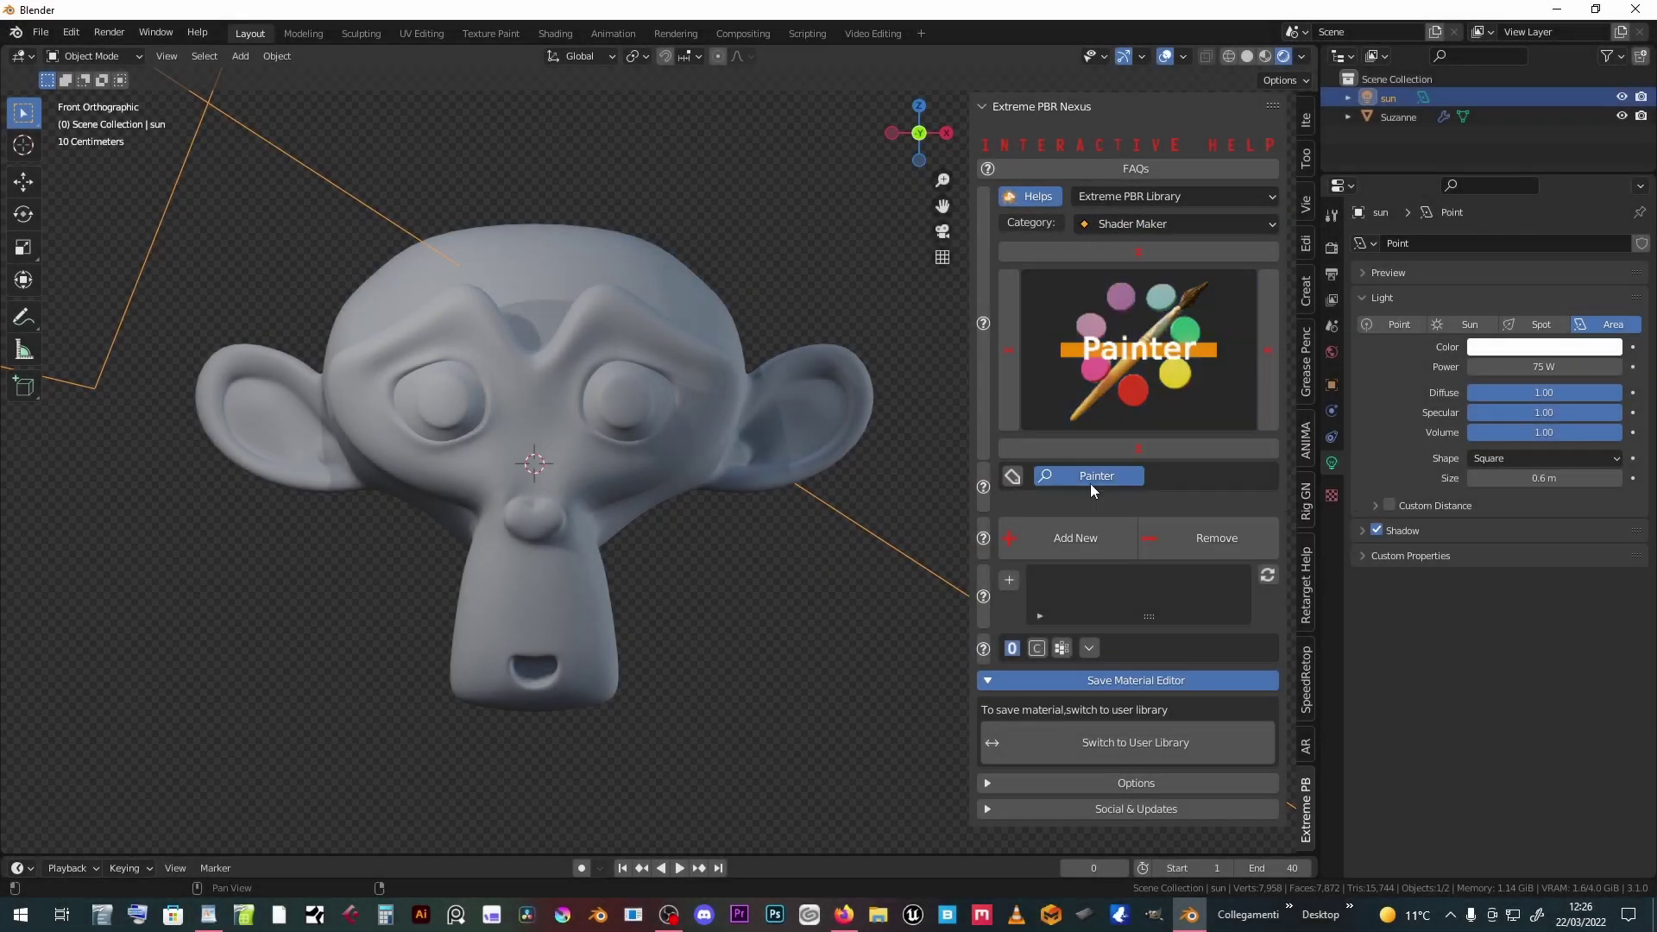
- Give Suzanne a new Extreme PBR Painter material and start diffuse painting
left_click(661, 352)
left_click(1108, 547)
scroll(1106, 616, "down", 2)
scroll(1105, 616, "down", 4)
scroll(1106, 613, "down", 3)
left_click(1132, 423)
- Fill the diffuse map salmon, then refill it lighter until it is pale pink skin
left_click(1071, 498)
left_click_drag(1087, 317, 1083, 303)
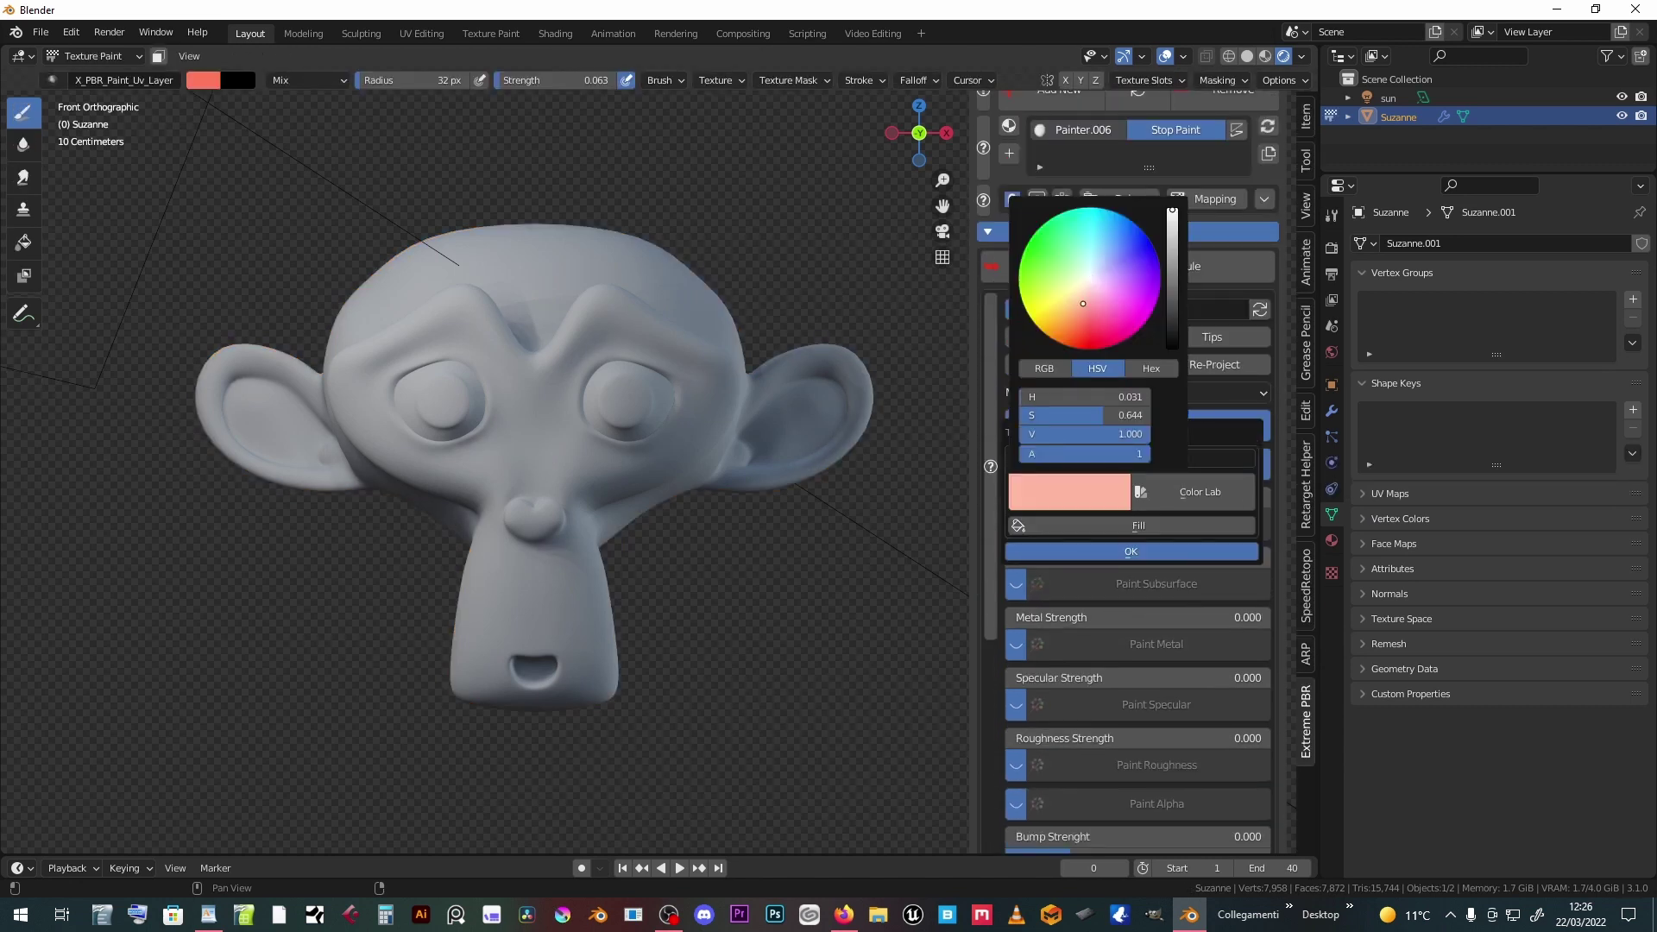
left_click(1130, 526)
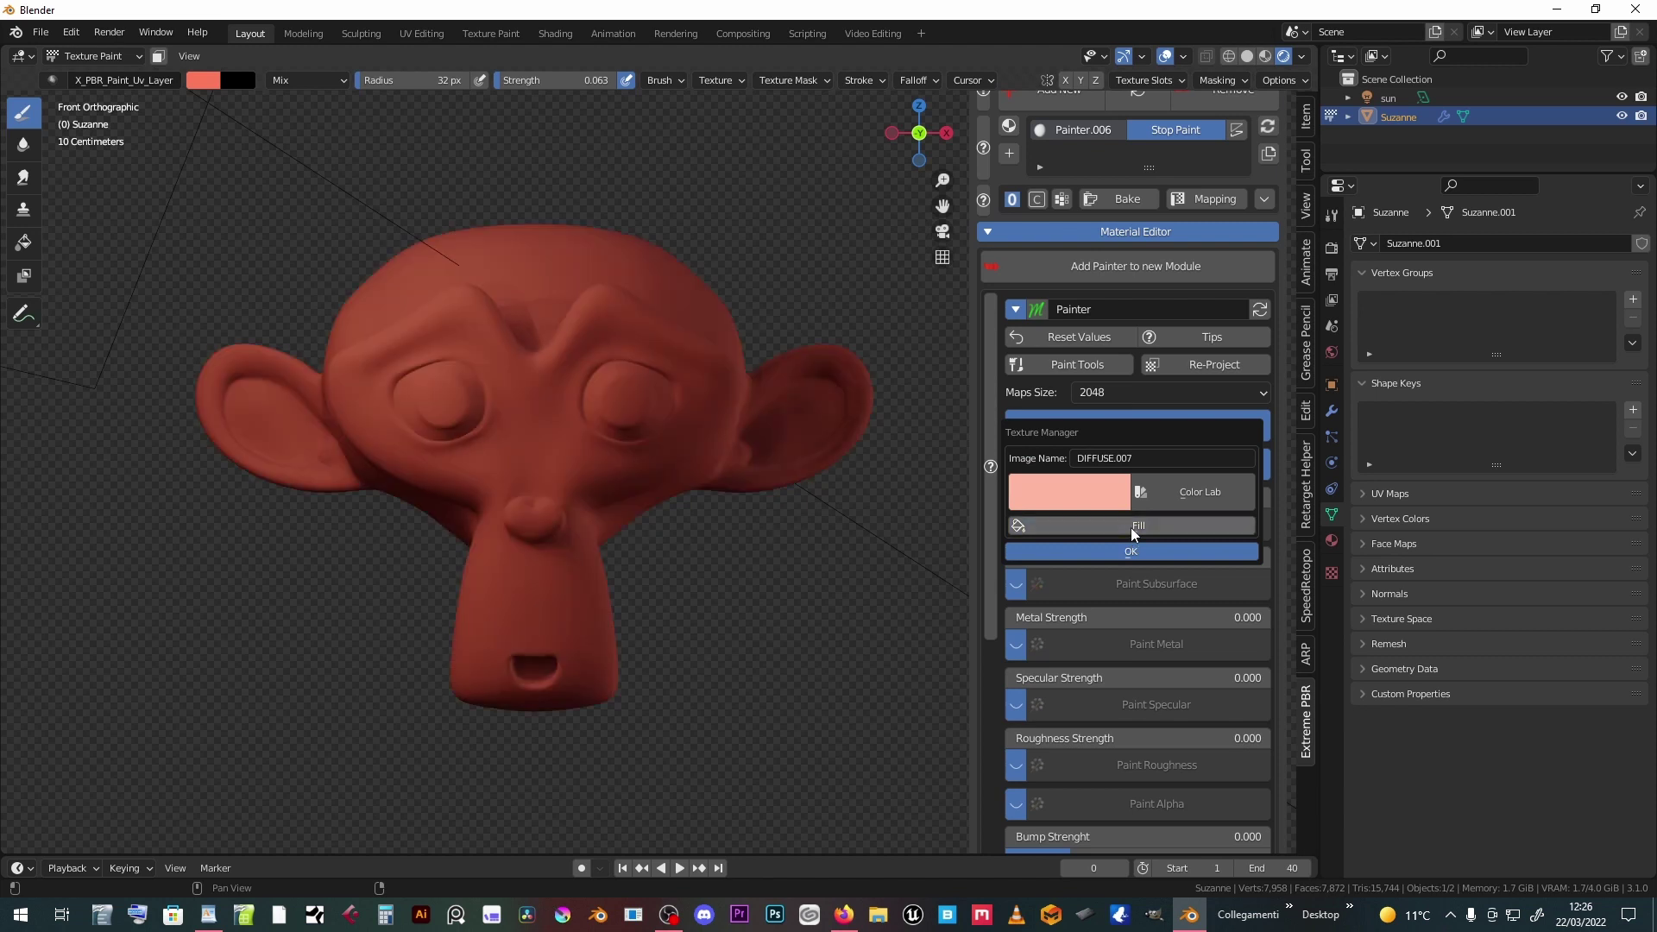
left_click(1080, 493)
left_click_drag(1079, 314, 1079, 294)
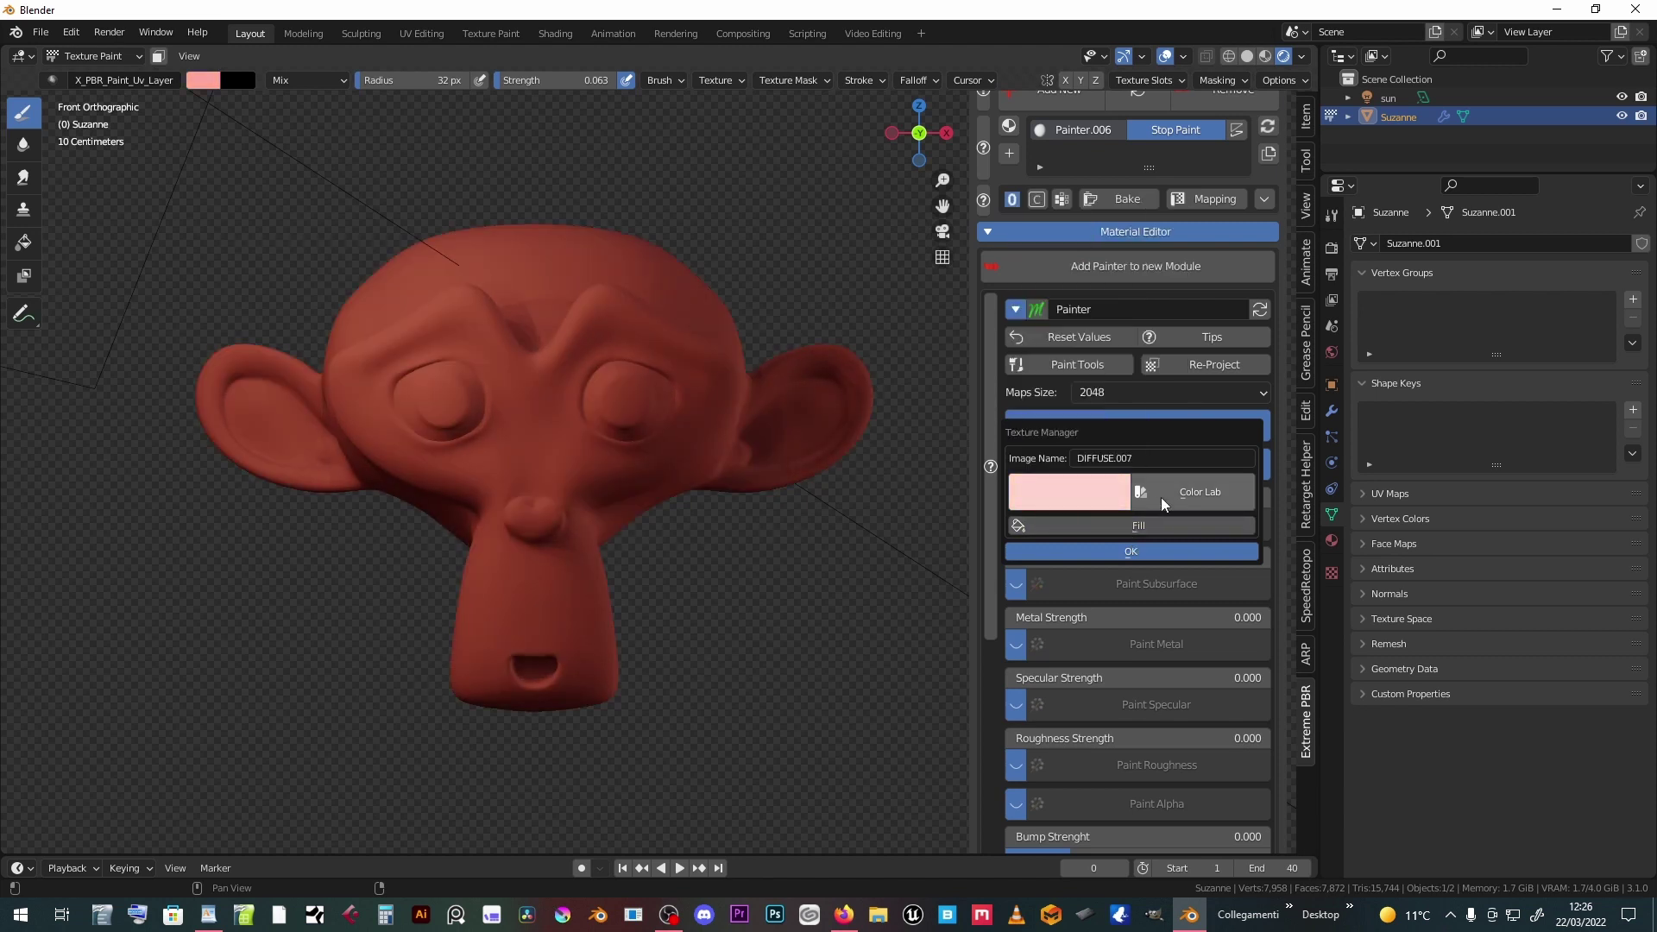
left_click(1118, 526)
left_click(1084, 499)
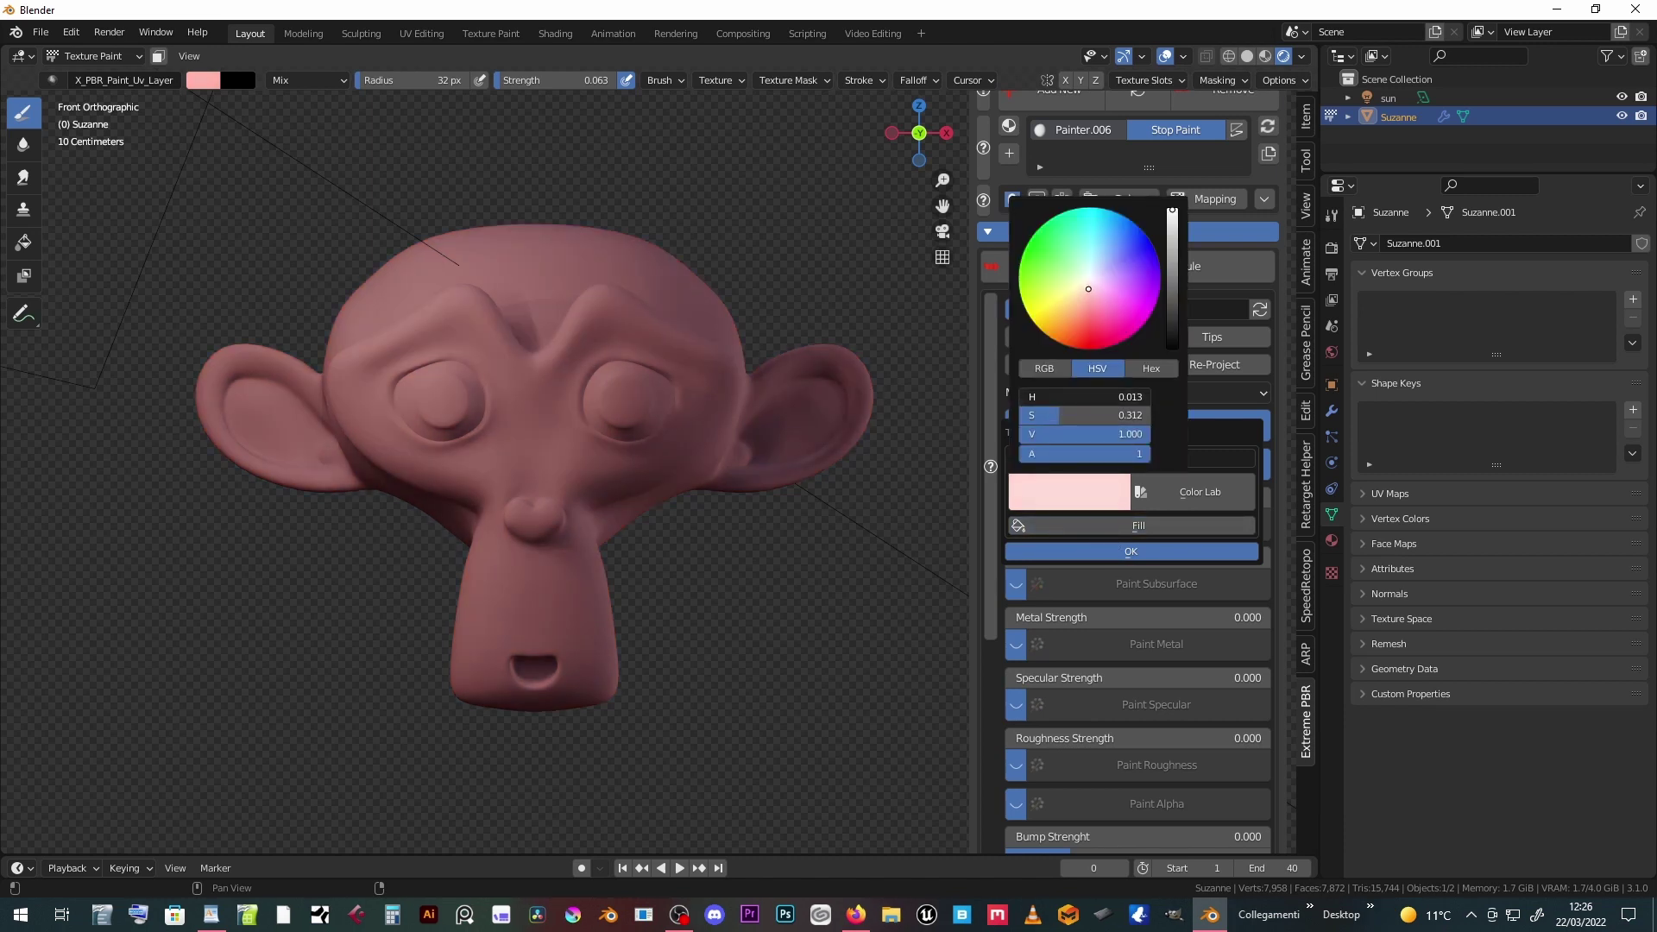
left_click(1102, 525)
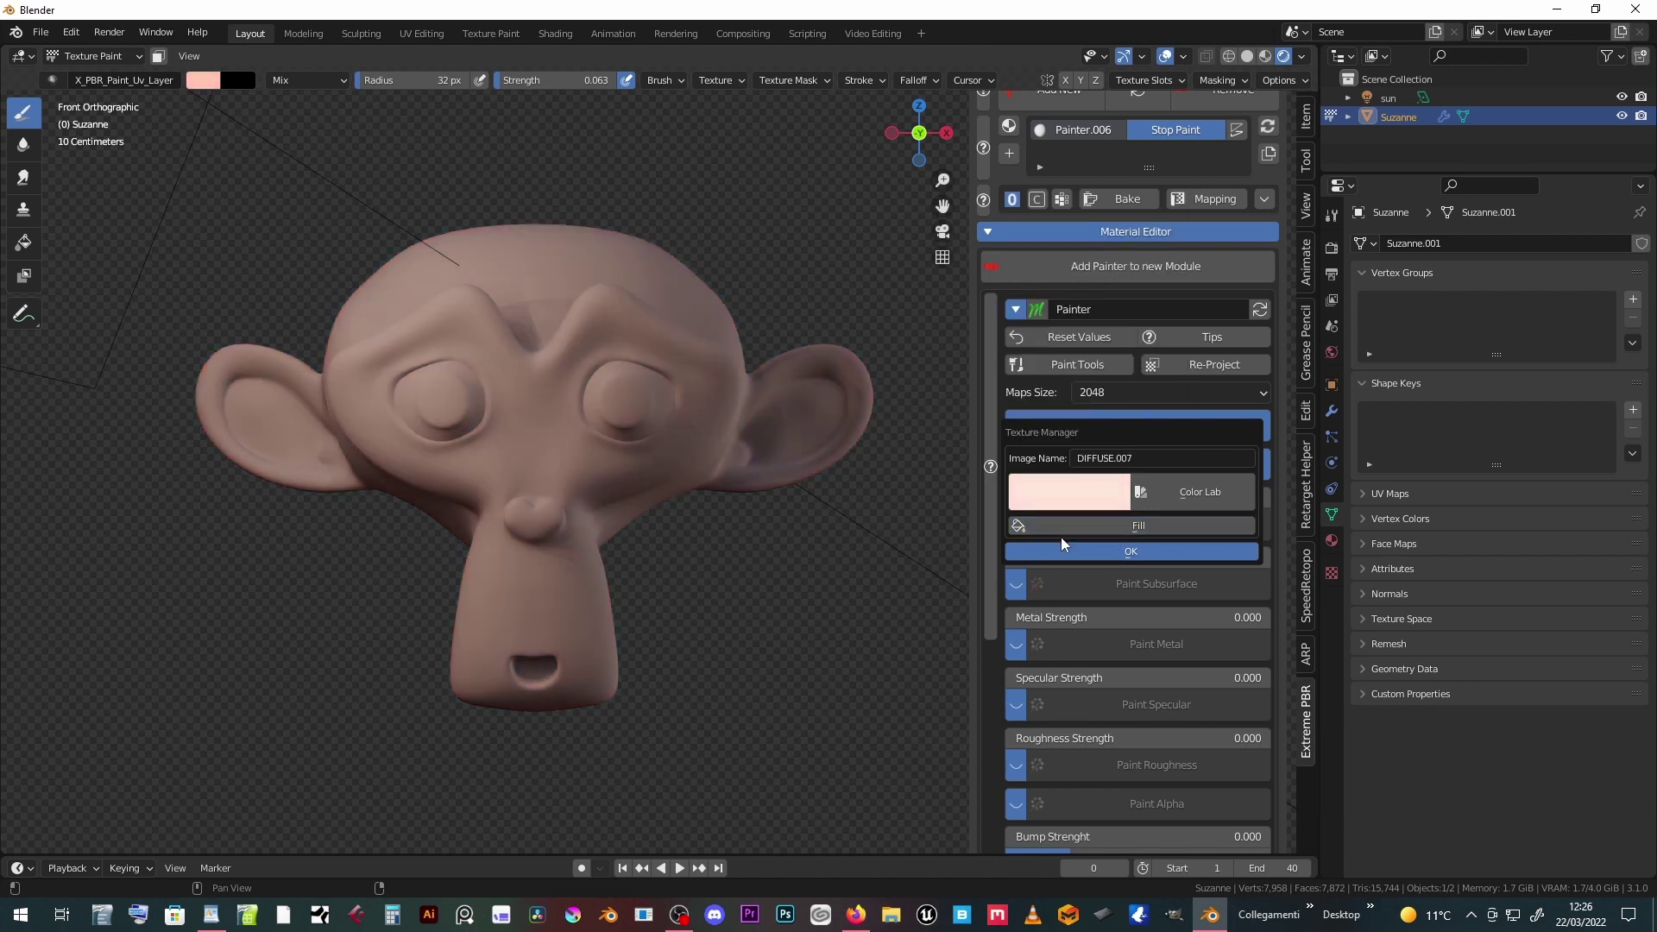
left_click(1132, 551)
scroll(1063, 556, "down", 3)
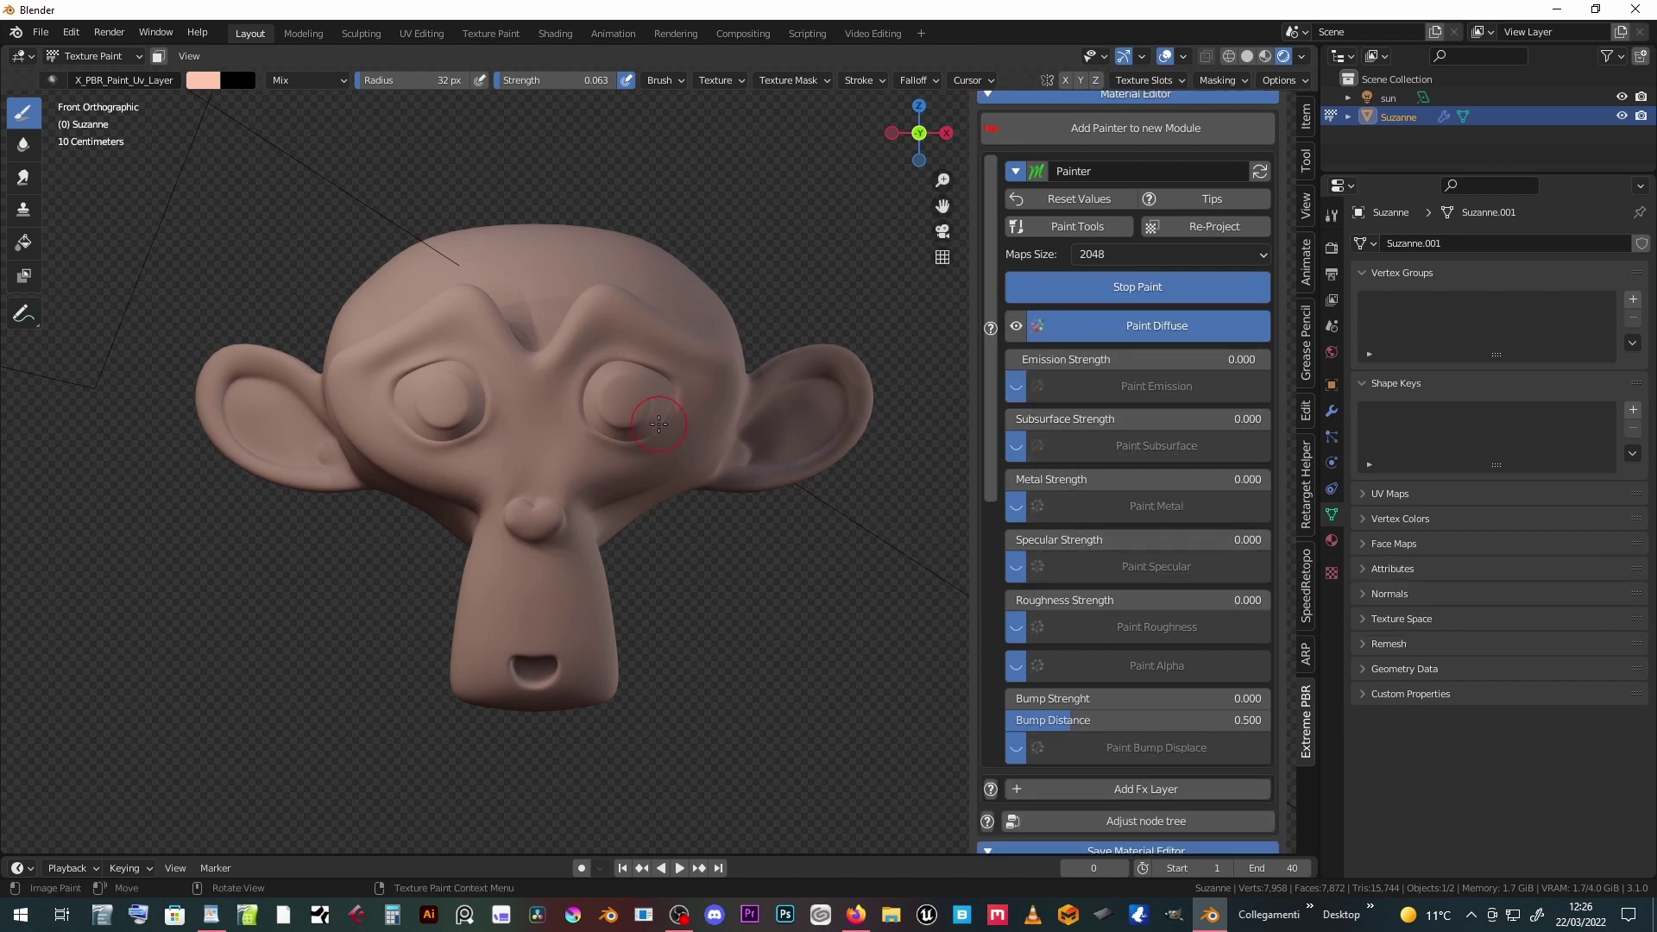
- Select both eyeball meshes in Edit Mode, then return to Texture Paint mode
key("Tab")
left_click(624, 403)
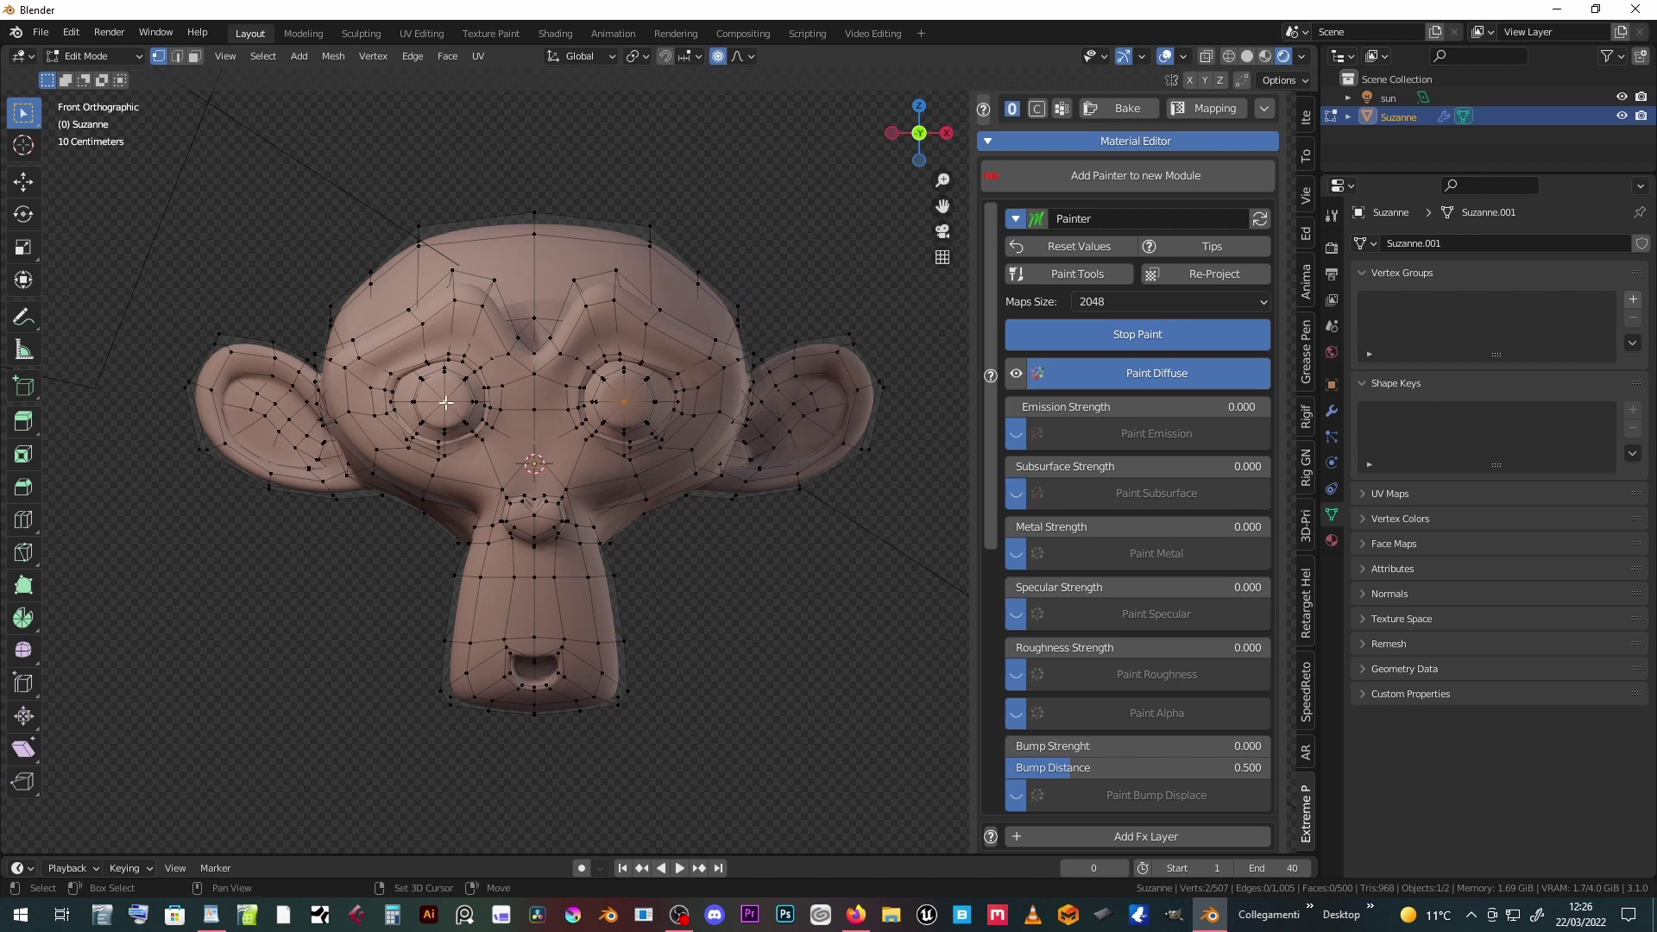
key("ctrl+l")
key("Tab")
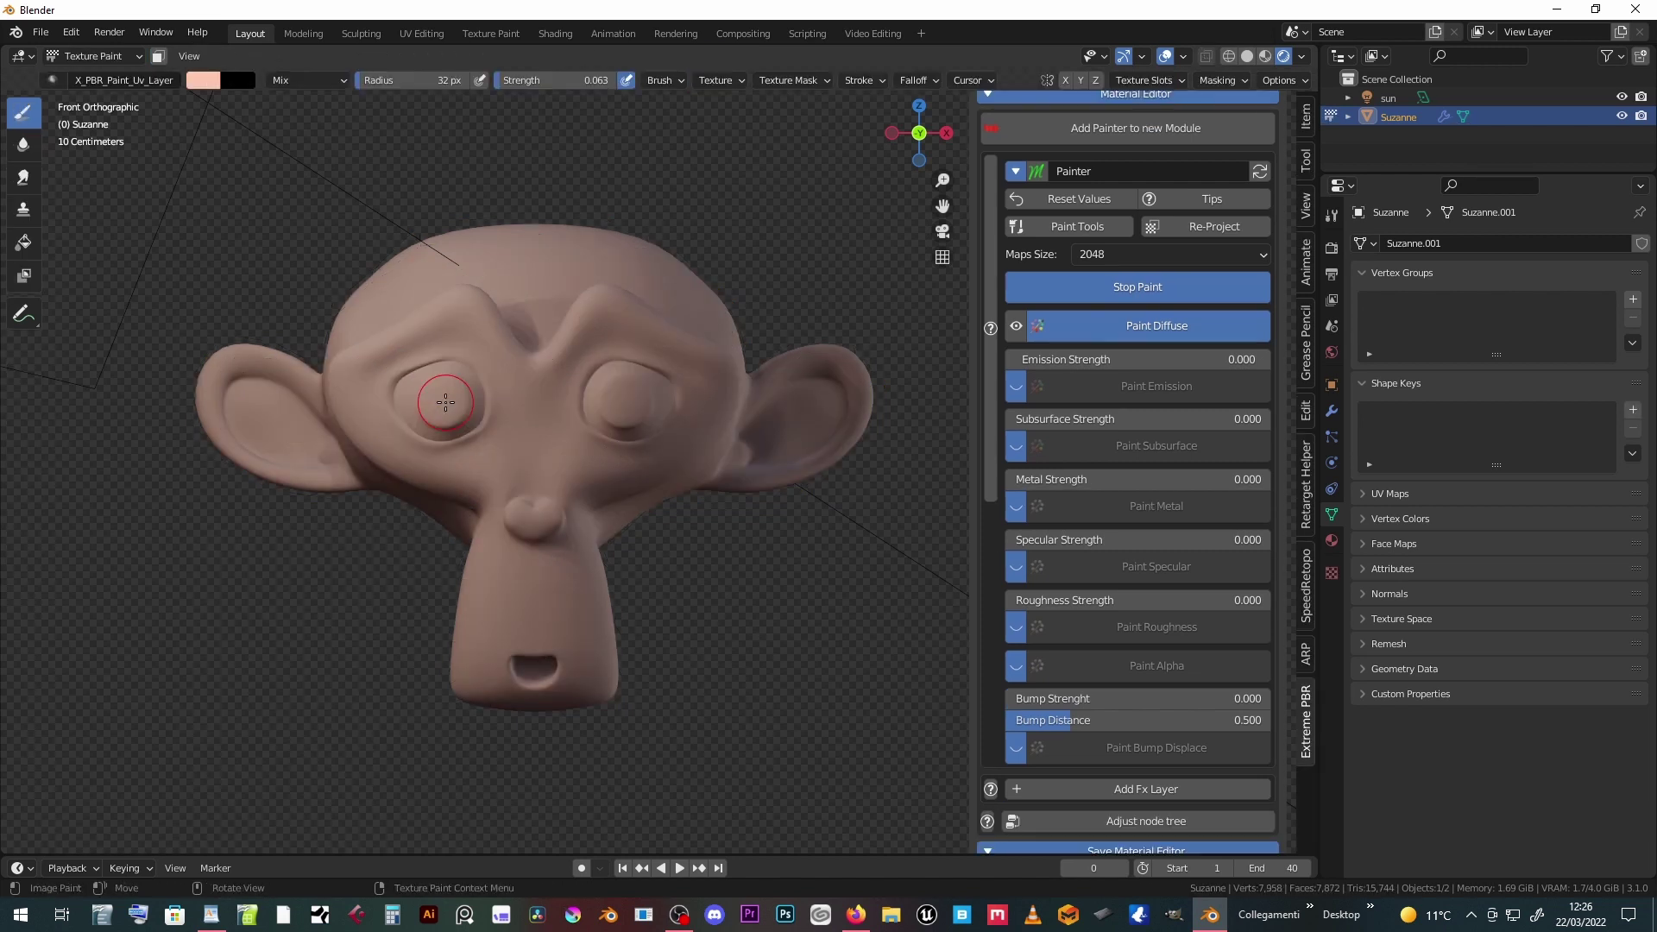
key("ctrl+Tab")
left_click(544, 340)
- Set a light grey brush at full strength with face-selection masking on
left_click(201, 84)
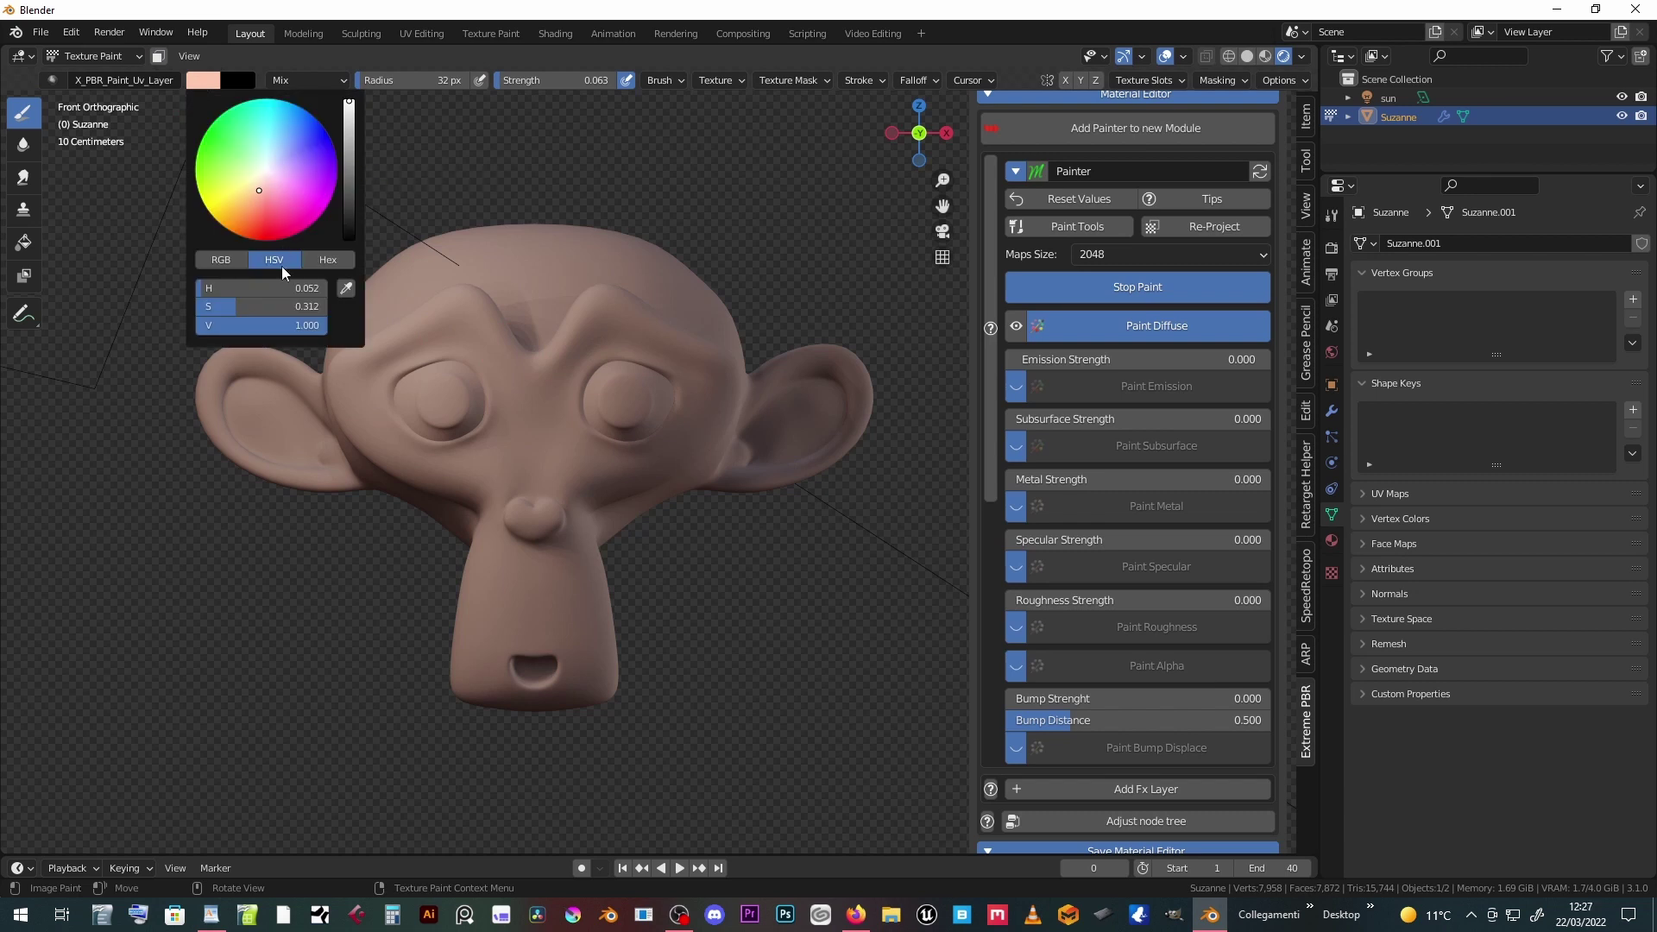
left_click_drag(348, 119, 347, 117)
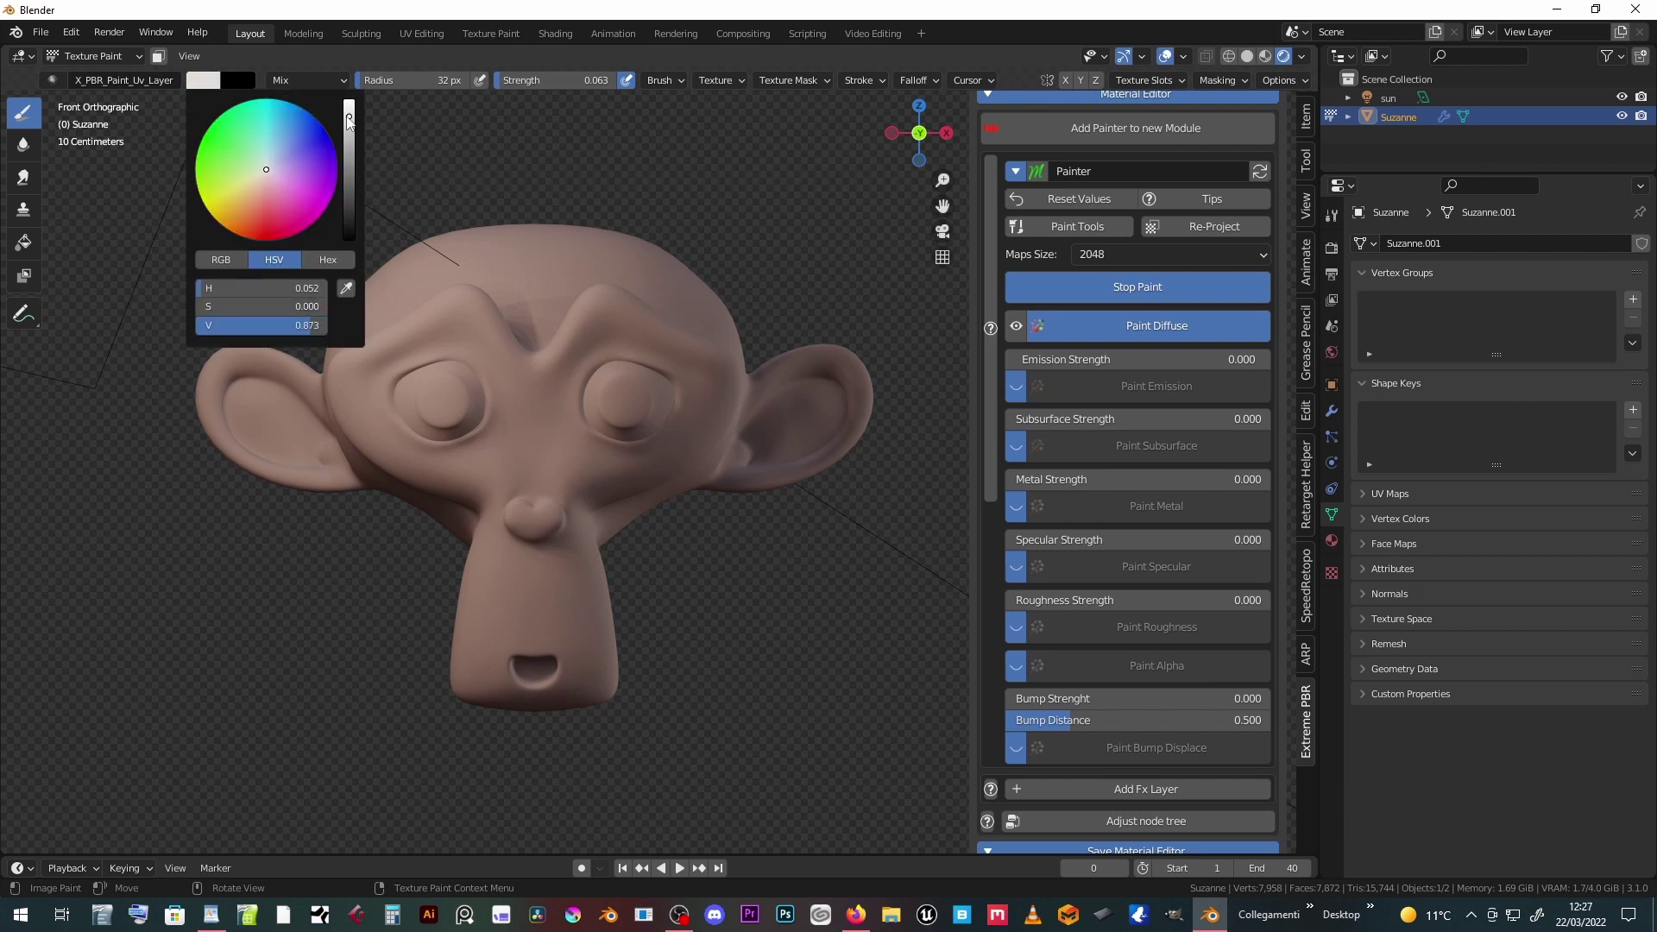
scroll(610, 382, "up", 2)
scroll(609, 381, "up", 1)
left_click(157, 57)
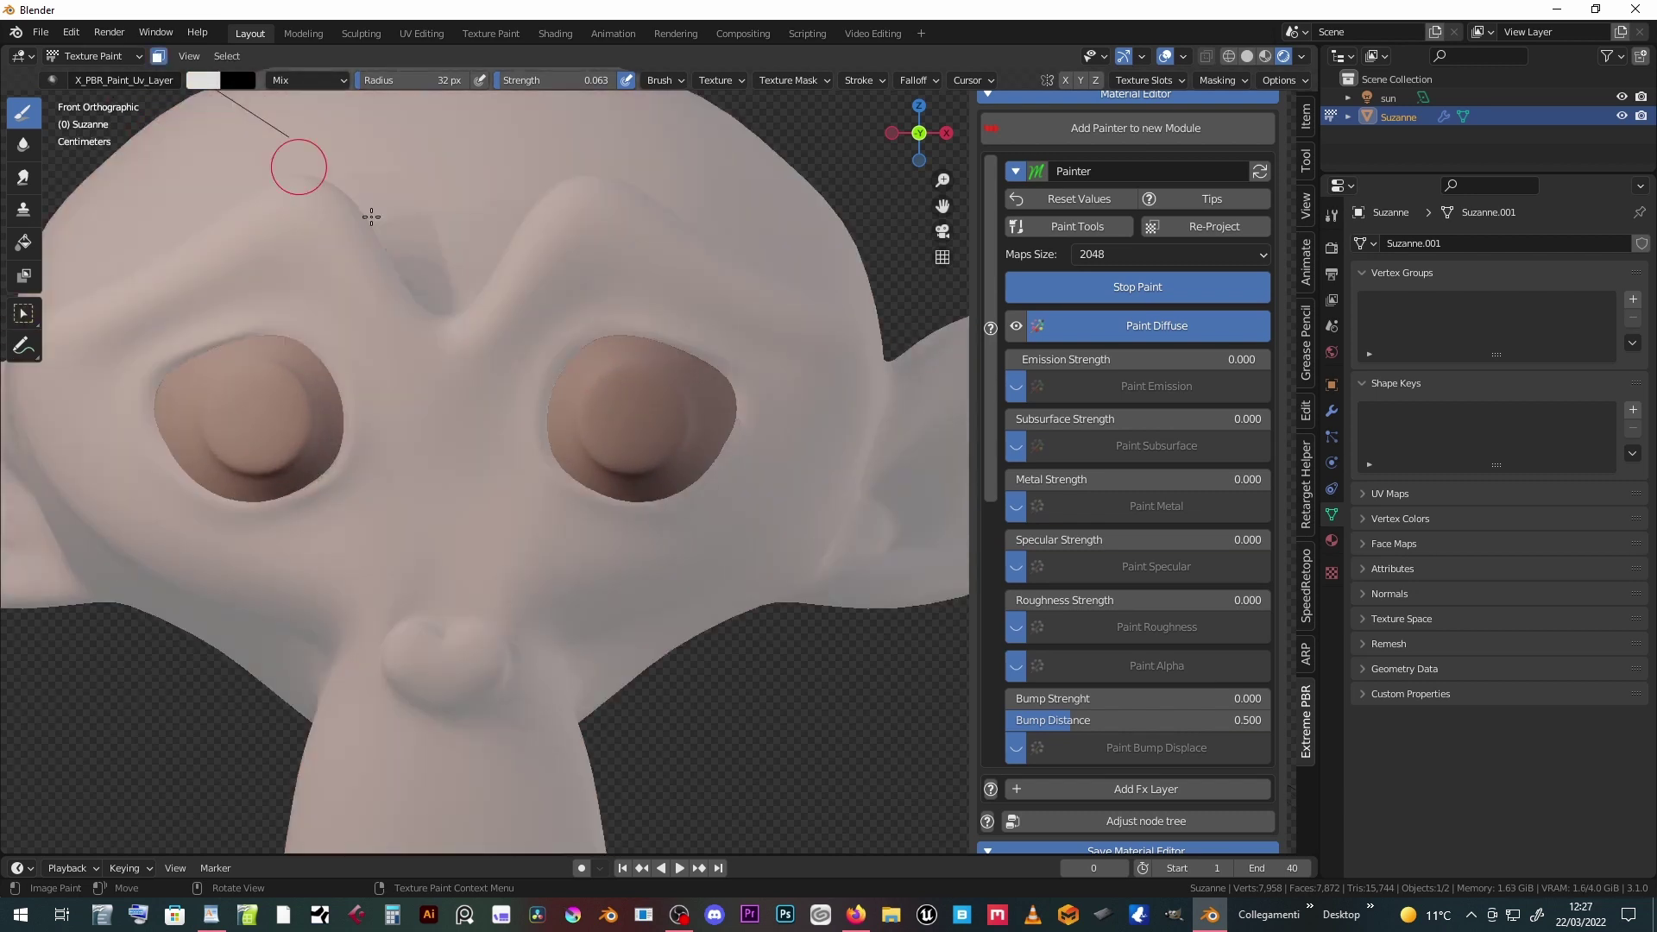
scroll(506, 212, "up", 1)
left_click_drag(498, 78, 622, 81)
- Paint the right and left eyeballs light grey
mouse_move(724, 388)
left_mouse_down()
mouse_move(635, 407)
mouse_move(665, 436)
mouse_move(636, 487)
left_mouse_up()
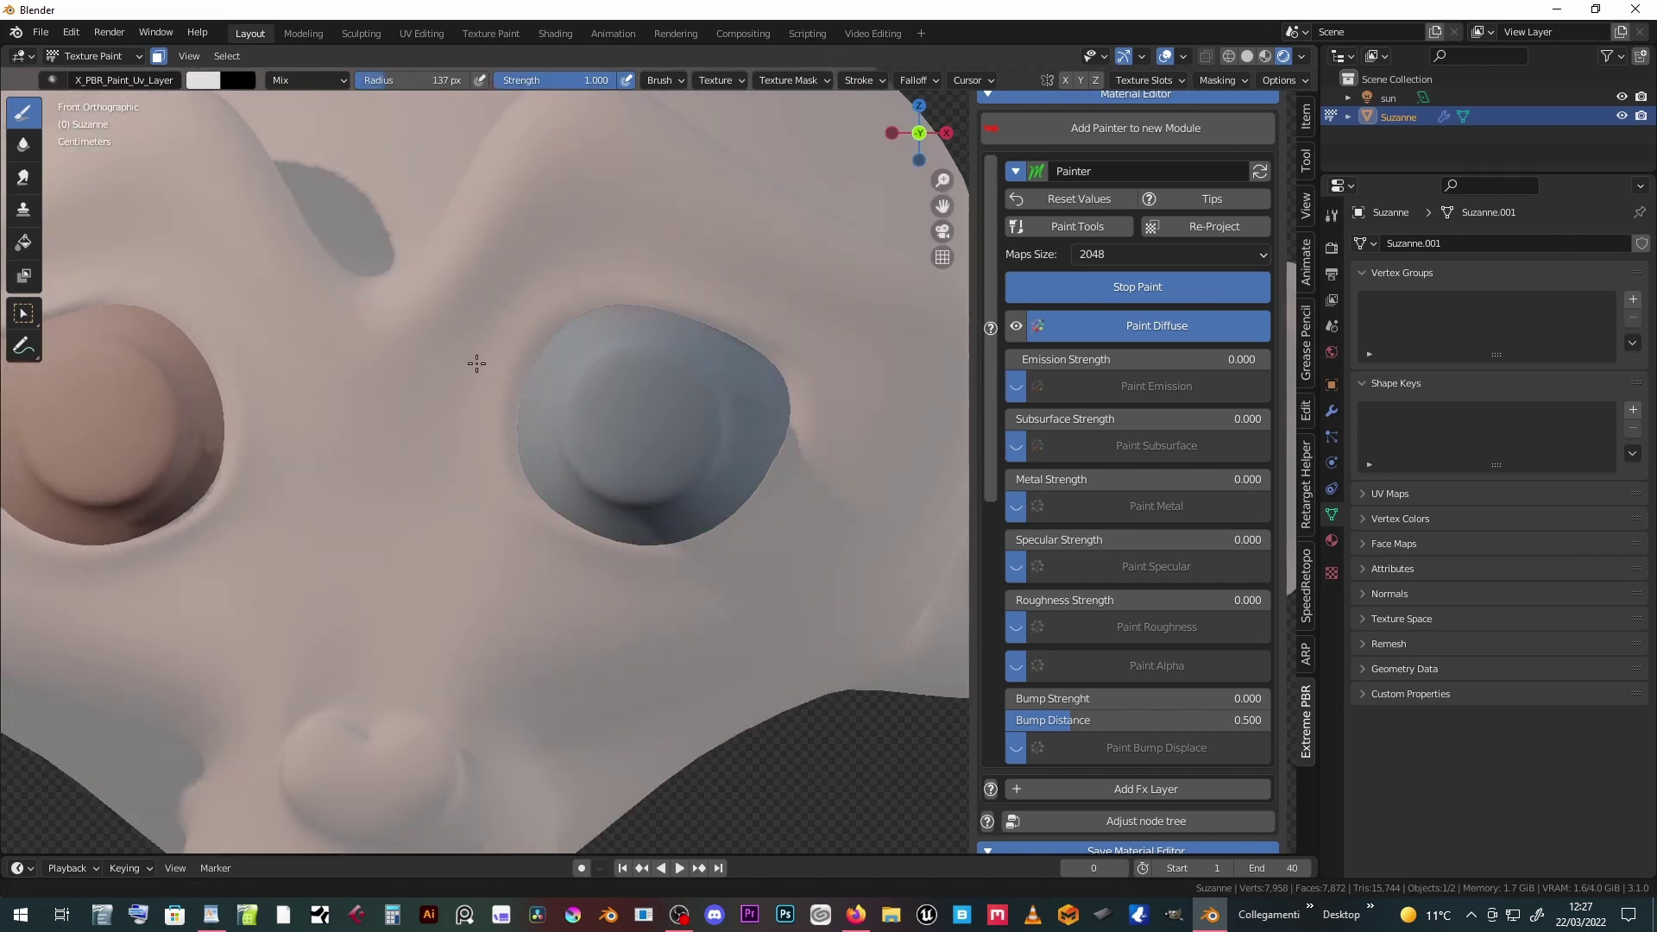
middle_click_drag(760, 426, 566, 359, "shift")
left_click_drag(566, 359, 371, 315)
middle_click_drag(370, 315, 509, 380, "shift")
mouse_move(508, 380)
left_mouse_down()
mouse_move(480, 296)
mouse_move(341, 345)
mouse_move(350, 358)
mouse_move(488, 354)
left_mouse_up()
- Select both eye centre vertices and grow them into pupil rings
middle_click_drag(488, 352, 370, 333, "shift")
key("Tab")
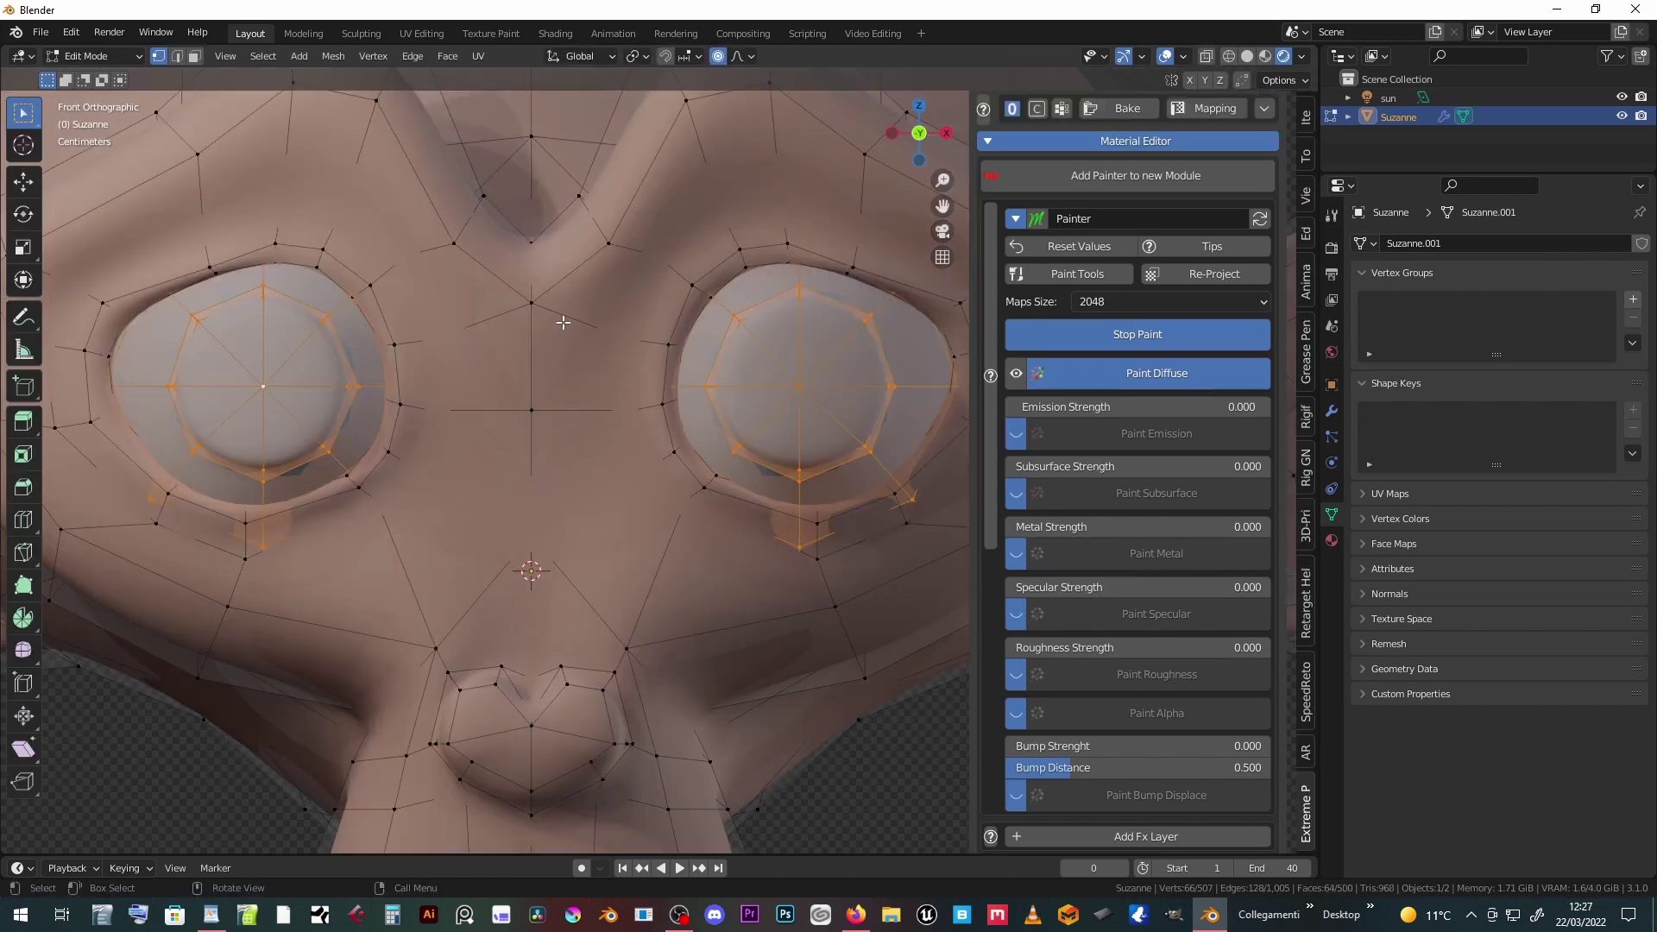
left_click(264, 386)
left_click(798, 387, "shift")
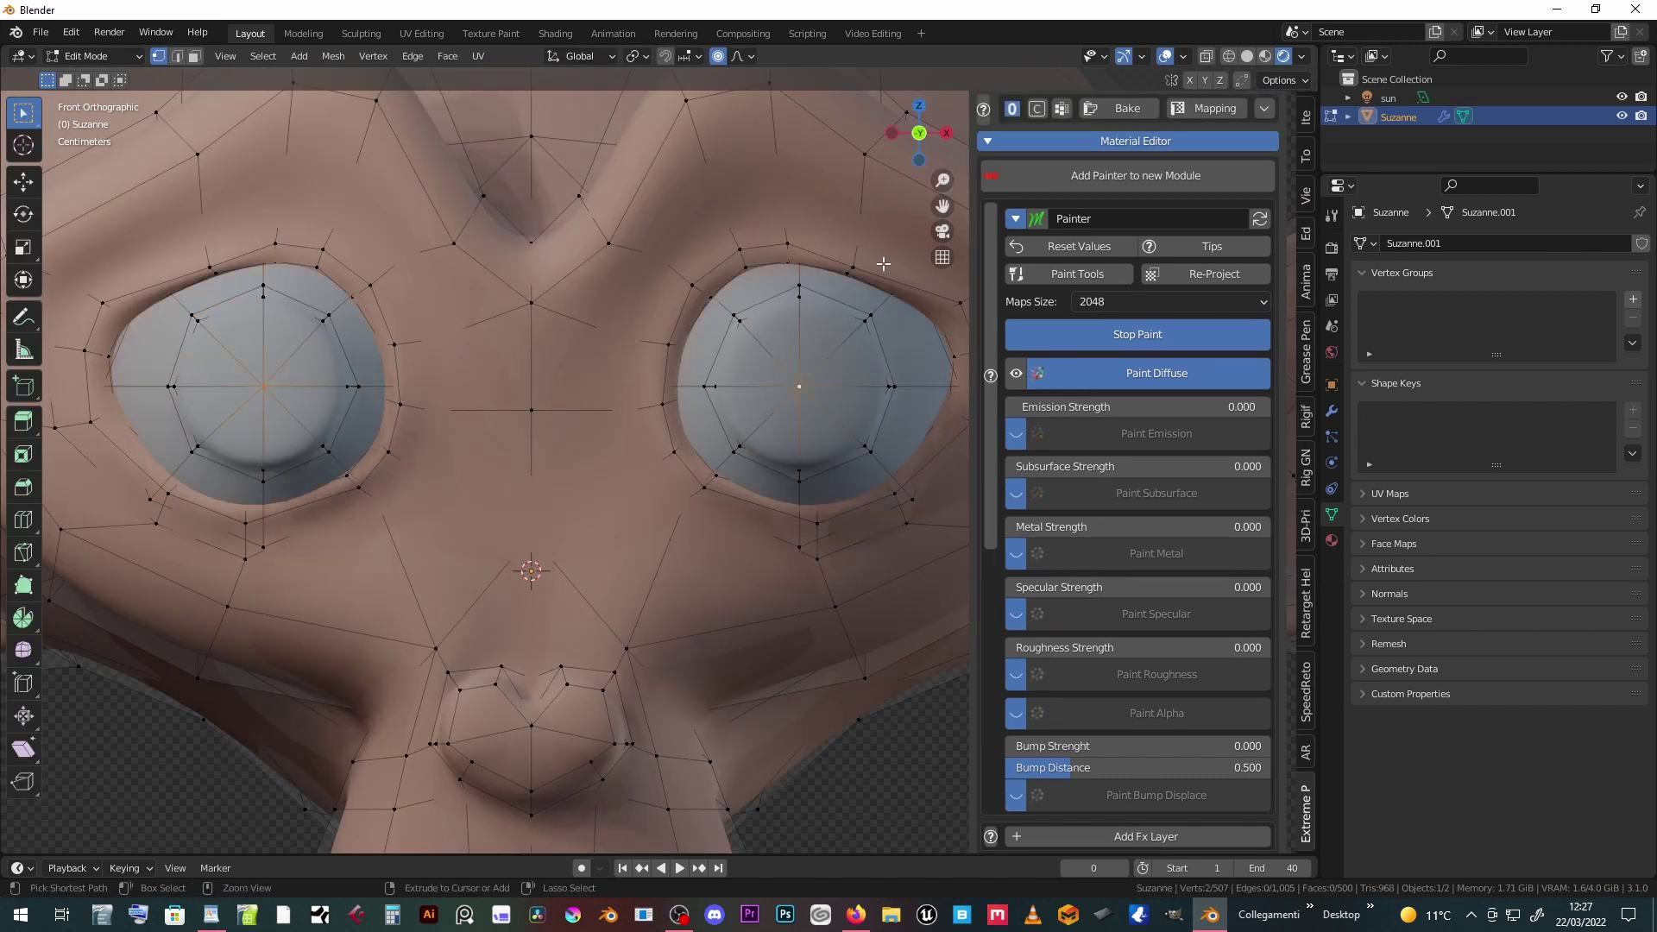
key("ctrl+KP_Add")
key("Tab")
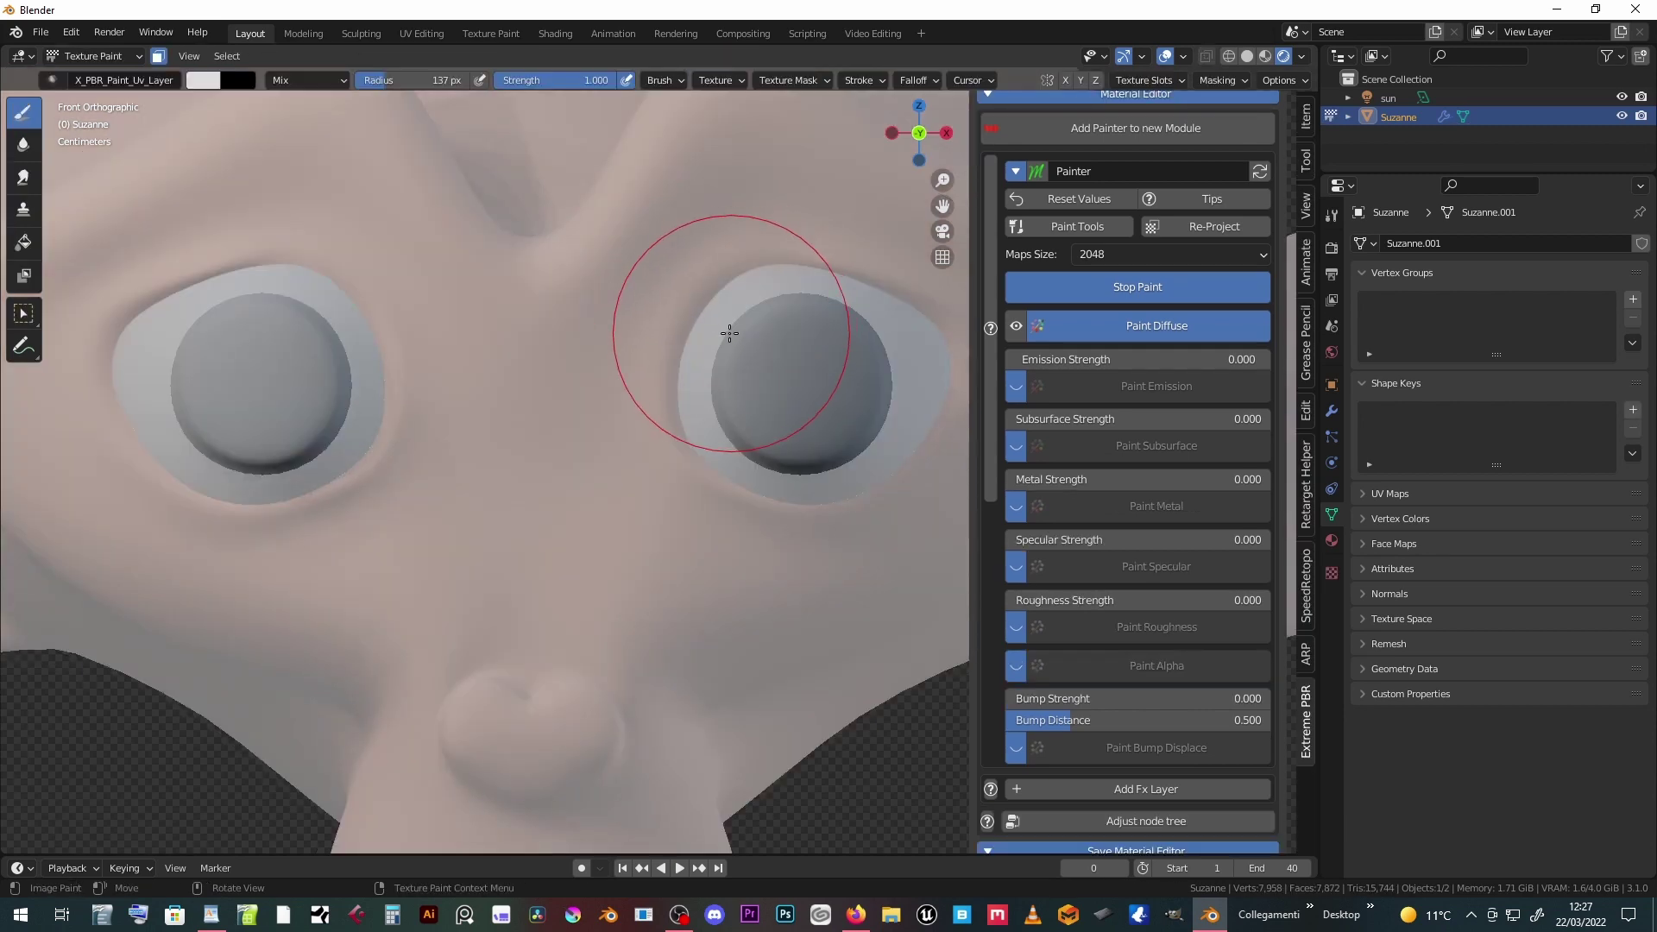
- Paint both pupils black, then switch the brush colour to red
left_click(203, 79)
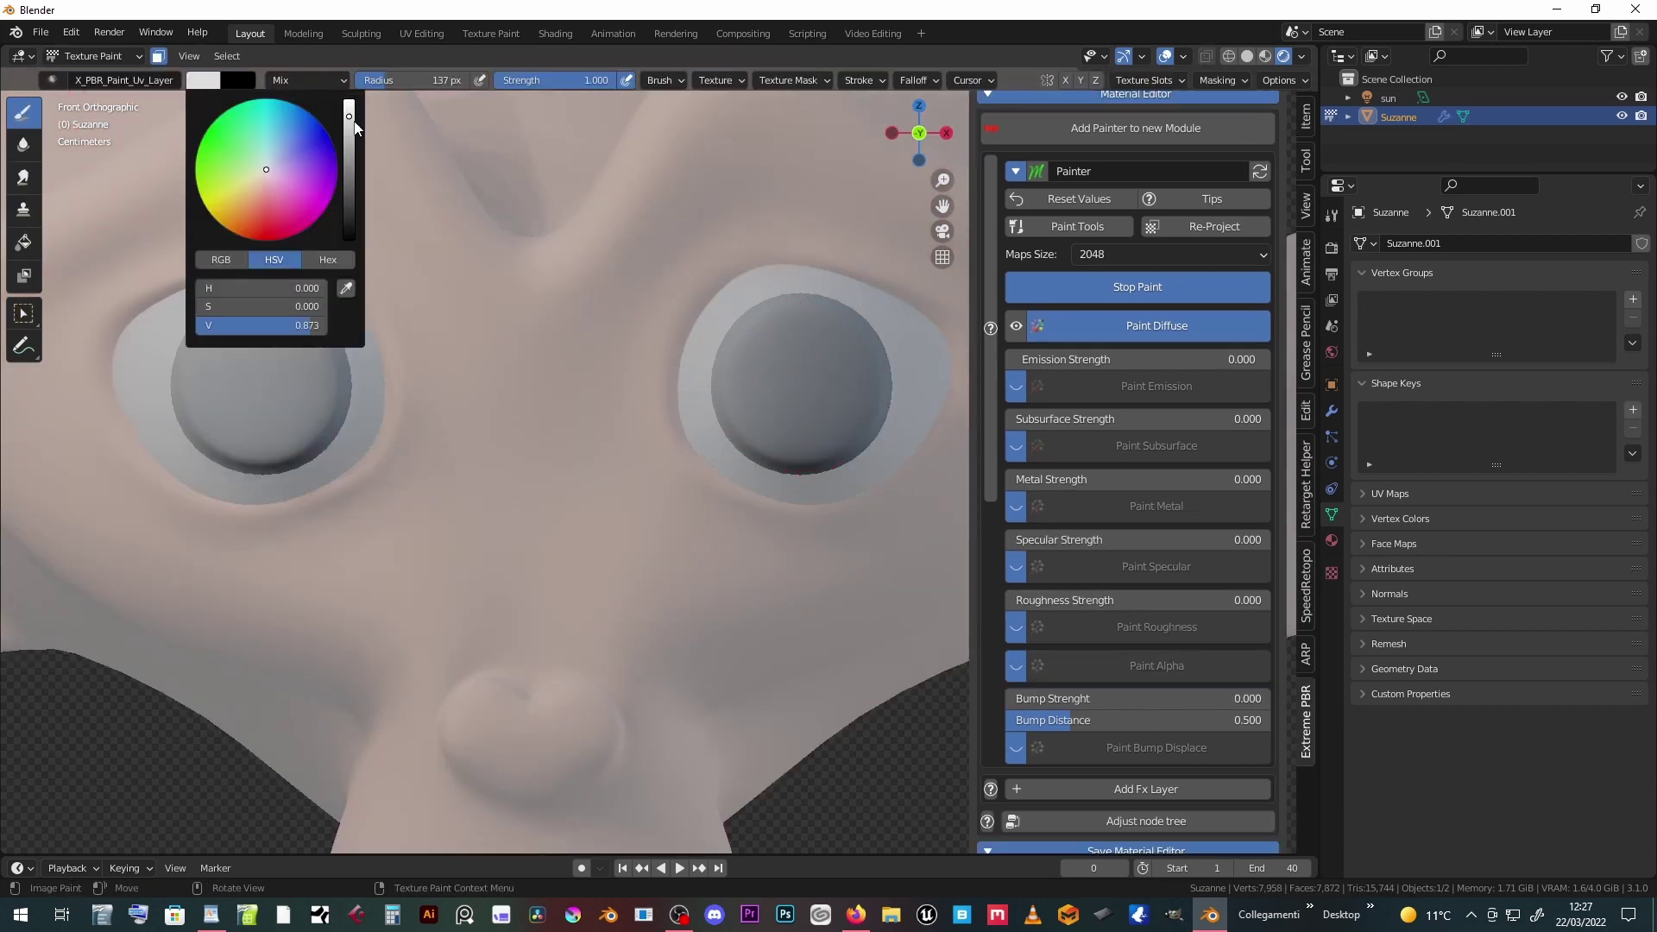
left_click_drag(353, 122, 355, 233)
mouse_move(278, 436)
left_mouse_down()
mouse_move(277, 341)
mouse_move(253, 385)
left_mouse_up()
mouse_move(725, 375)
left_mouse_down()
mouse_move(739, 390)
mouse_move(785, 332)
mouse_move(776, 441)
left_mouse_up()
middle_click_drag(777, 440, 647, 363, "ctrl")
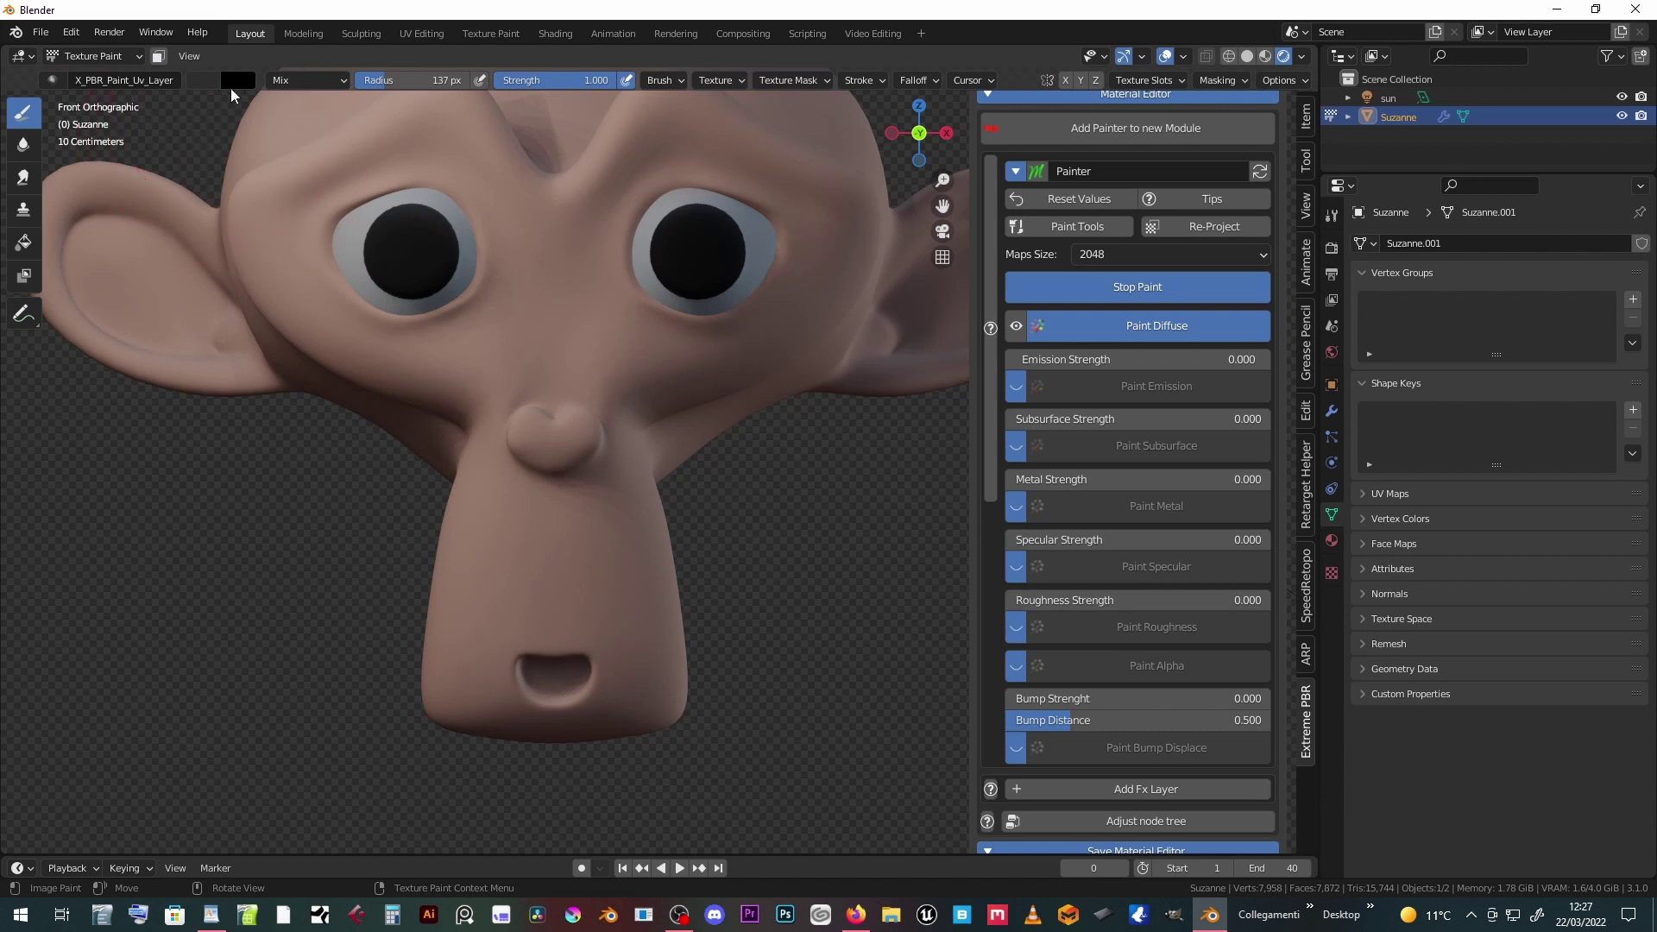
left_click(204, 81)
left_click_drag(349, 166, 347, 122)
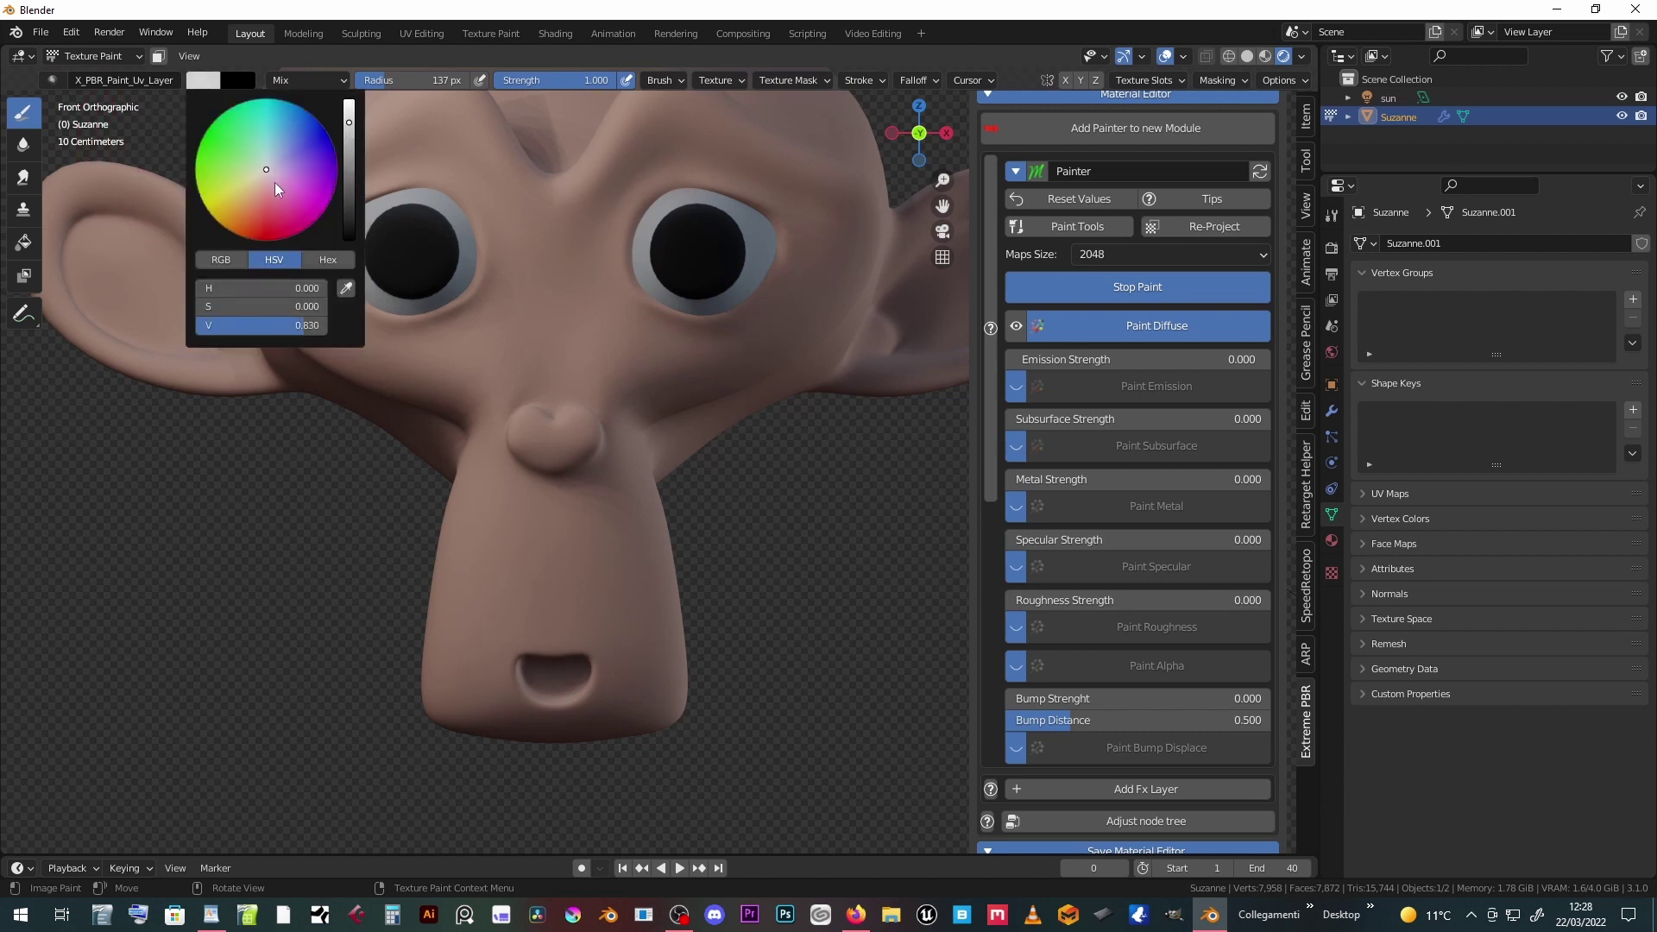
scroll(518, 376, "up", 3)
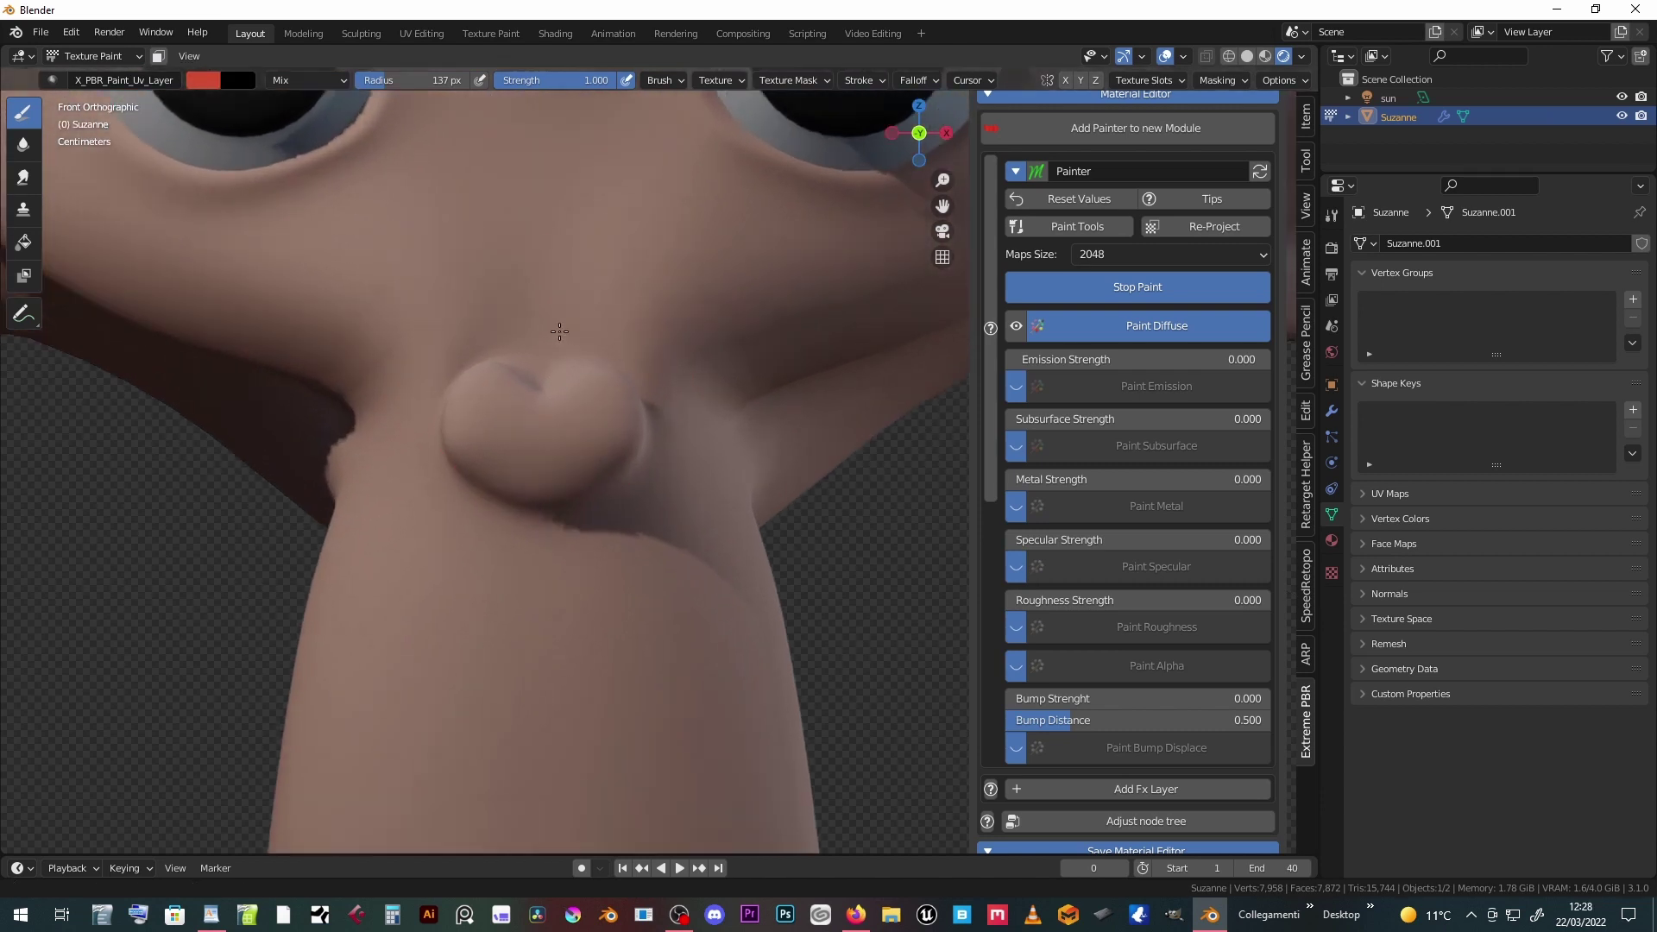
scroll(518, 376, "up", 2)
- Paint the nose red and shrink the brush radius
mouse_move(517, 374)
left_mouse_down()
mouse_move(406, 425)
mouse_move(556, 519)
mouse_move(666, 426)
mouse_move(539, 512)
left_mouse_up()
middle_click_drag(539, 512, 407, 431)
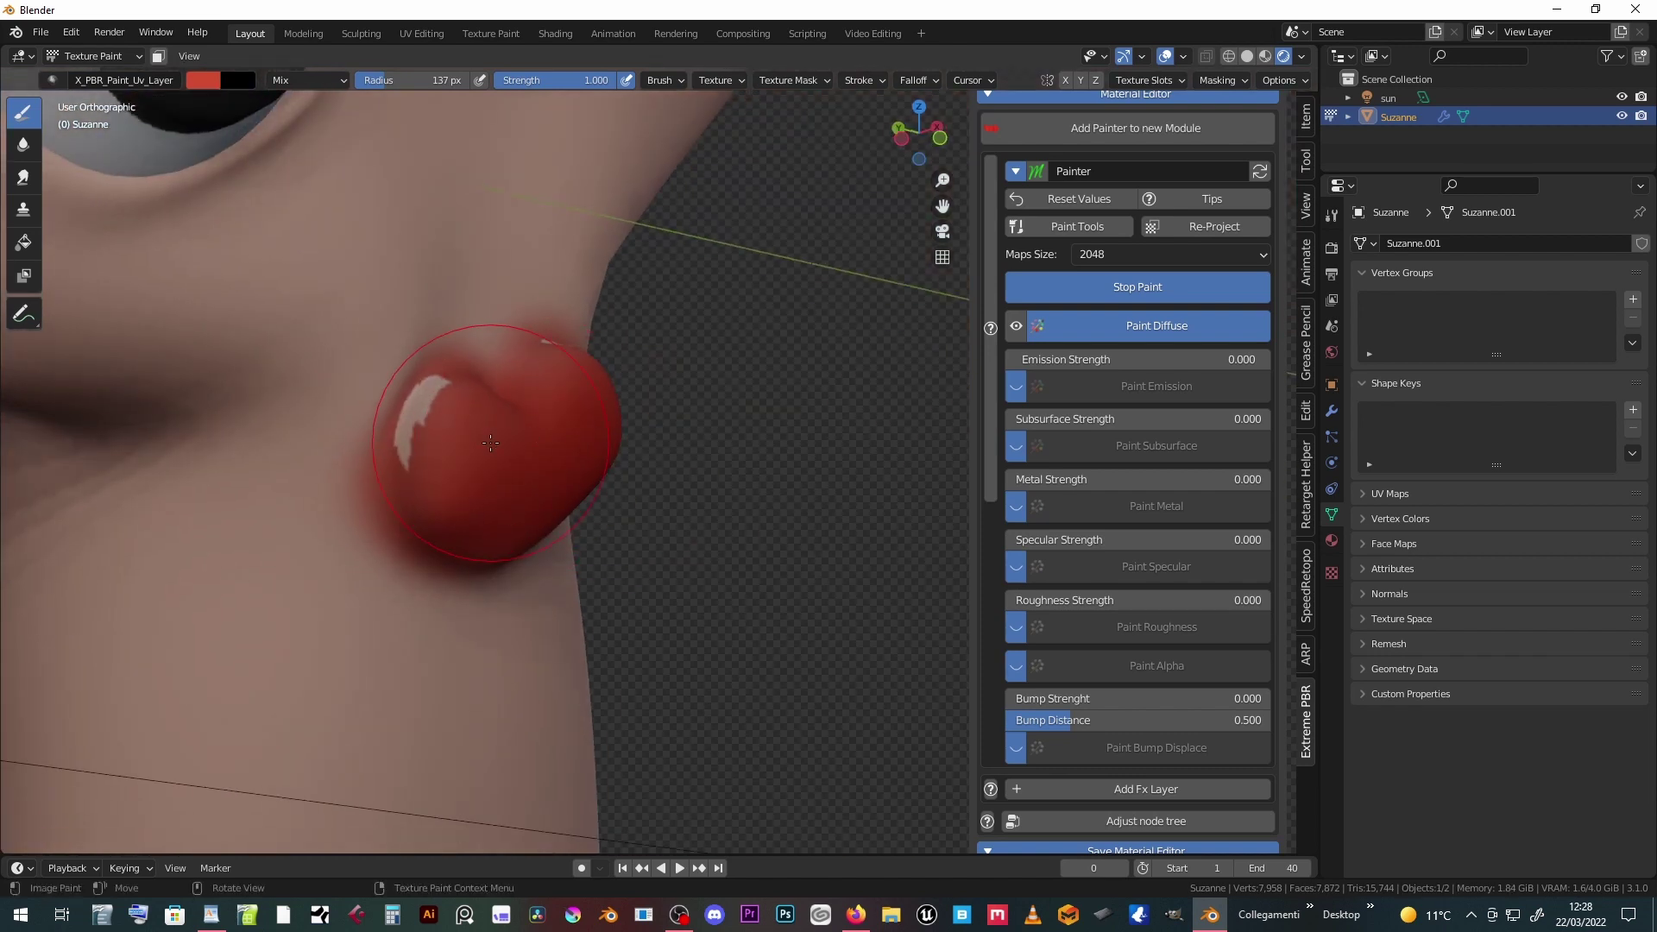
key("f")
left_click(418, 432)
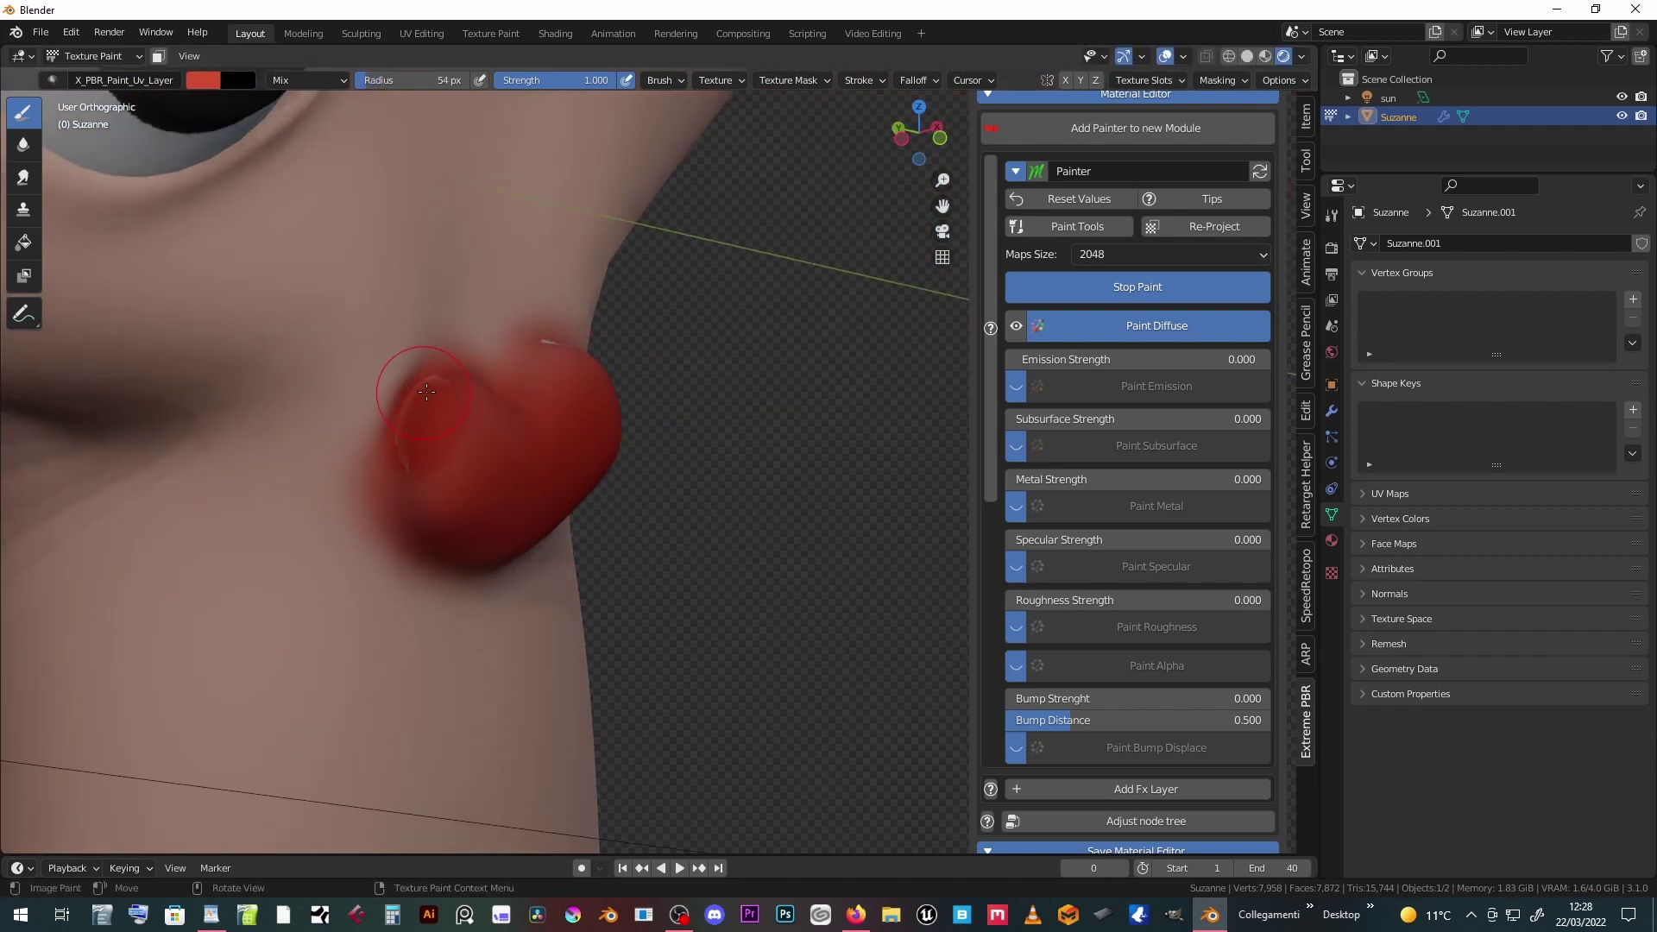
mouse_move(492, 355)
middle_mouse_down()
mouse_move(606, 342)
mouse_move(641, 428)
mouse_move(495, 502)
mouse_move(518, 427)
middle_mouse_up()
scroll(517, 427, "up", 5)
scroll(518, 427, "up", 4)
- Paint the top of the mouth and both sides of the upper lip red
mouse_move(382, 324)
left_mouse_down()
mouse_move(529, 326)
mouse_move(334, 384)
mouse_move(511, 463)
left_mouse_up()
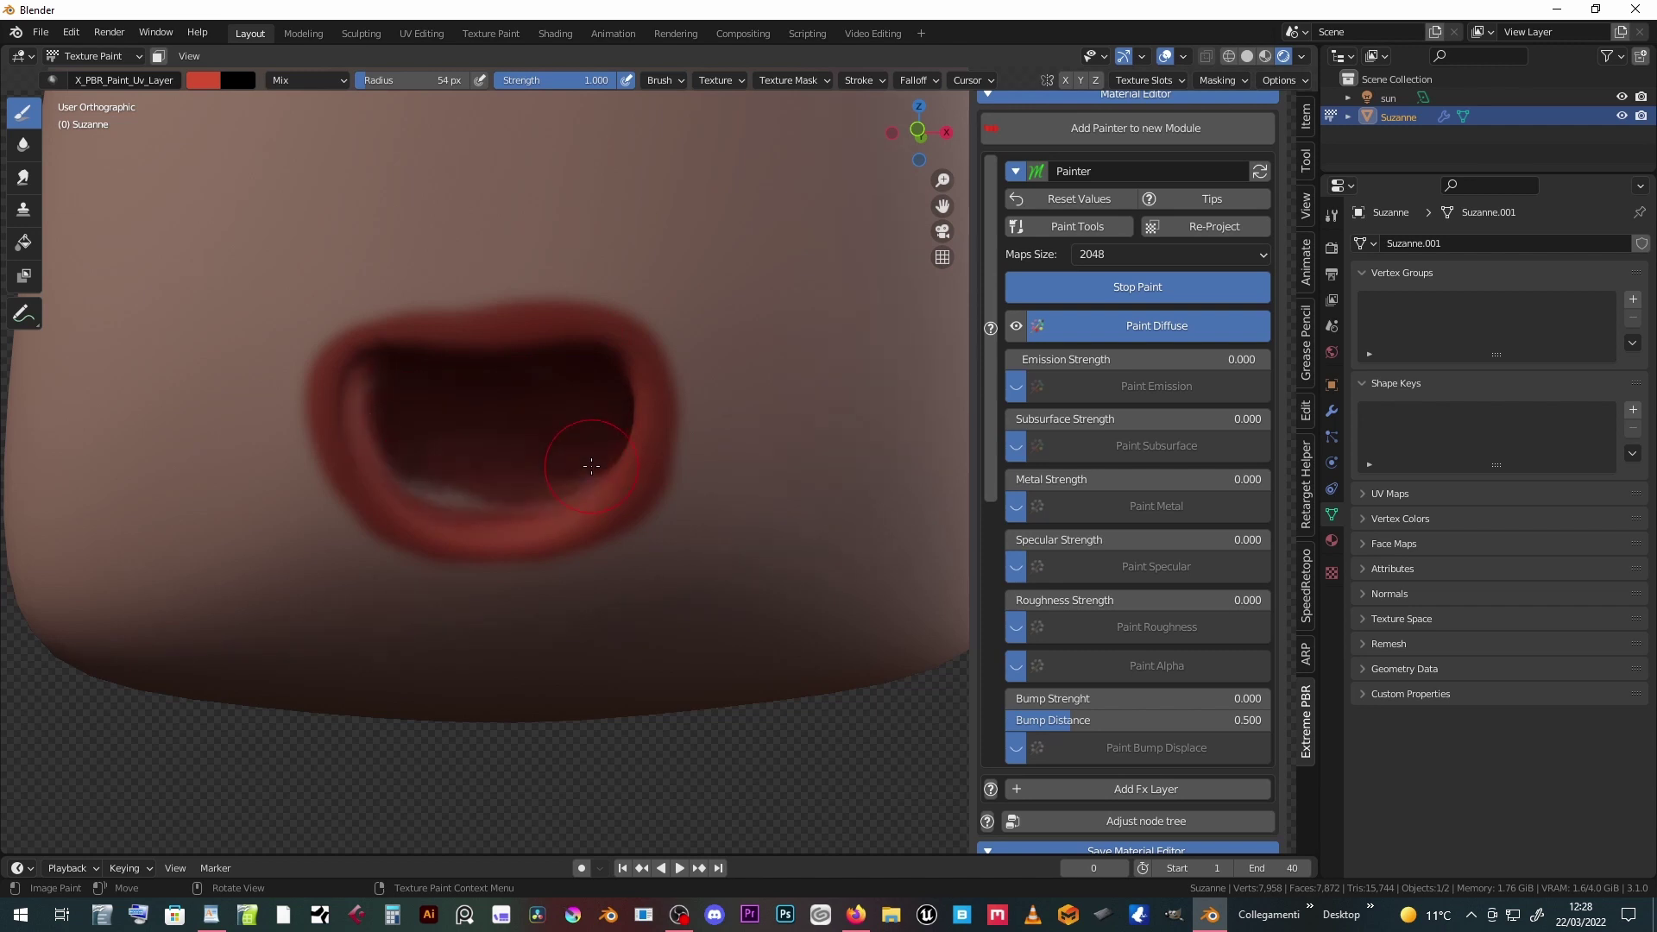
mouse_move(583, 466)
middle_mouse_down()
mouse_move(483, 353)
mouse_move(479, 382)
middle_mouse_up()
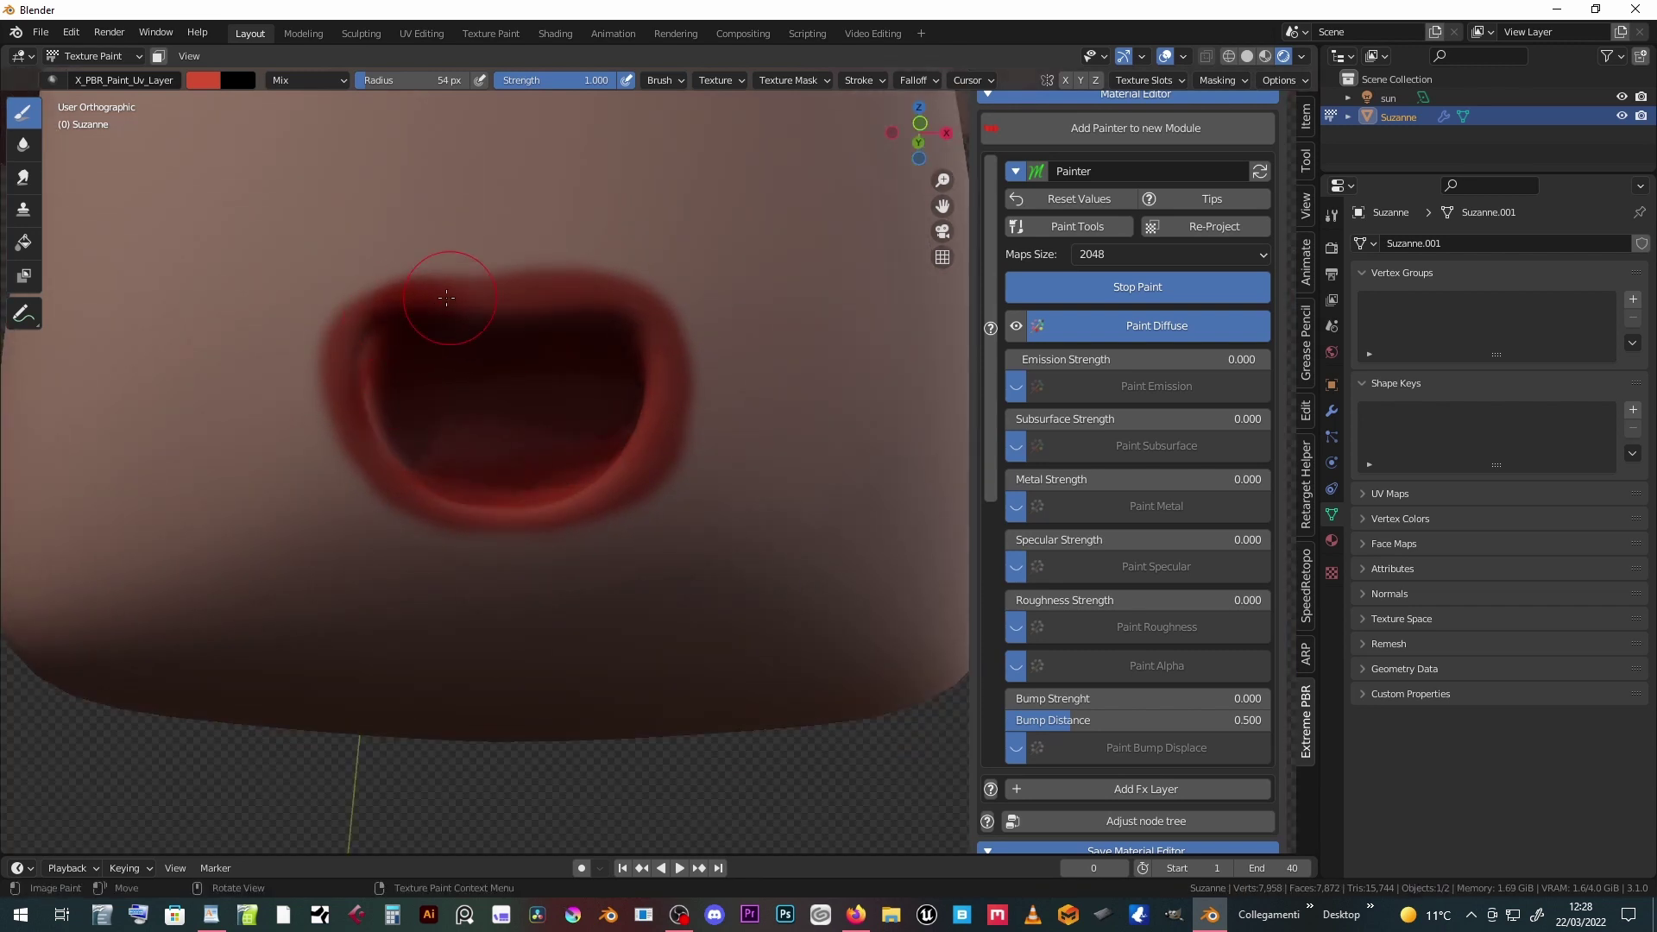
left_click_drag(543, 285, 528, 395)
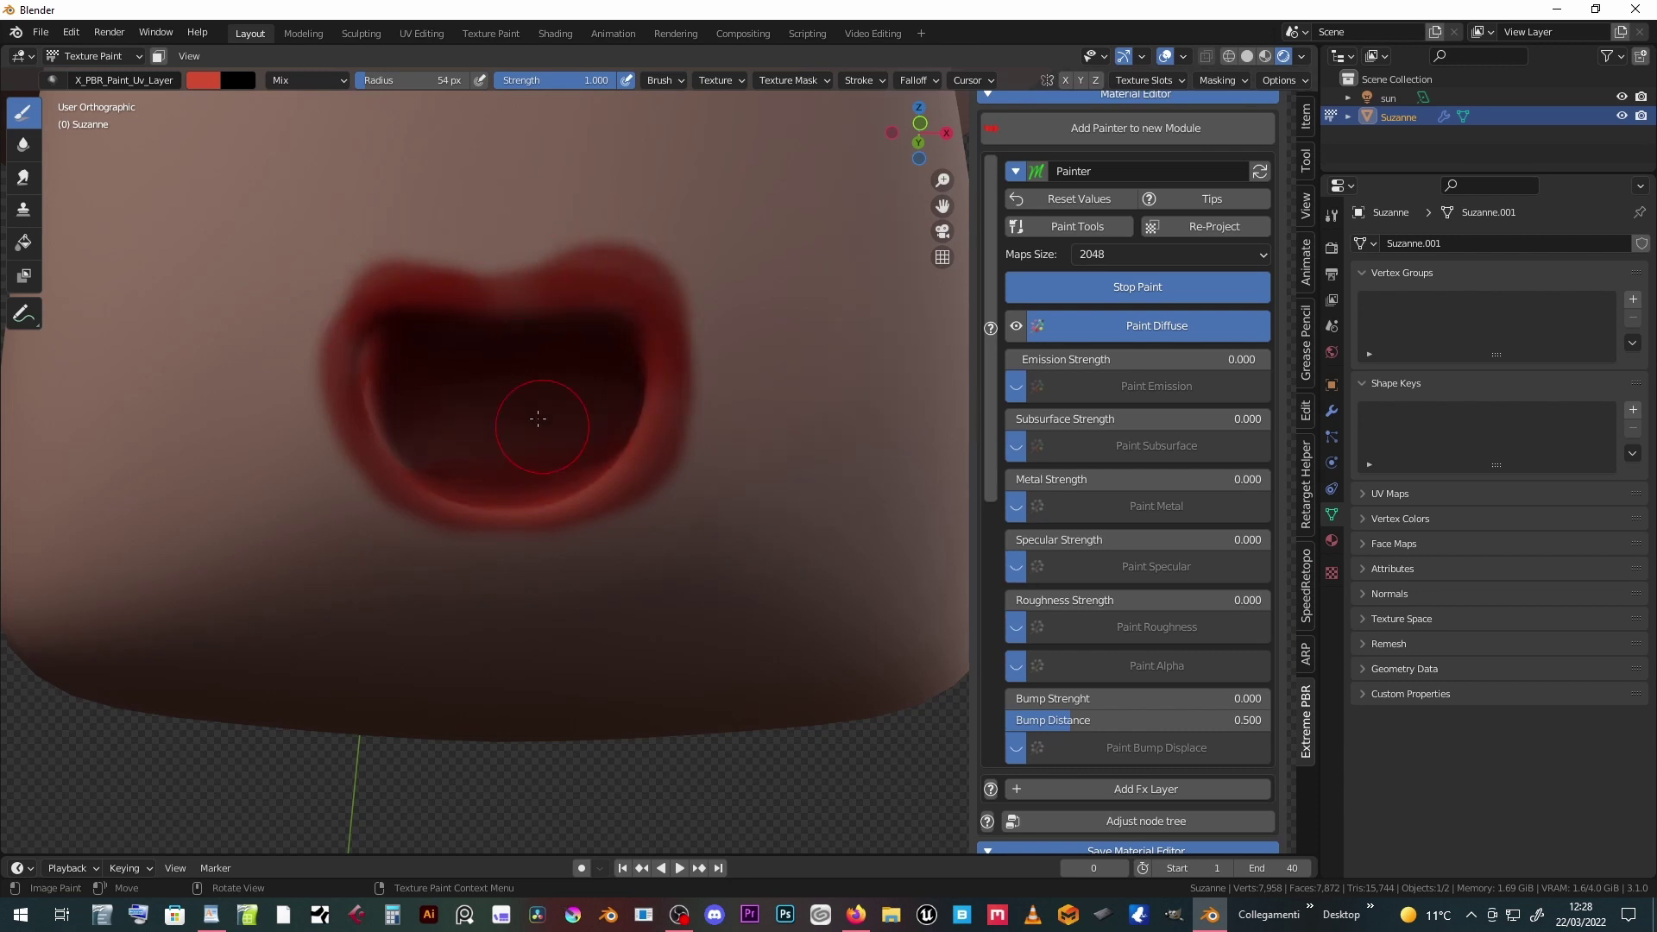
left_click_drag(398, 294, 417, 369)
left_click_drag(372, 307, 443, 286)
scroll(367, 357, "down", 5)
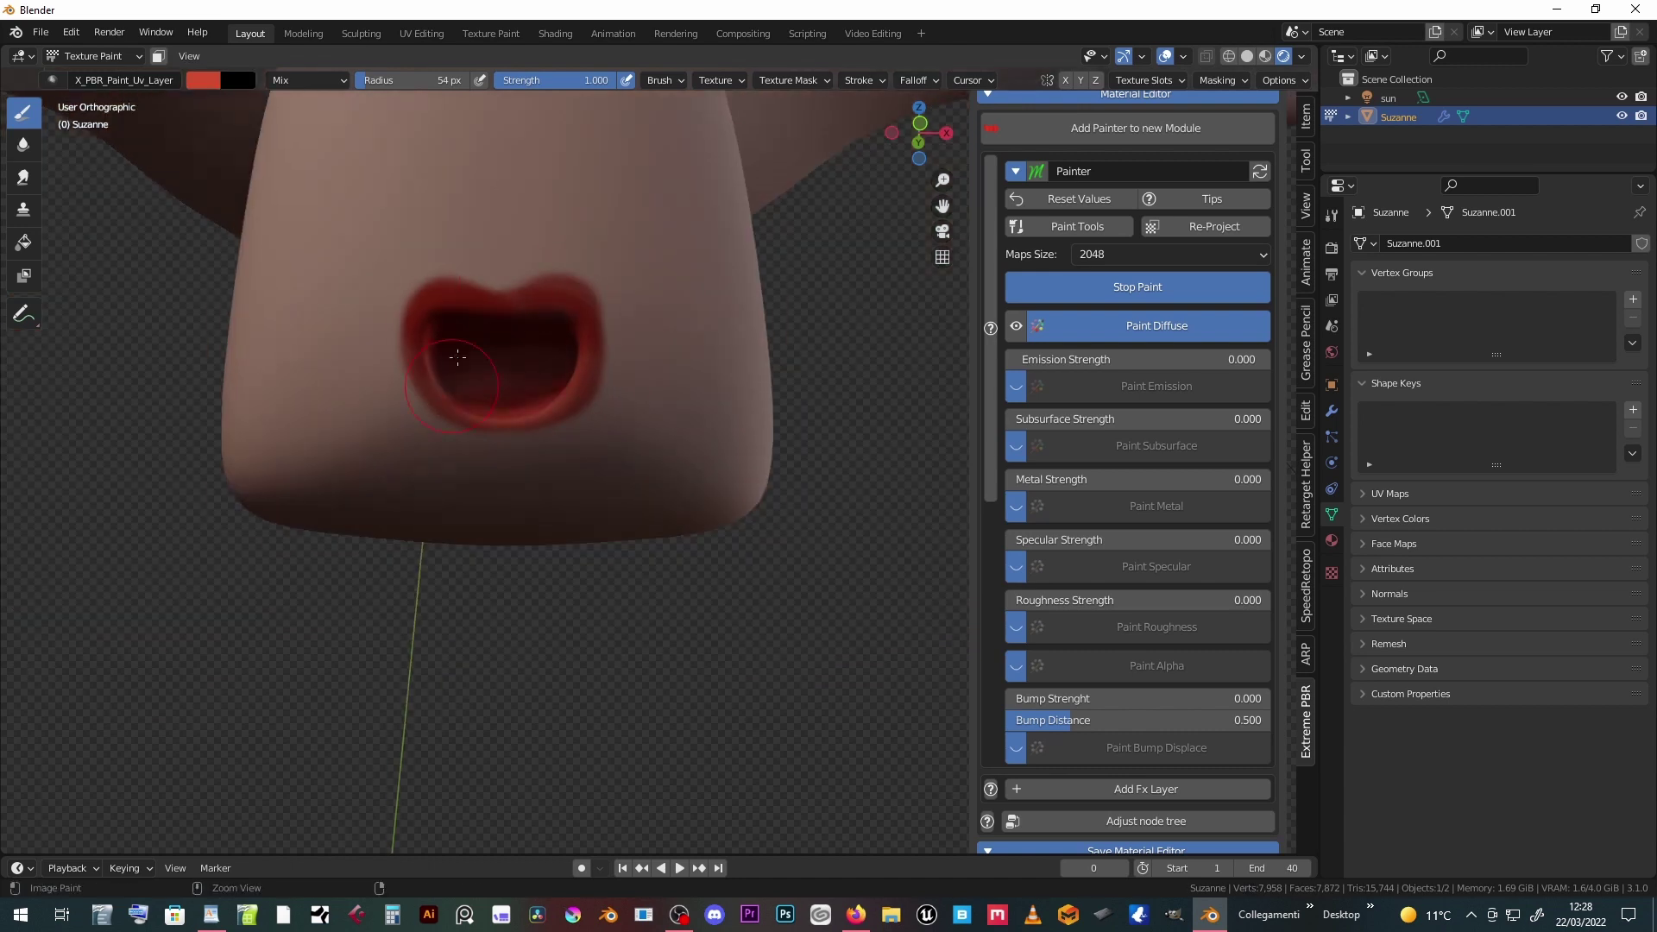
mouse_move(366, 356)
middle_mouse_down()
mouse_move(624, 416)
mouse_move(641, 369)
middle_mouse_up()
scroll(1133, 536, "down", 3)
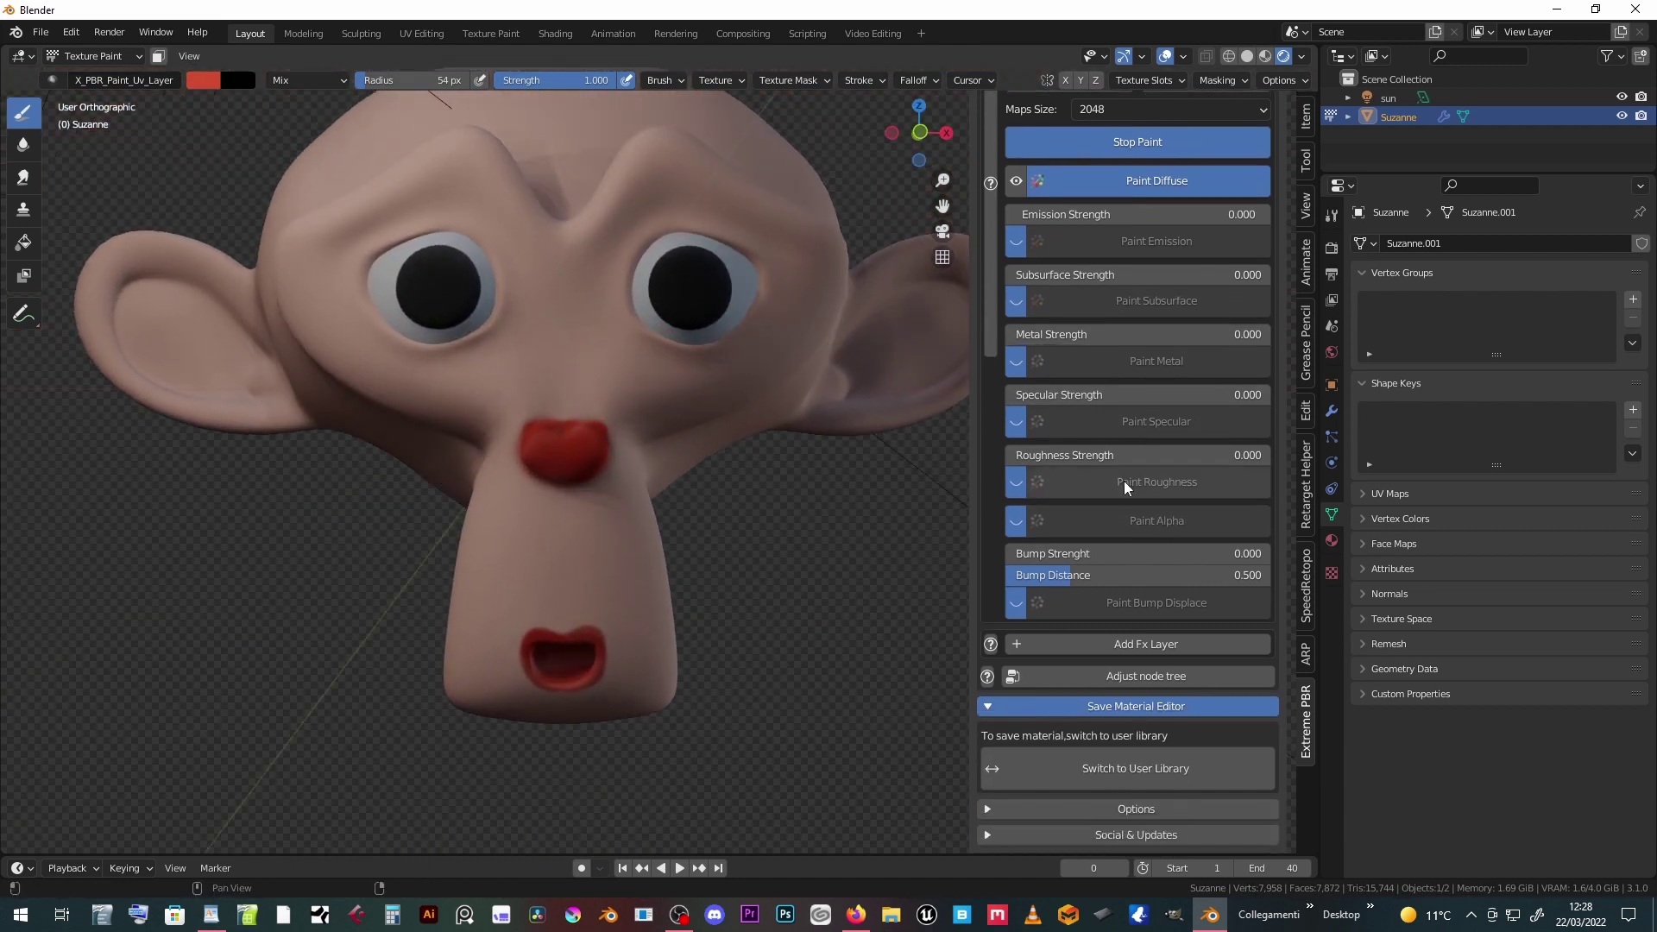
- Set Specular Strength to 0.5 and Roughness Strength to 1
double_click(1125, 391)
type(".5")
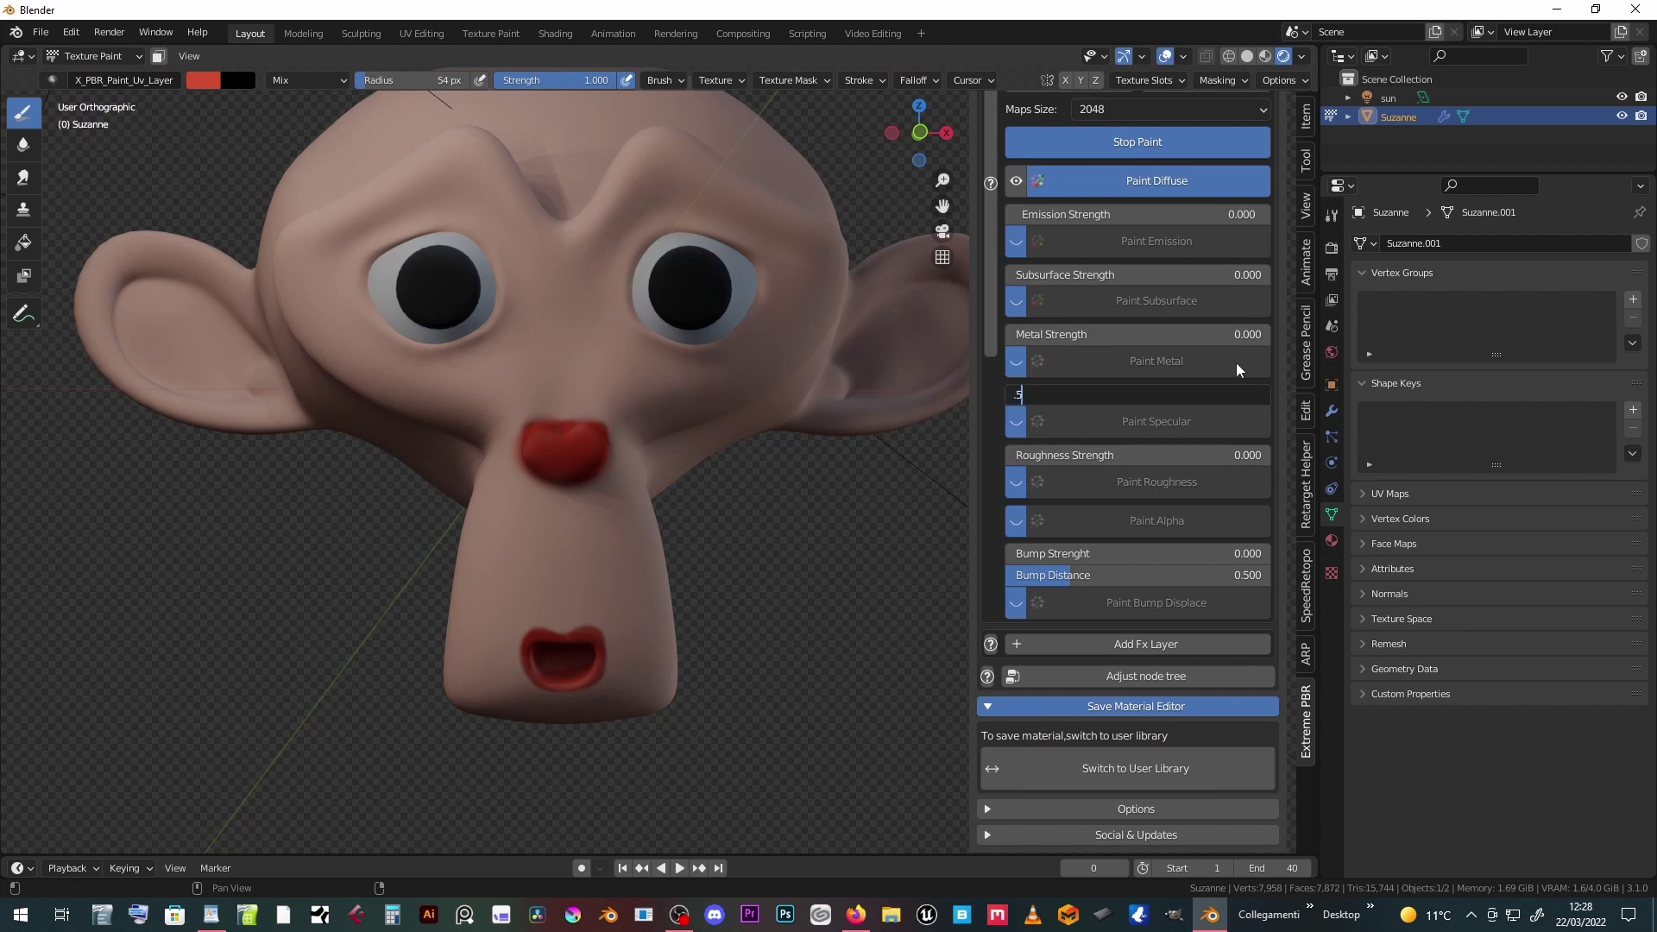
key("Return")
left_click_drag(1041, 457, 1313, 443)
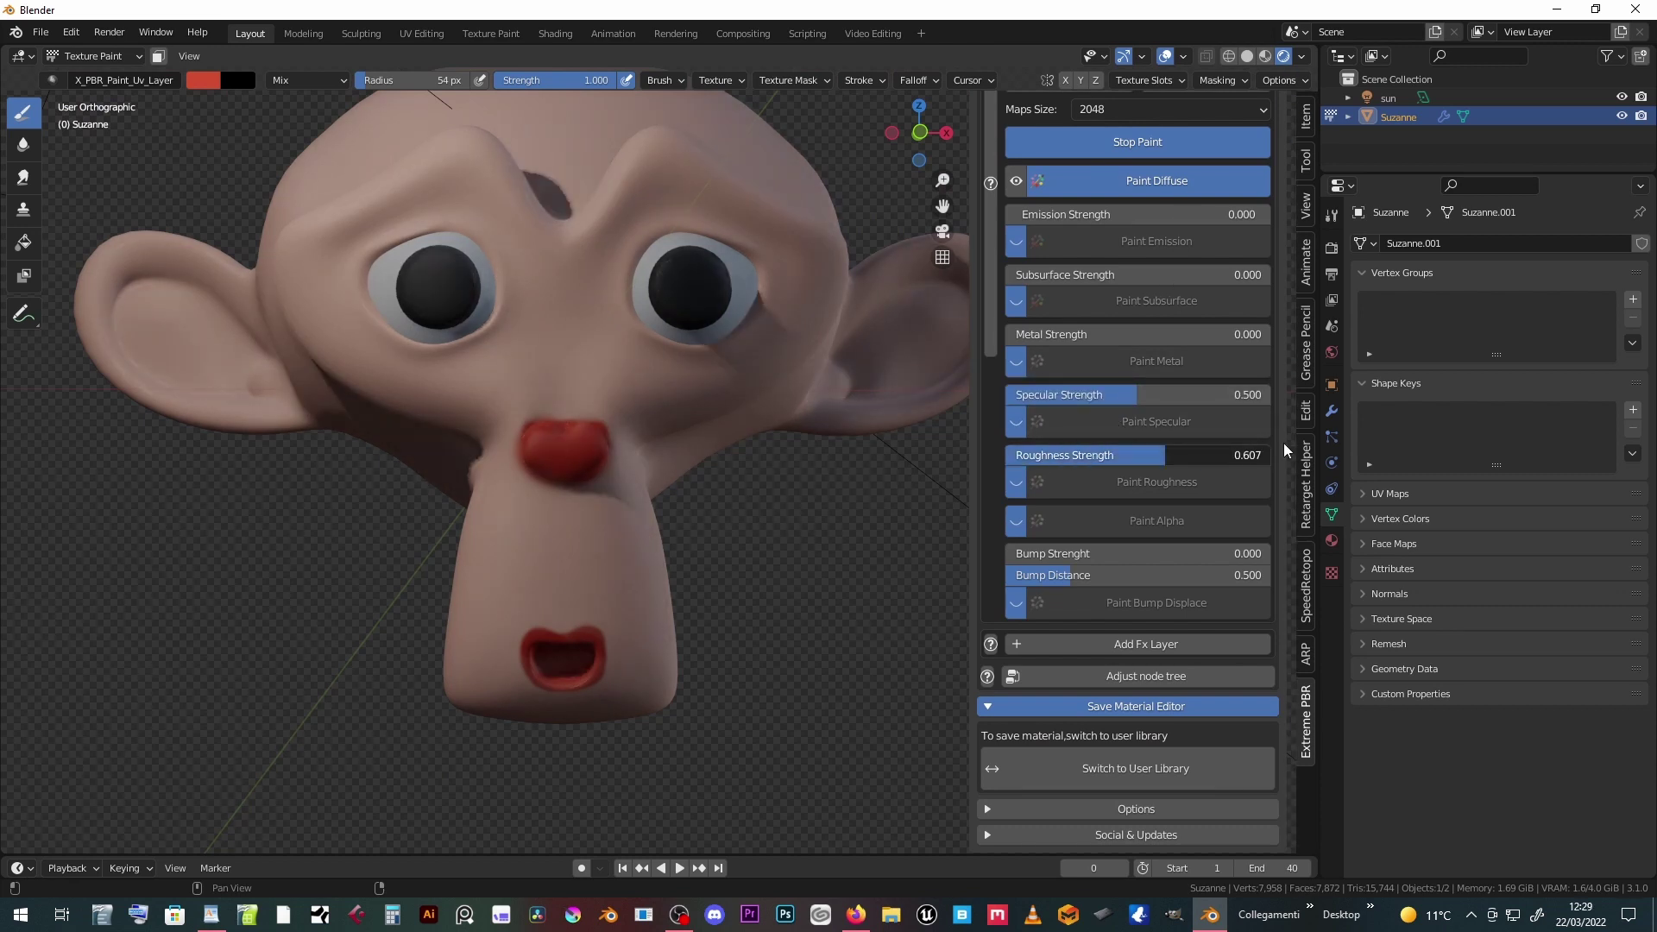
- Add a roughness map and make the brush colour nearly black
left_click(1067, 482)
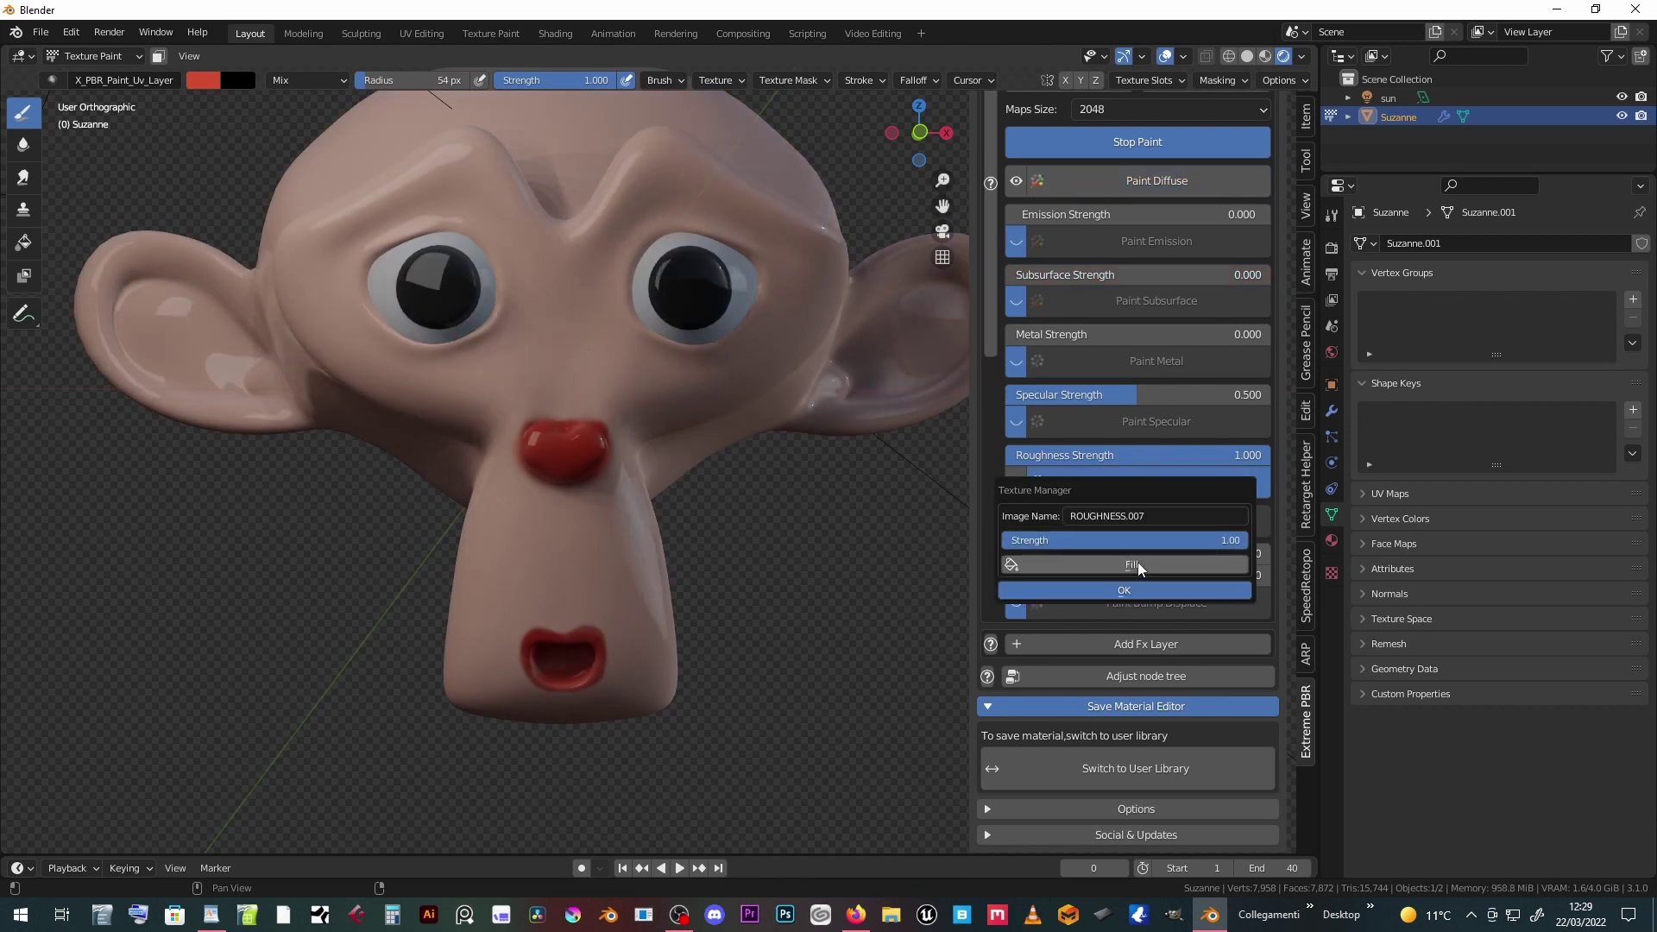
left_click(1137, 591)
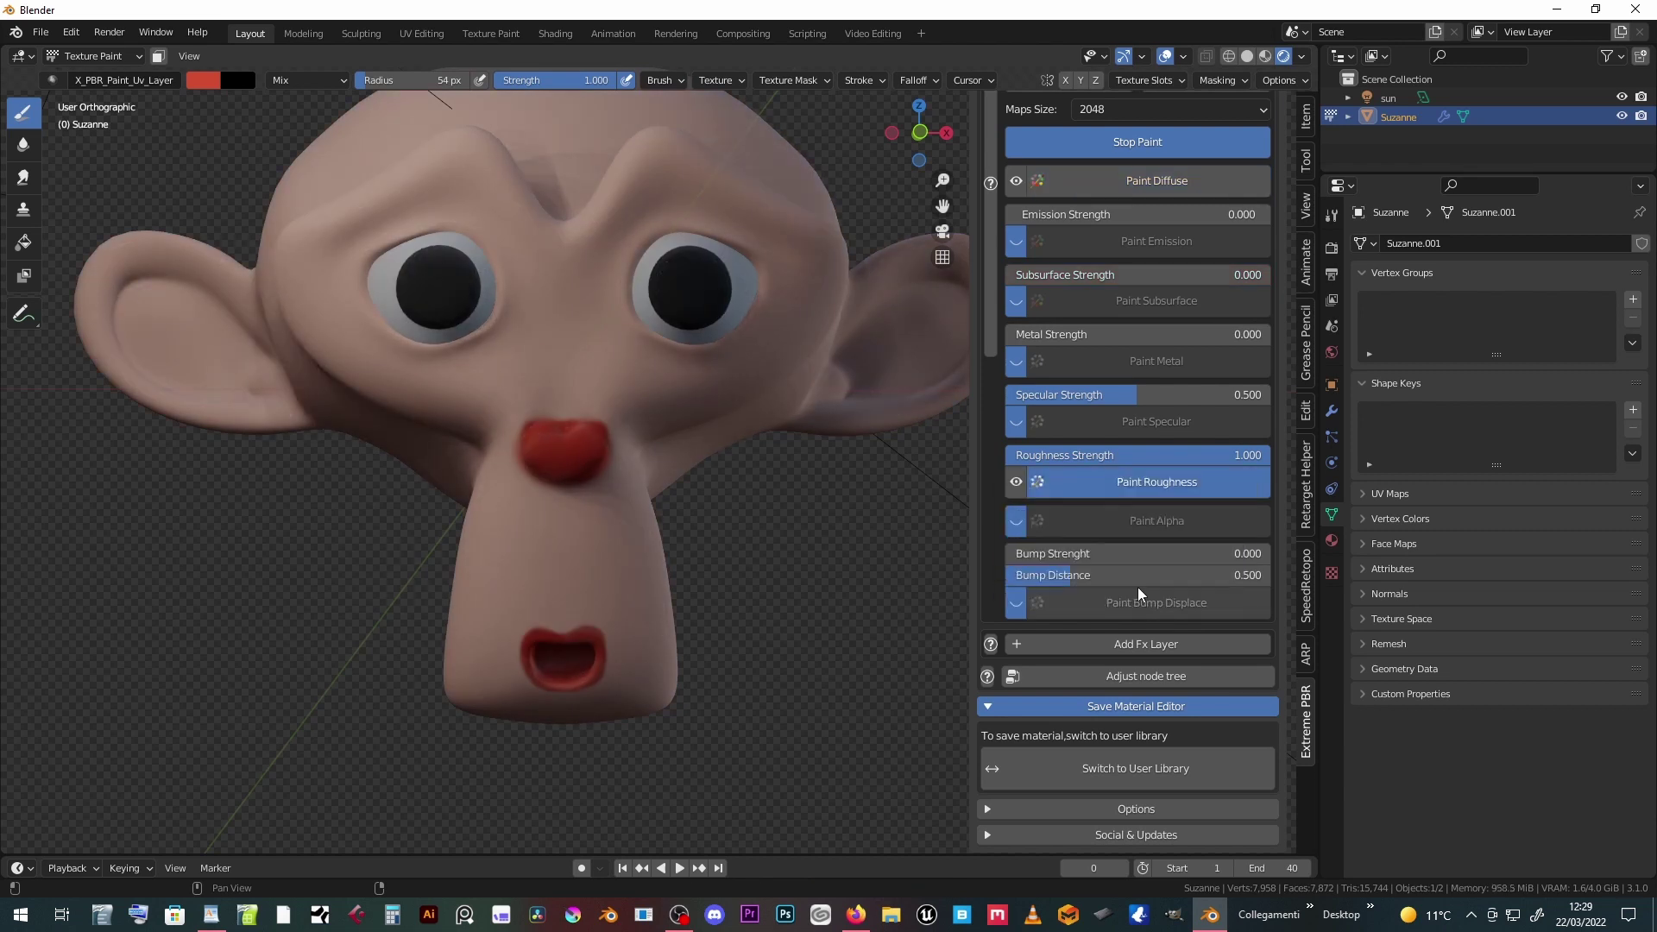
left_click(201, 82)
left_click_drag(348, 130, 366, 222)
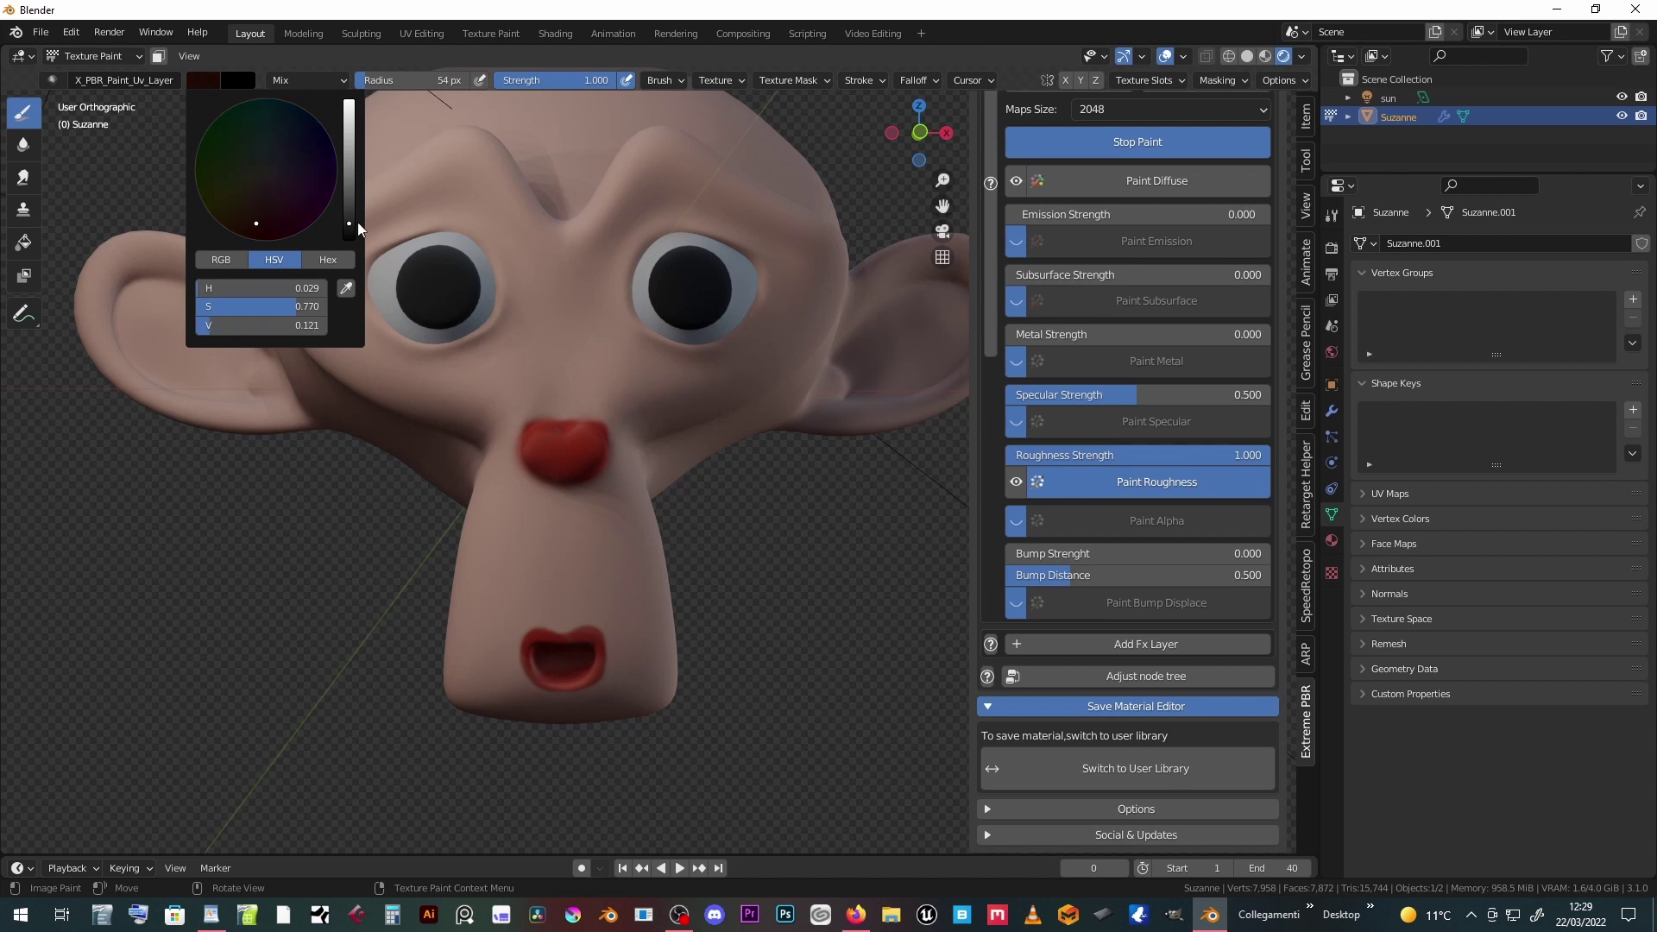
scroll(549, 483, "up", 1)
scroll(570, 454, "up", 2)
scroll(609, 414, "up", 1)
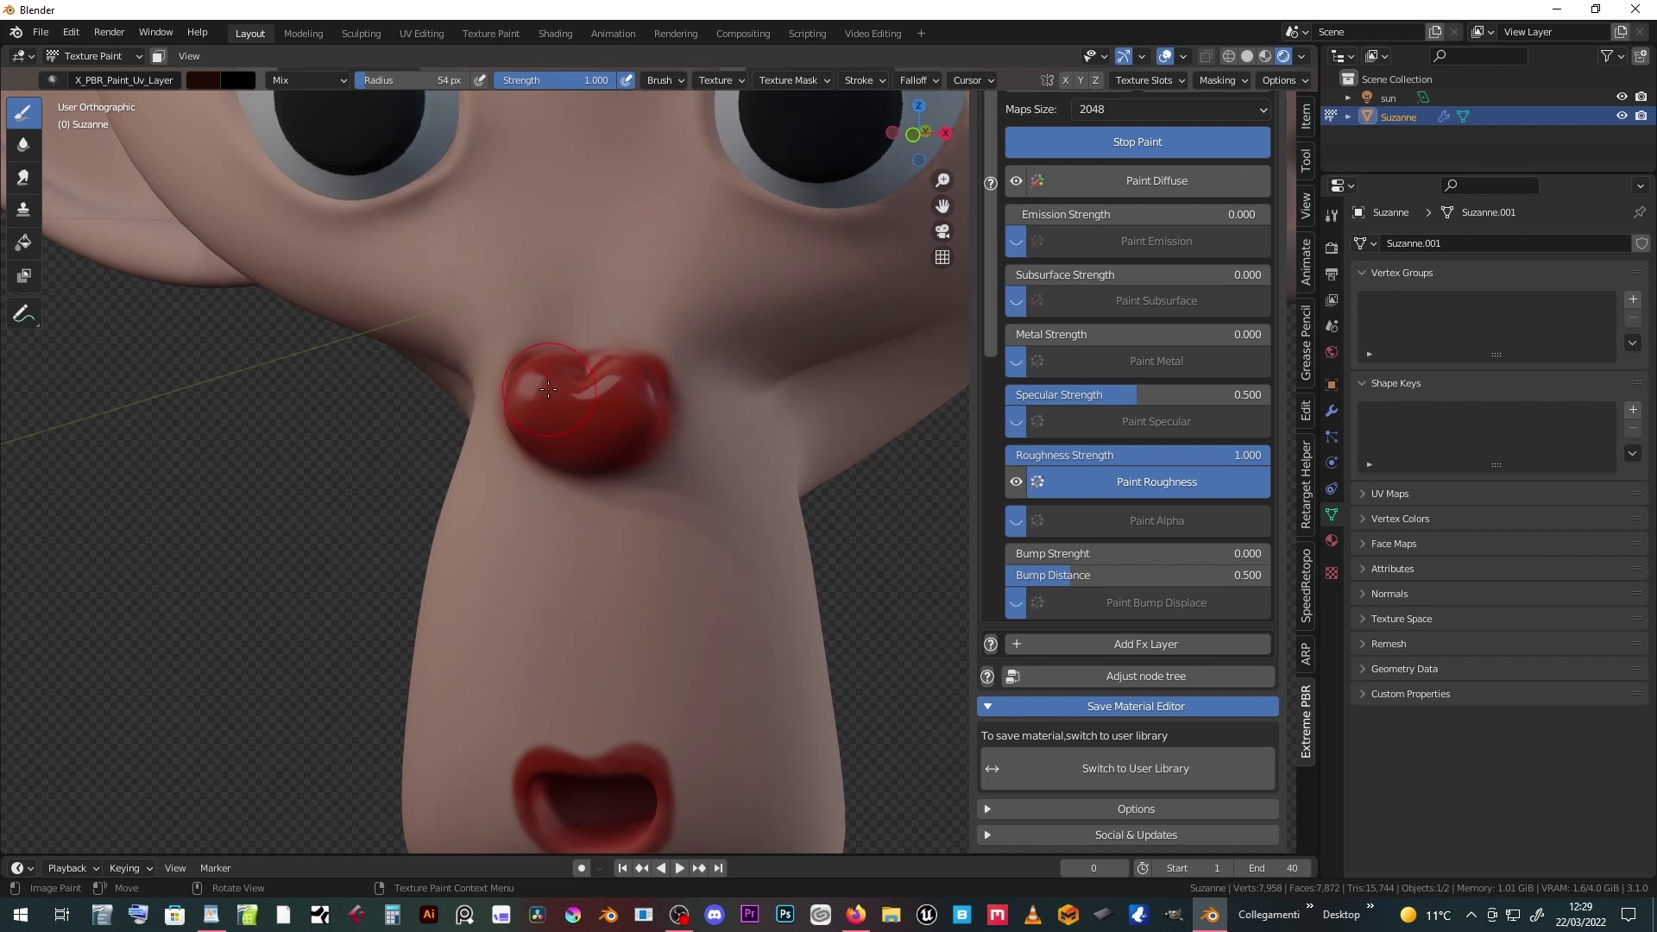
- Orbit around the nose and mouth, then select both eyeball meshes
mouse_move(613, 391)
middle_mouse_down()
mouse_move(674, 384)
mouse_move(525, 427)
middle_mouse_up()
mouse_move(598, 470)
middle_mouse_down()
mouse_move(573, 596)
mouse_move(501, 554)
mouse_move(540, 571)
middle_mouse_up()
middle_click_drag(522, 425, 556, 359)
scroll(555, 359, "up", 3)
key("Tab")
key("ctrl+l")
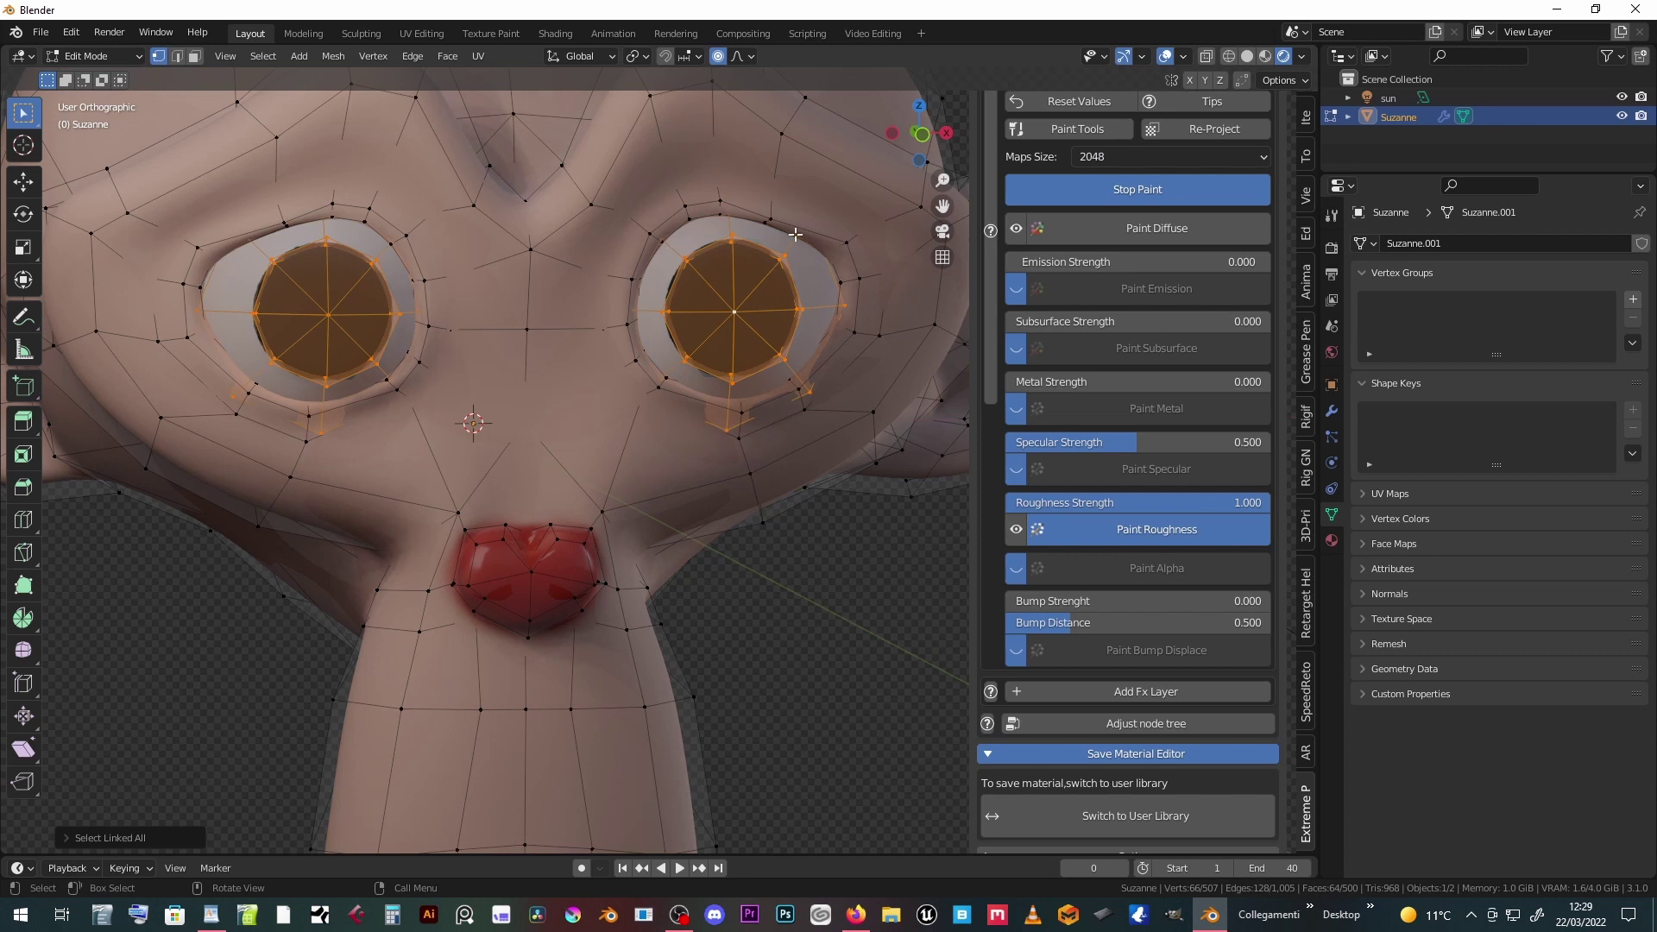
key("Tab")
- With face masking and a 167 px brush, paint both eyes glossy
left_click(158, 58)
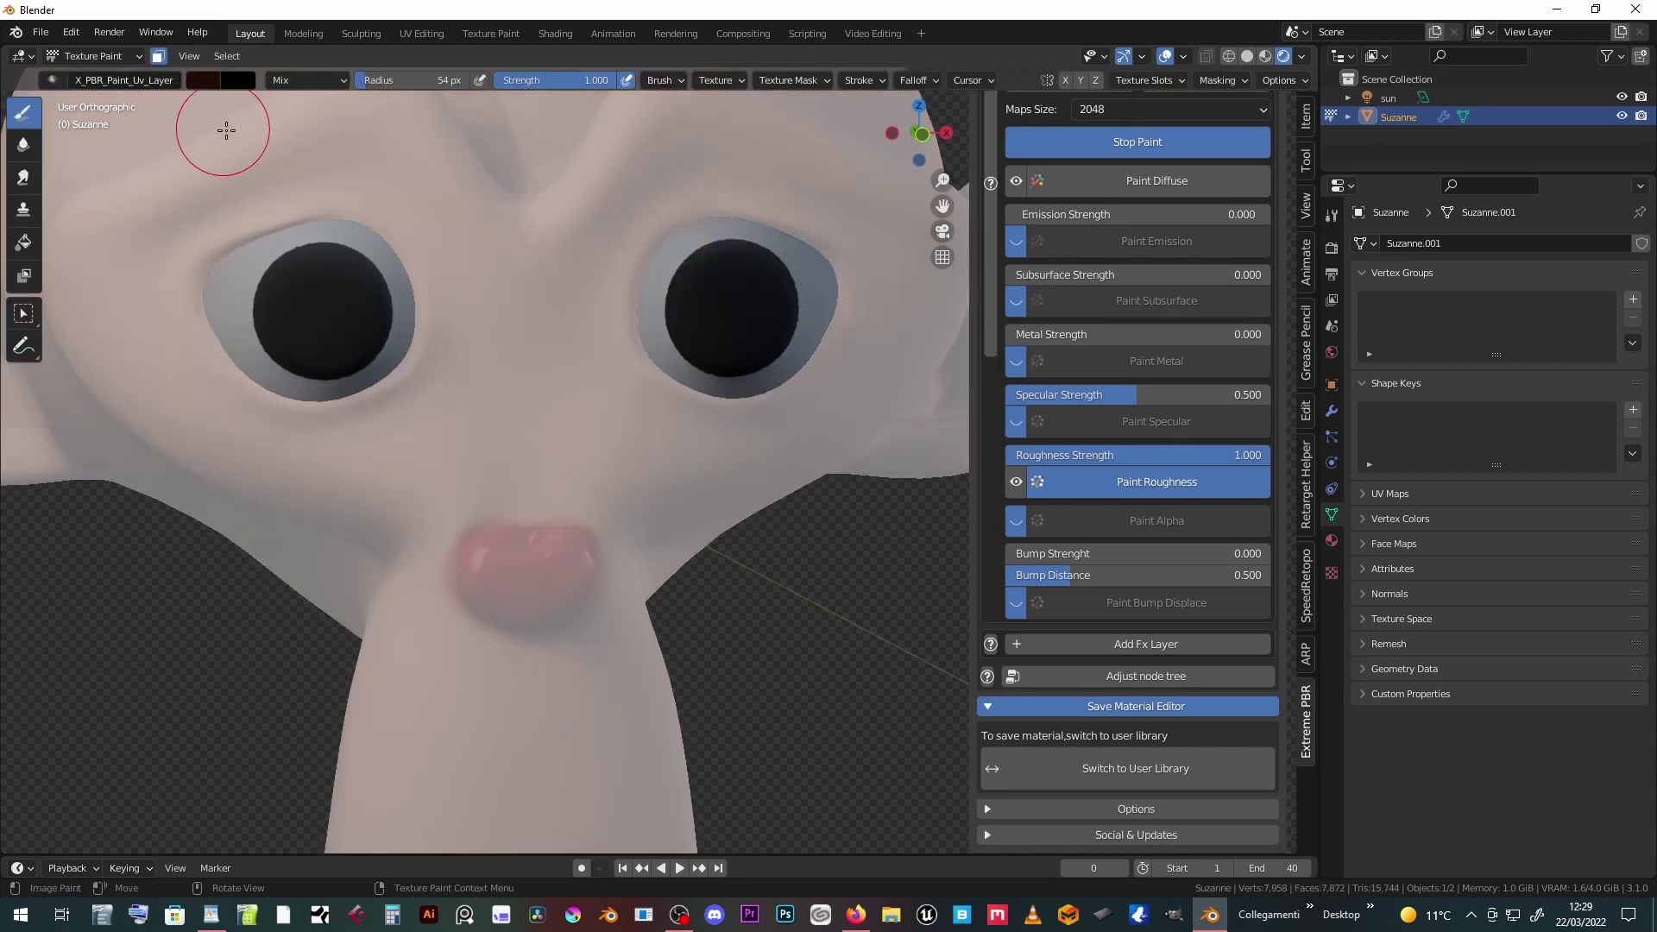
key("f")
left_click(317, 307)
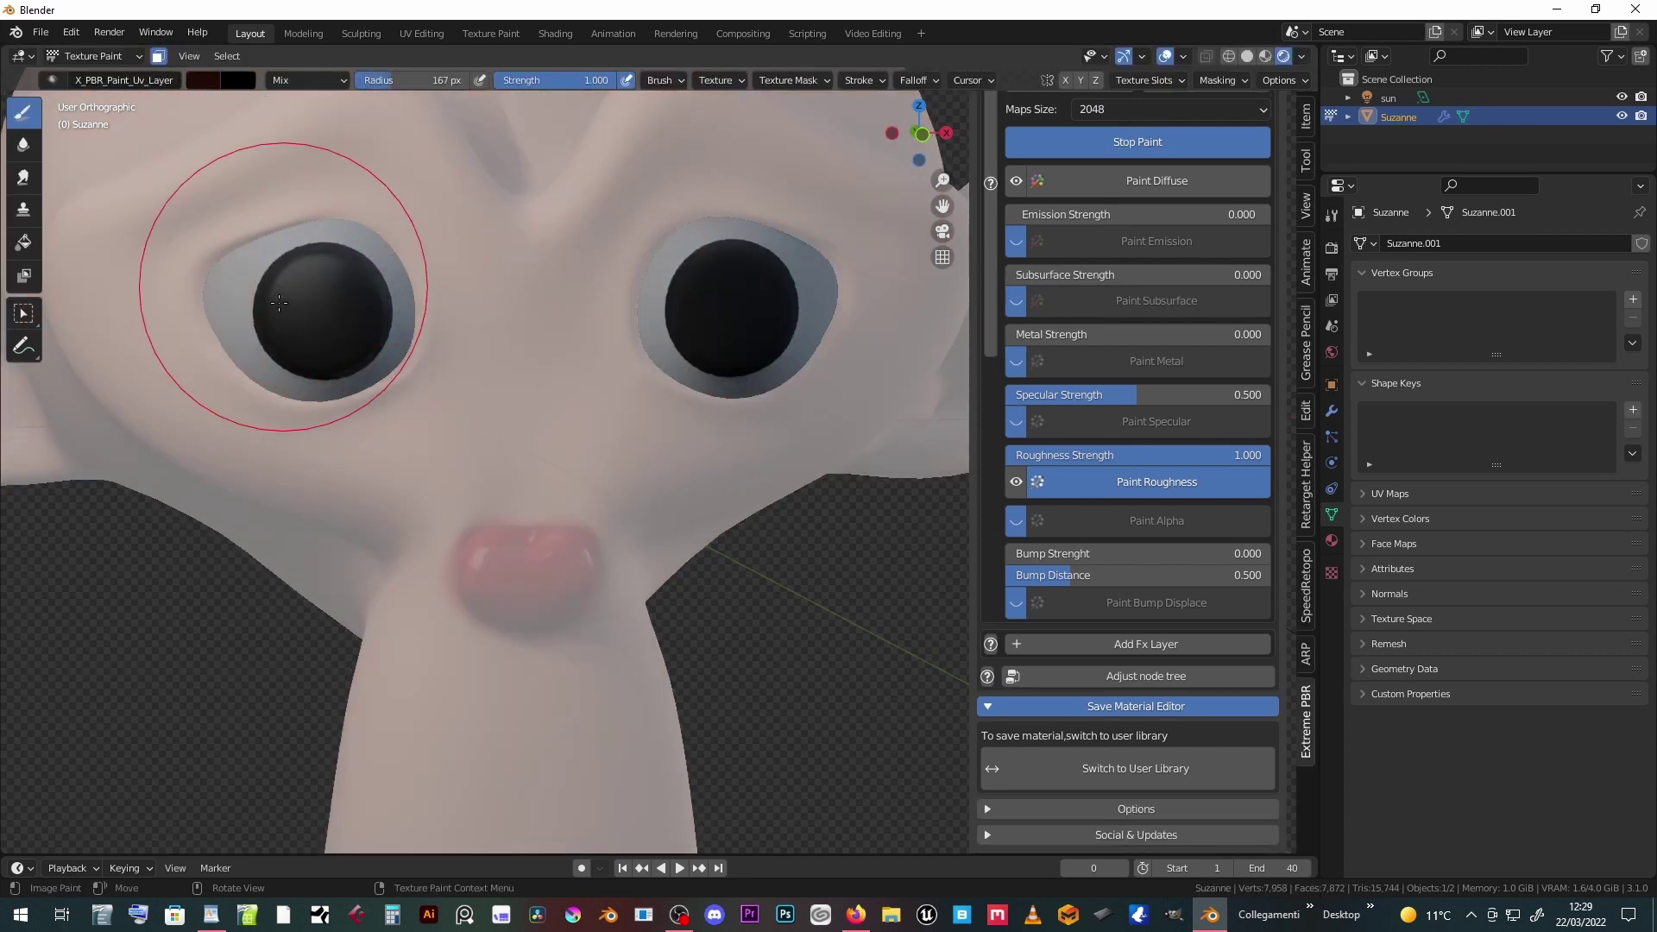
left_click_drag(267, 302, 279, 311)
left_click_drag(706, 286, 710, 292)
scroll(314, 296, "down", 3)
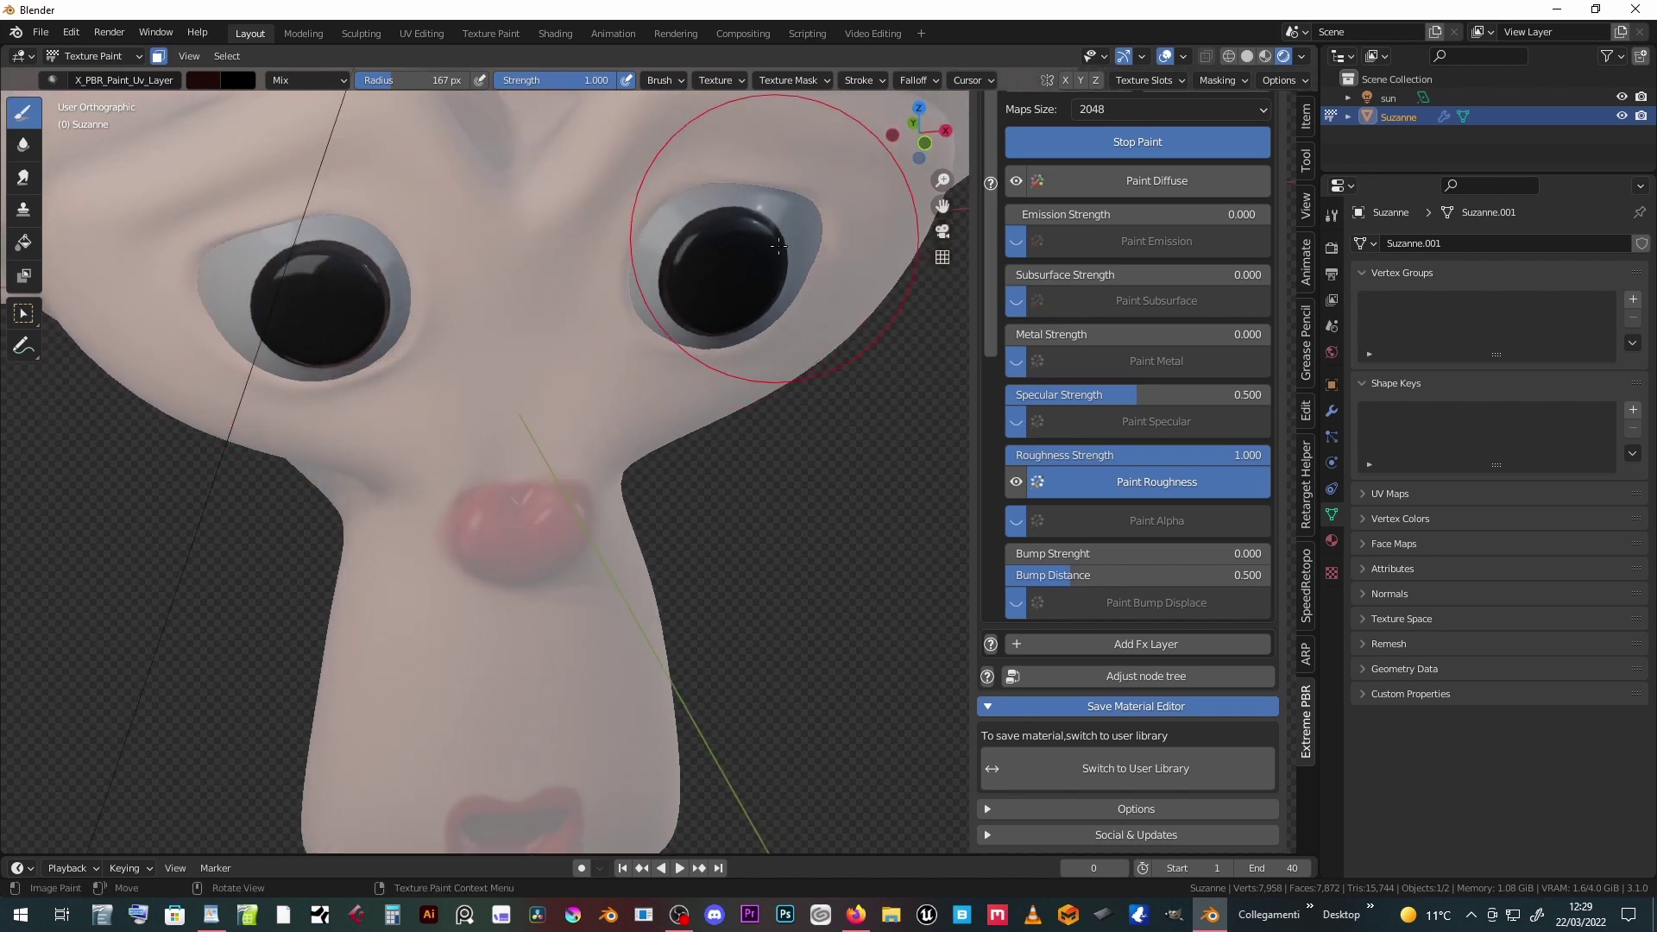
middle_click_drag(777, 277, 771, 311)
middle_click_drag(390, 371, 521, 366)
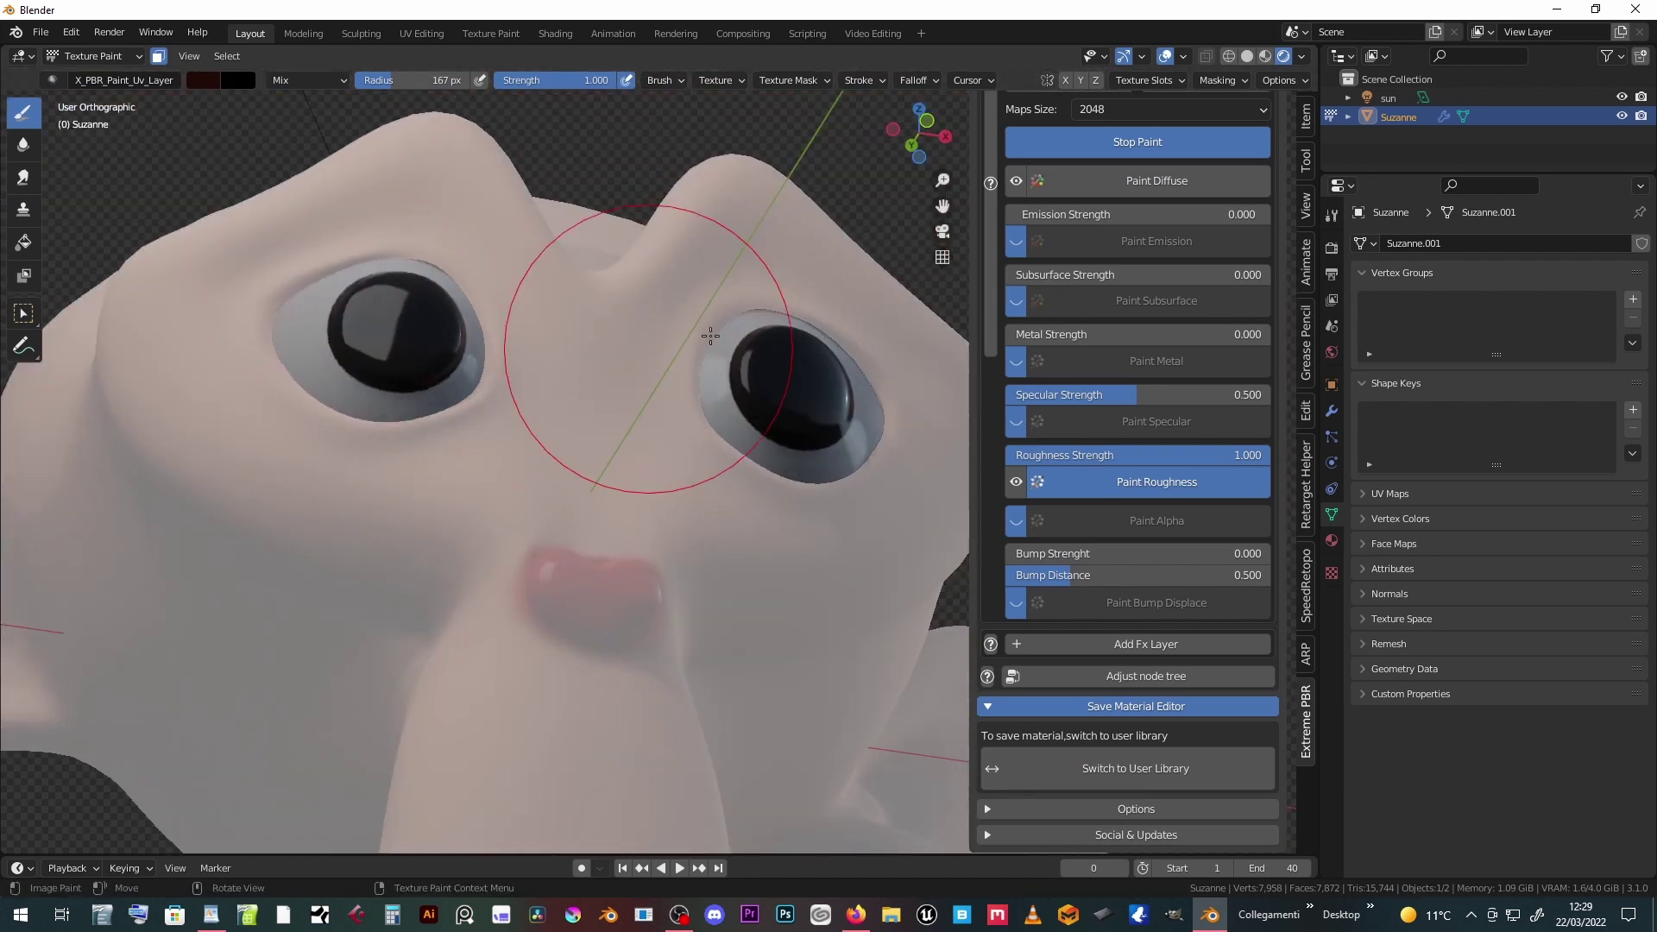
scroll(734, 257, "down", 4)
mouse_move(734, 257)
middle_mouse_down()
mouse_move(677, 371)
mouse_move(629, 370)
mouse_move(609, 407)
mouse_move(620, 456)
middle_mouse_up()
- Turn off face masking and set Bump Strength to 0.5
left_click(157, 58)
double_click(1214, 553)
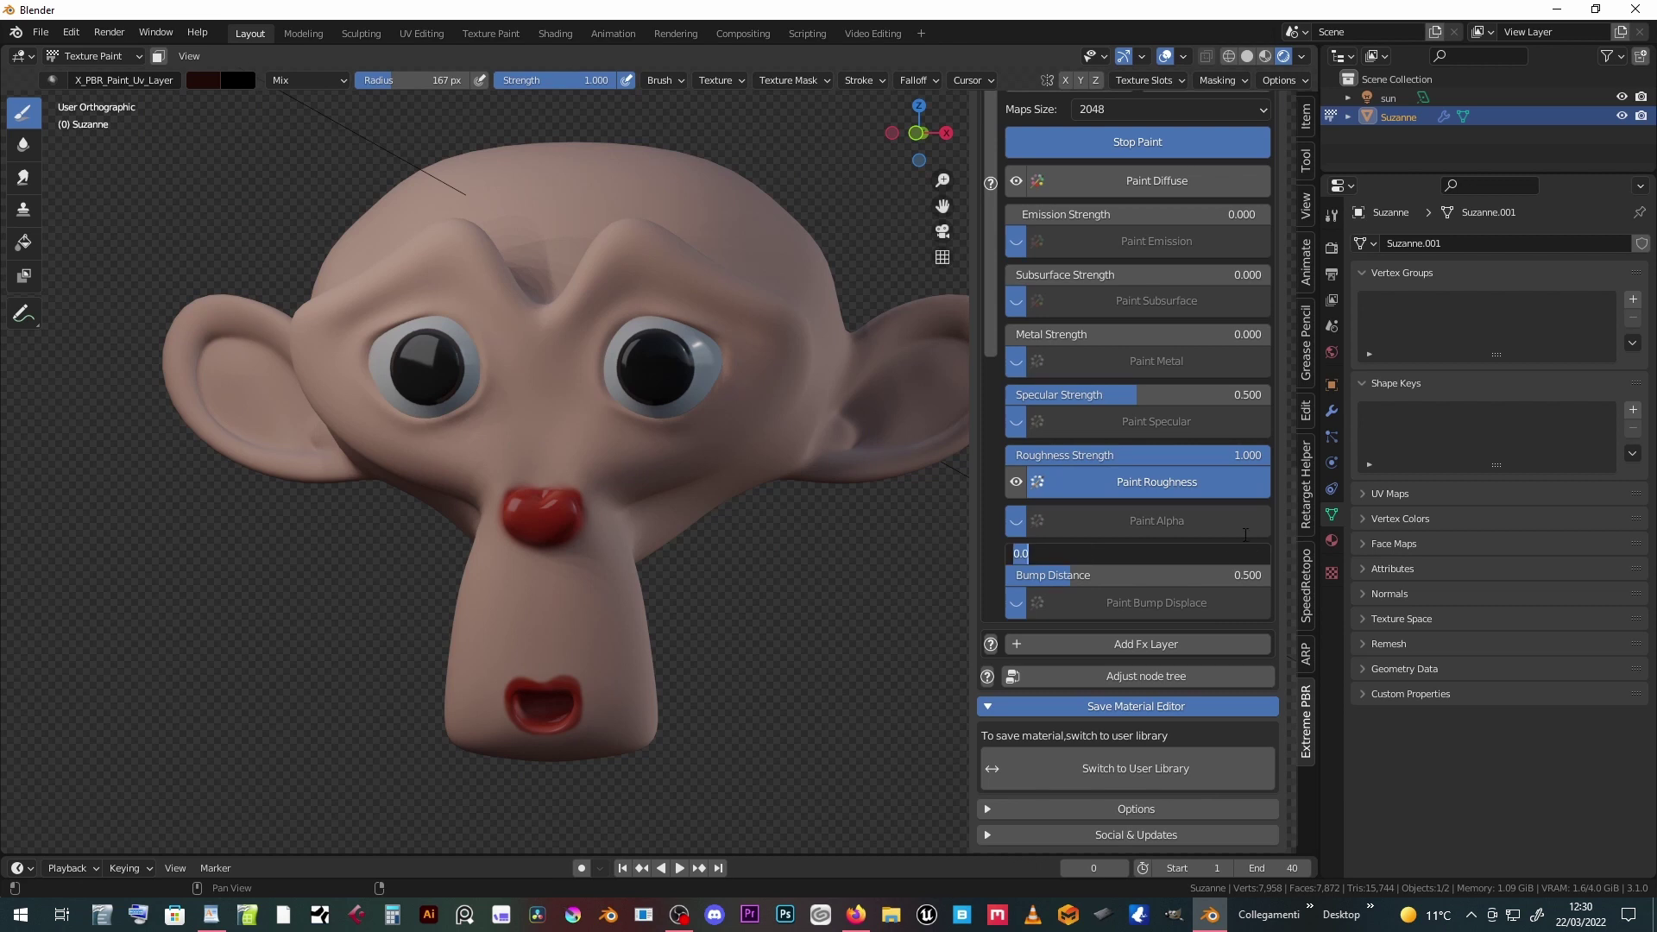
type("0.5")
key("Return")
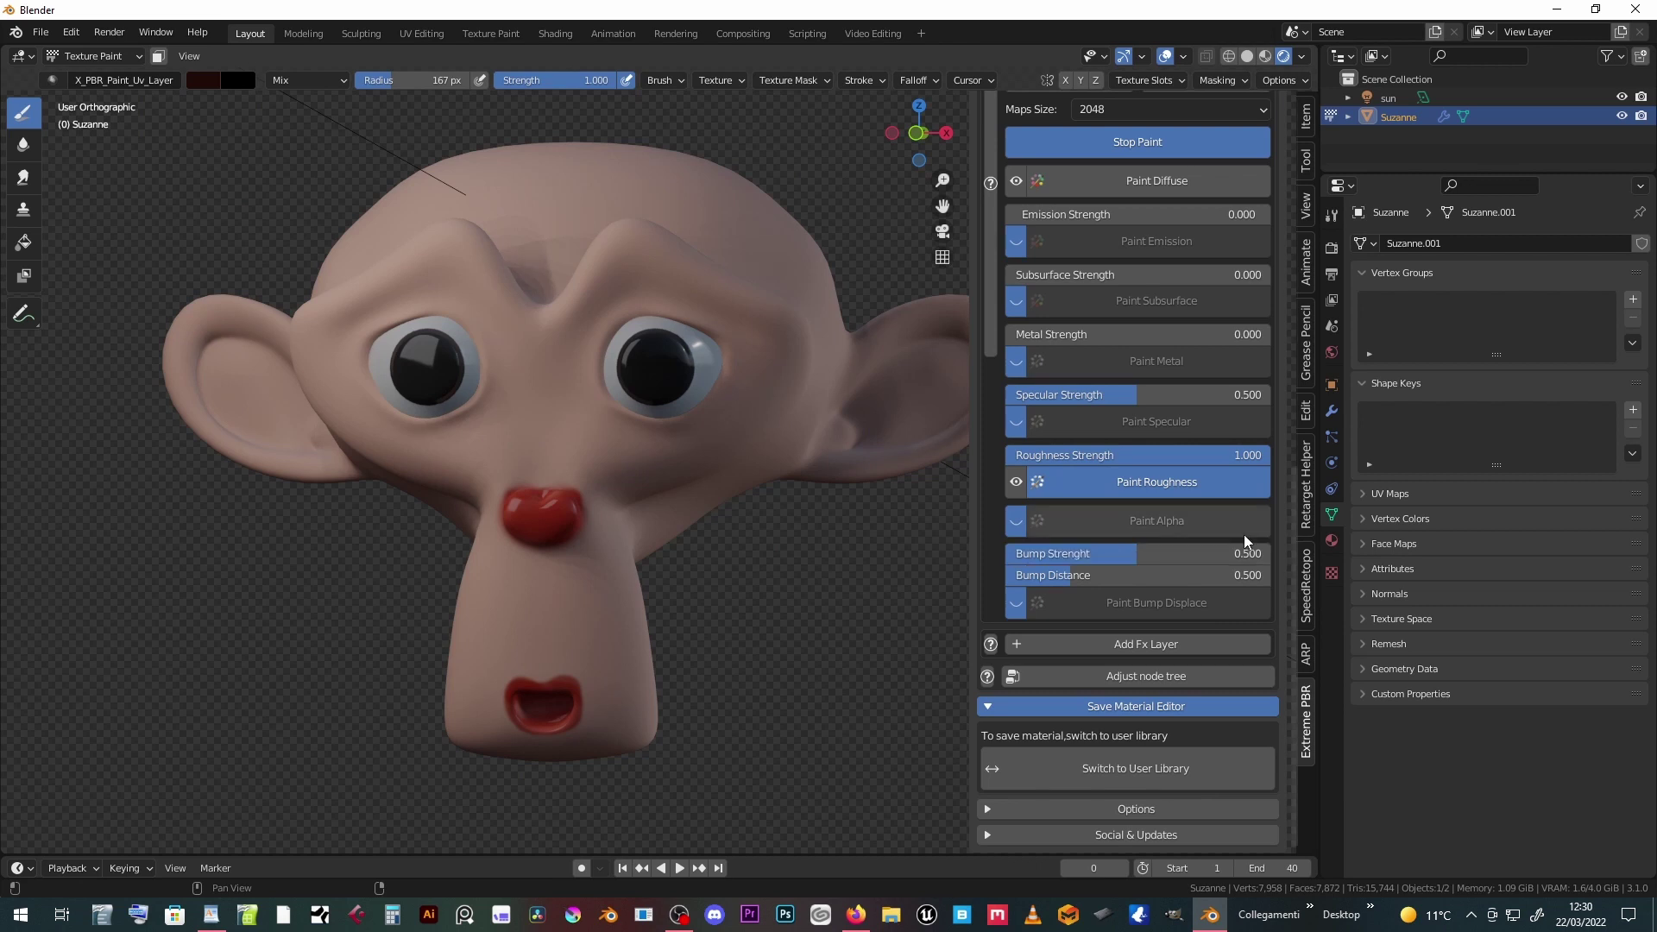
- Add a bump displace map filled at 0.50 strength
left_click(1135, 606)
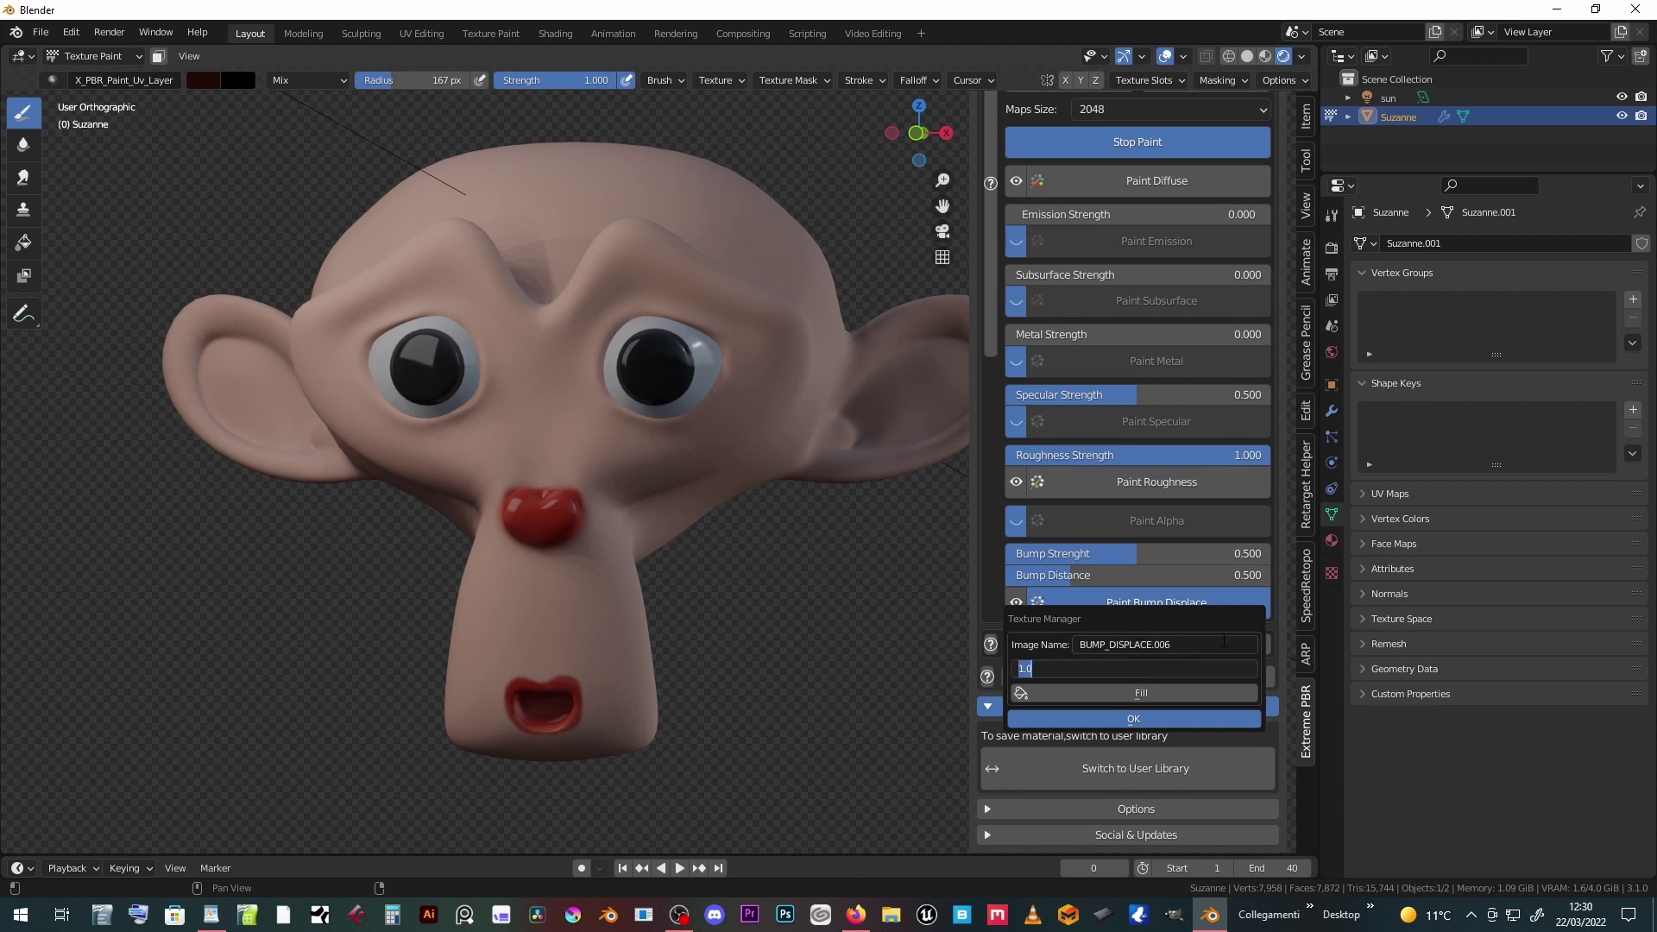
key("Return")
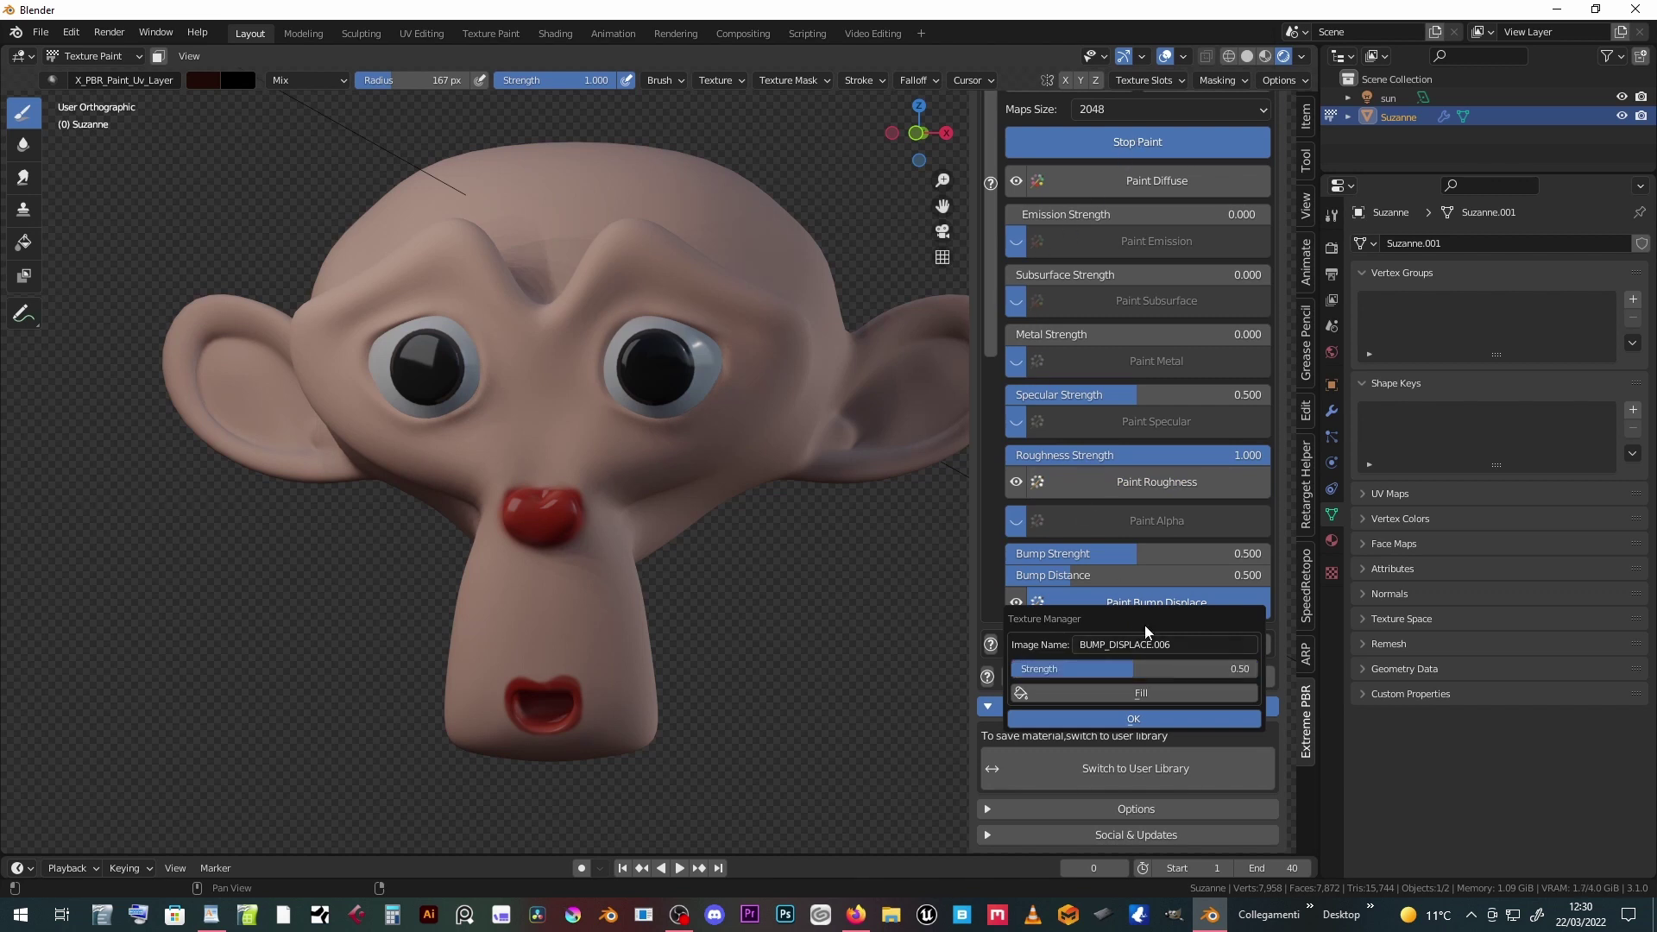
left_click(1137, 721)
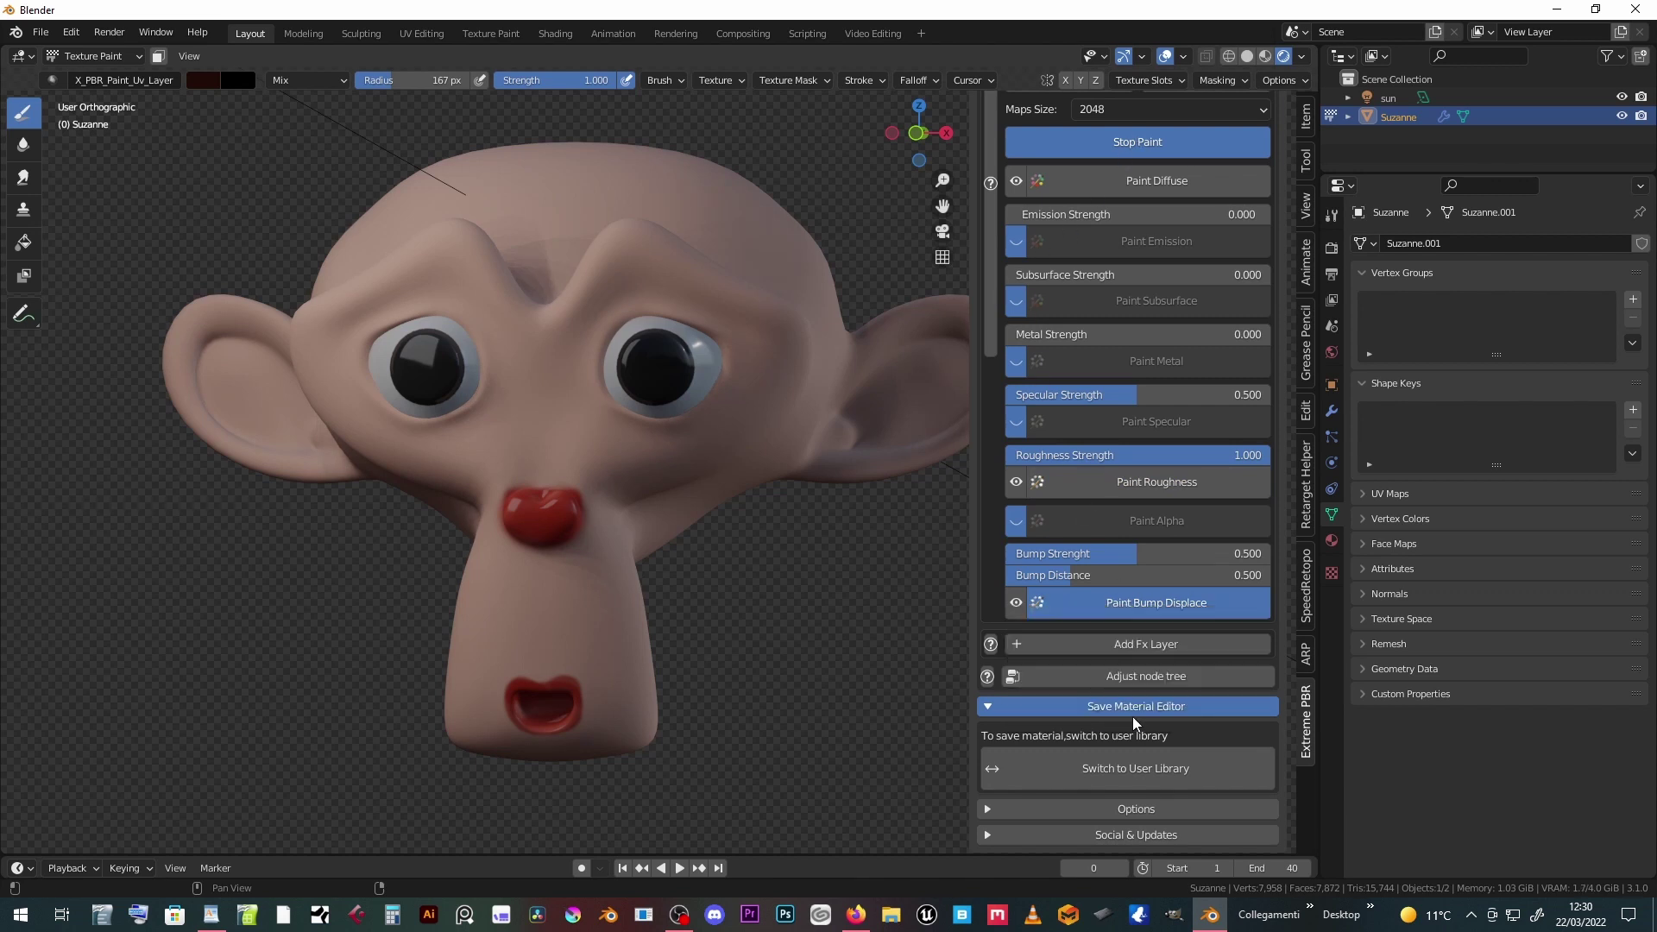
- Set a bright red 45 px brush and raise Bump Strength to 1
middle_click_drag(543, 220, 573, 388)
scroll(390, 188, "up", 2)
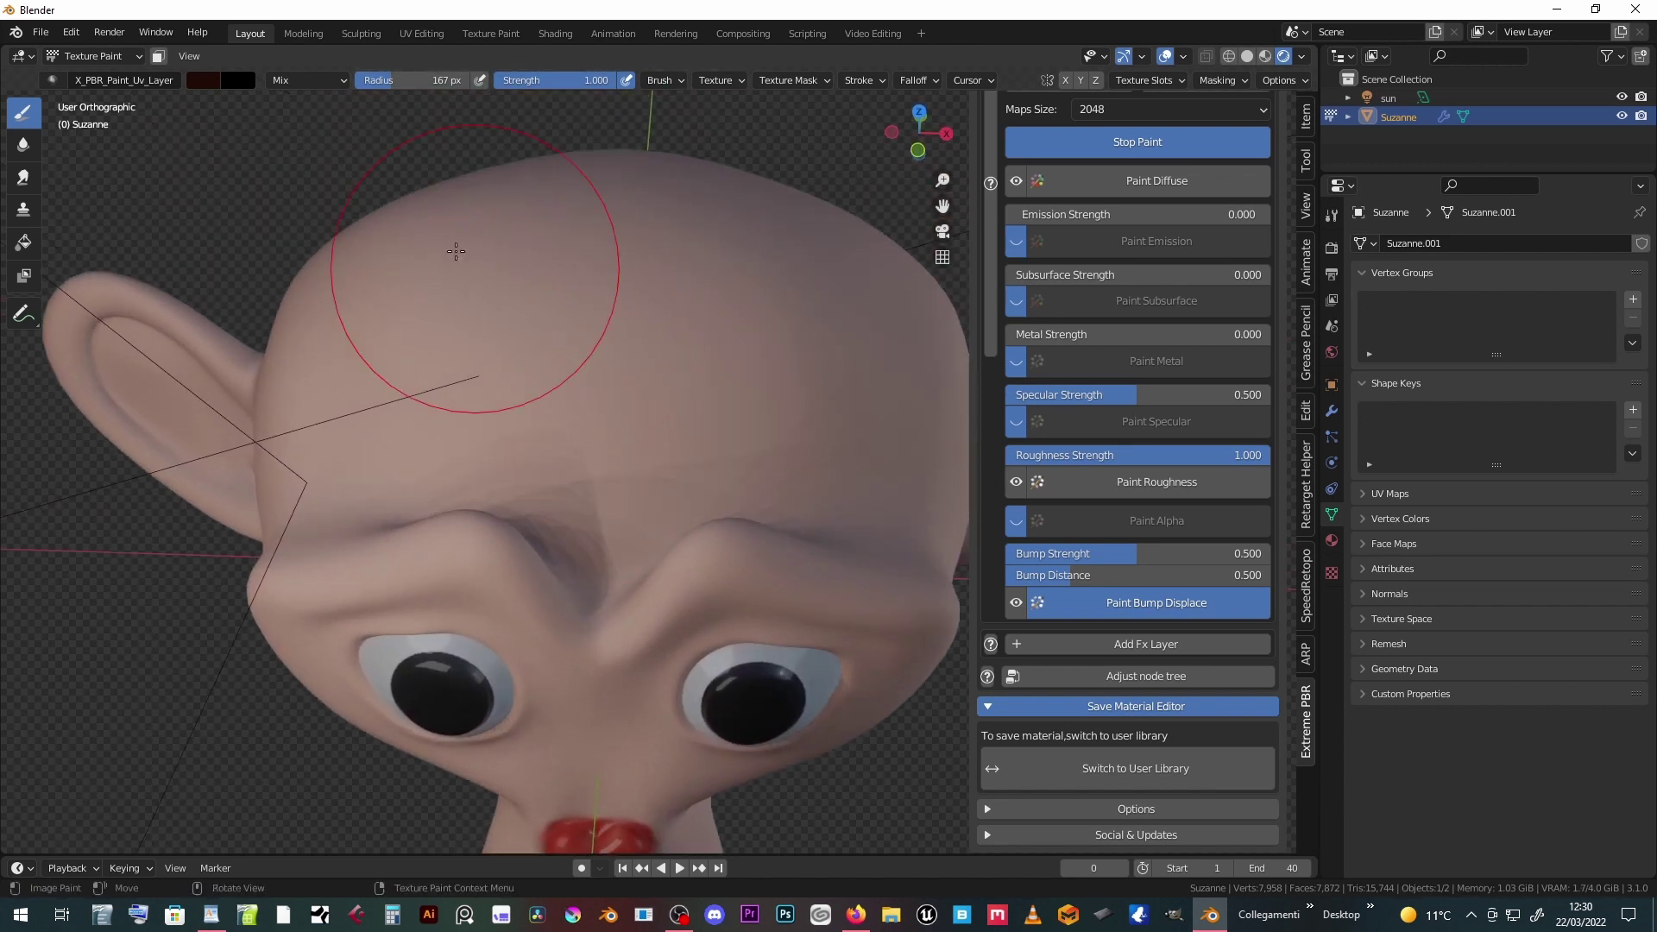
left_click(201, 80)
left_click_drag(334, 182, 334, 112)
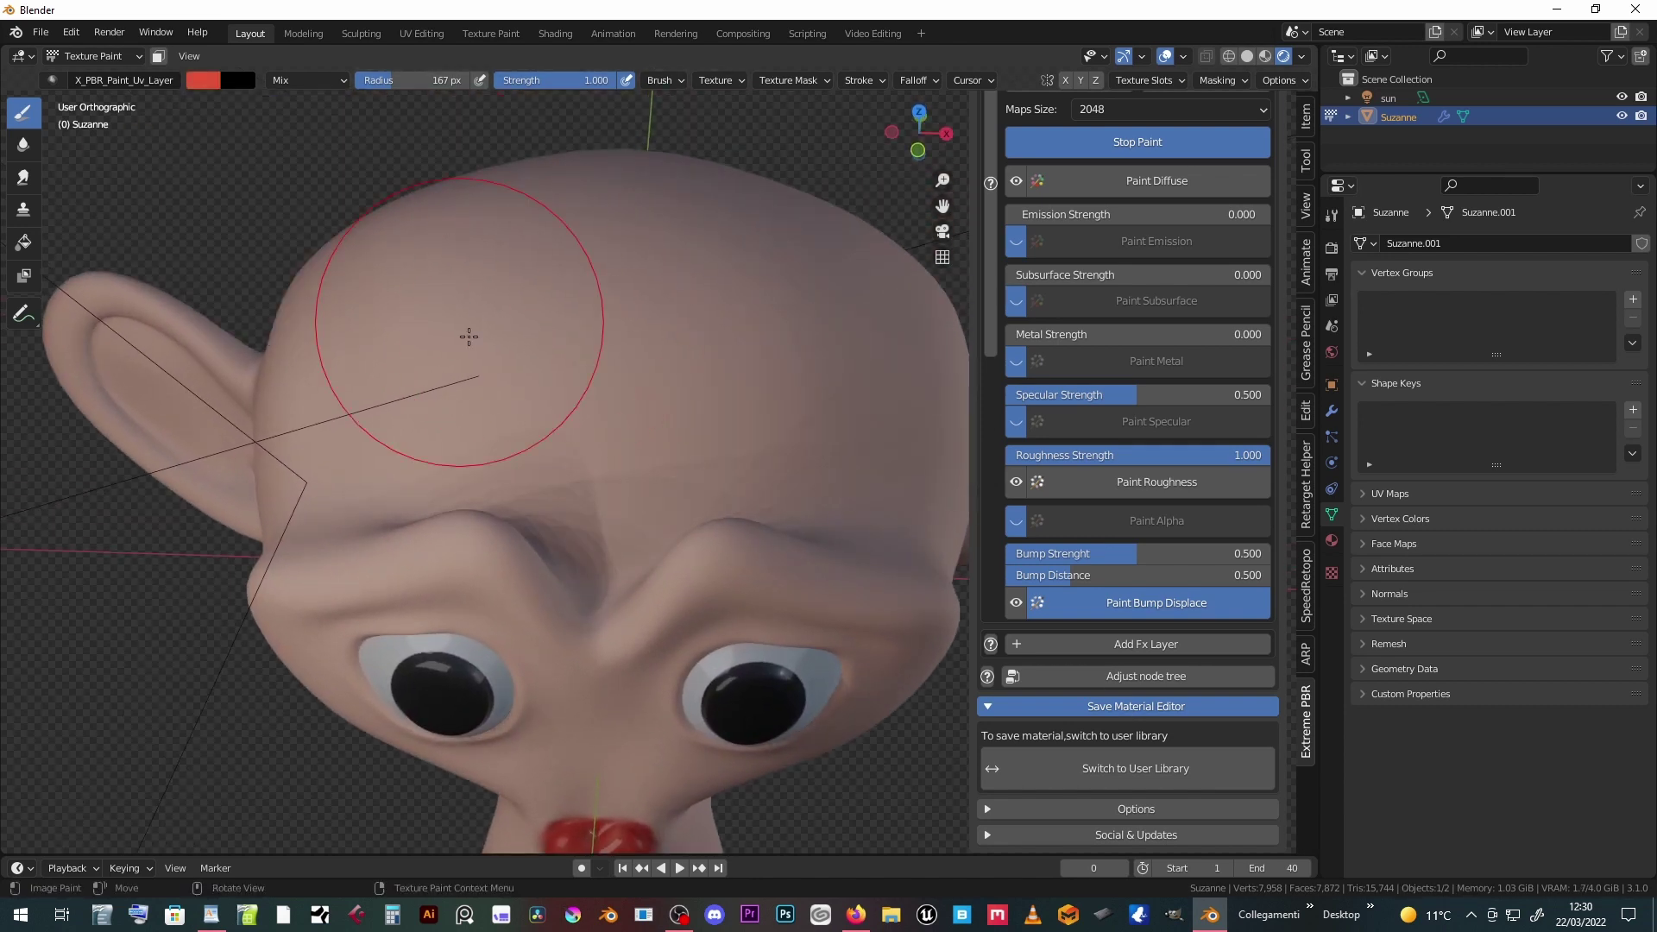
key("f")
left_click(397, 358)
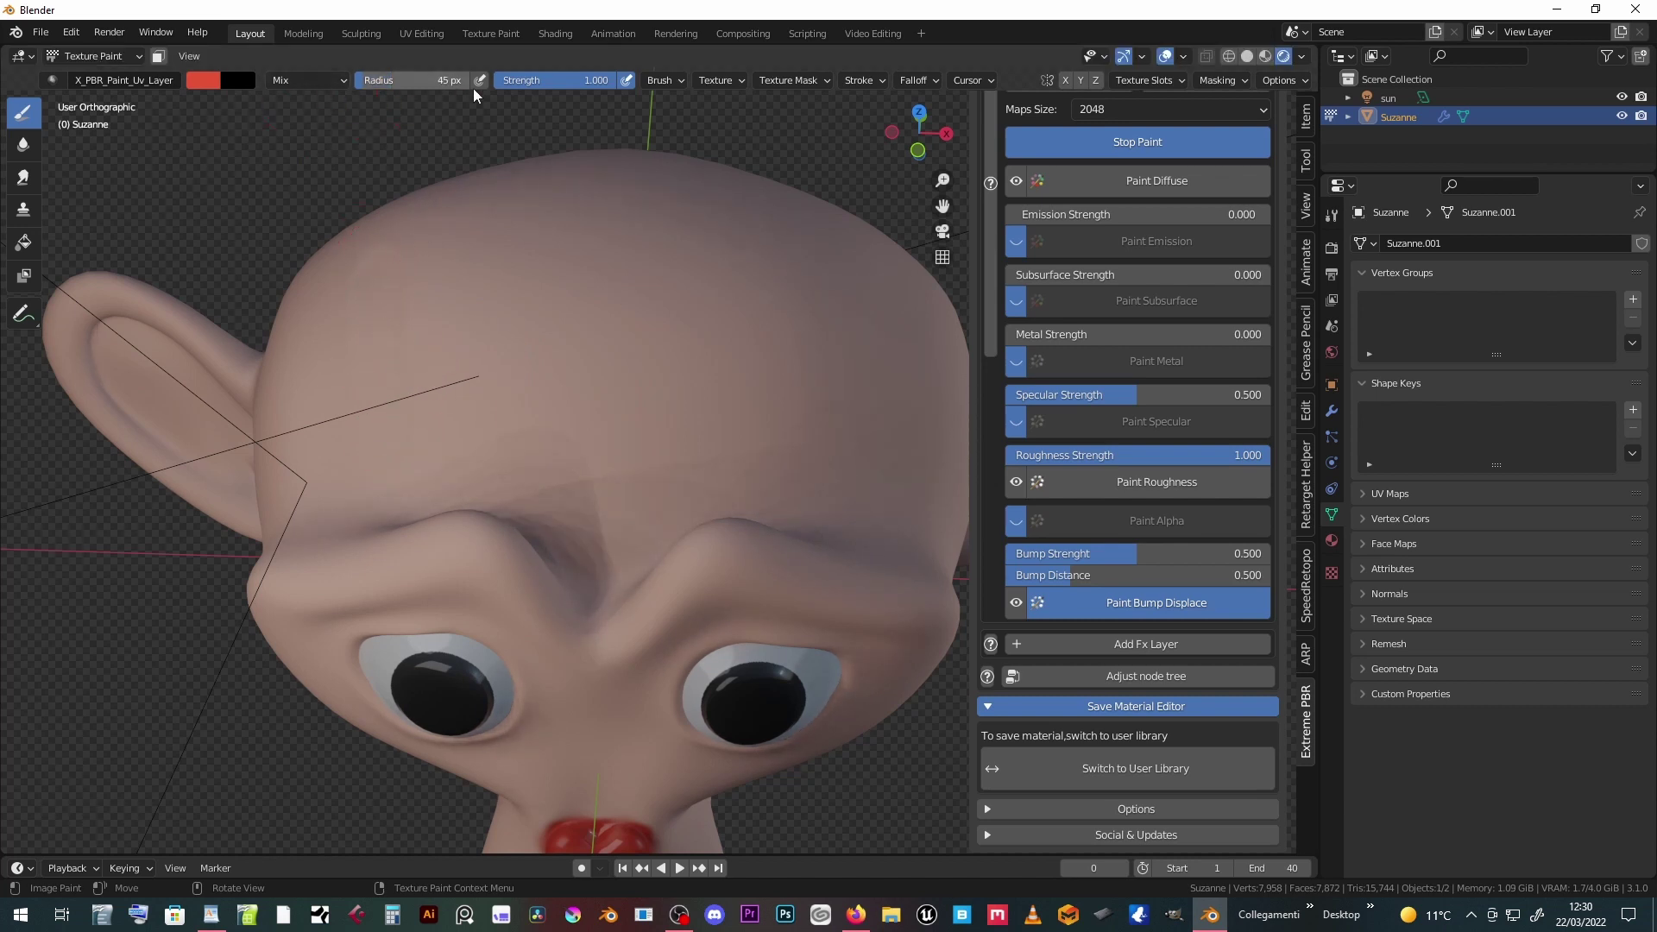
left_click_drag(1124, 555, 1274, 547)
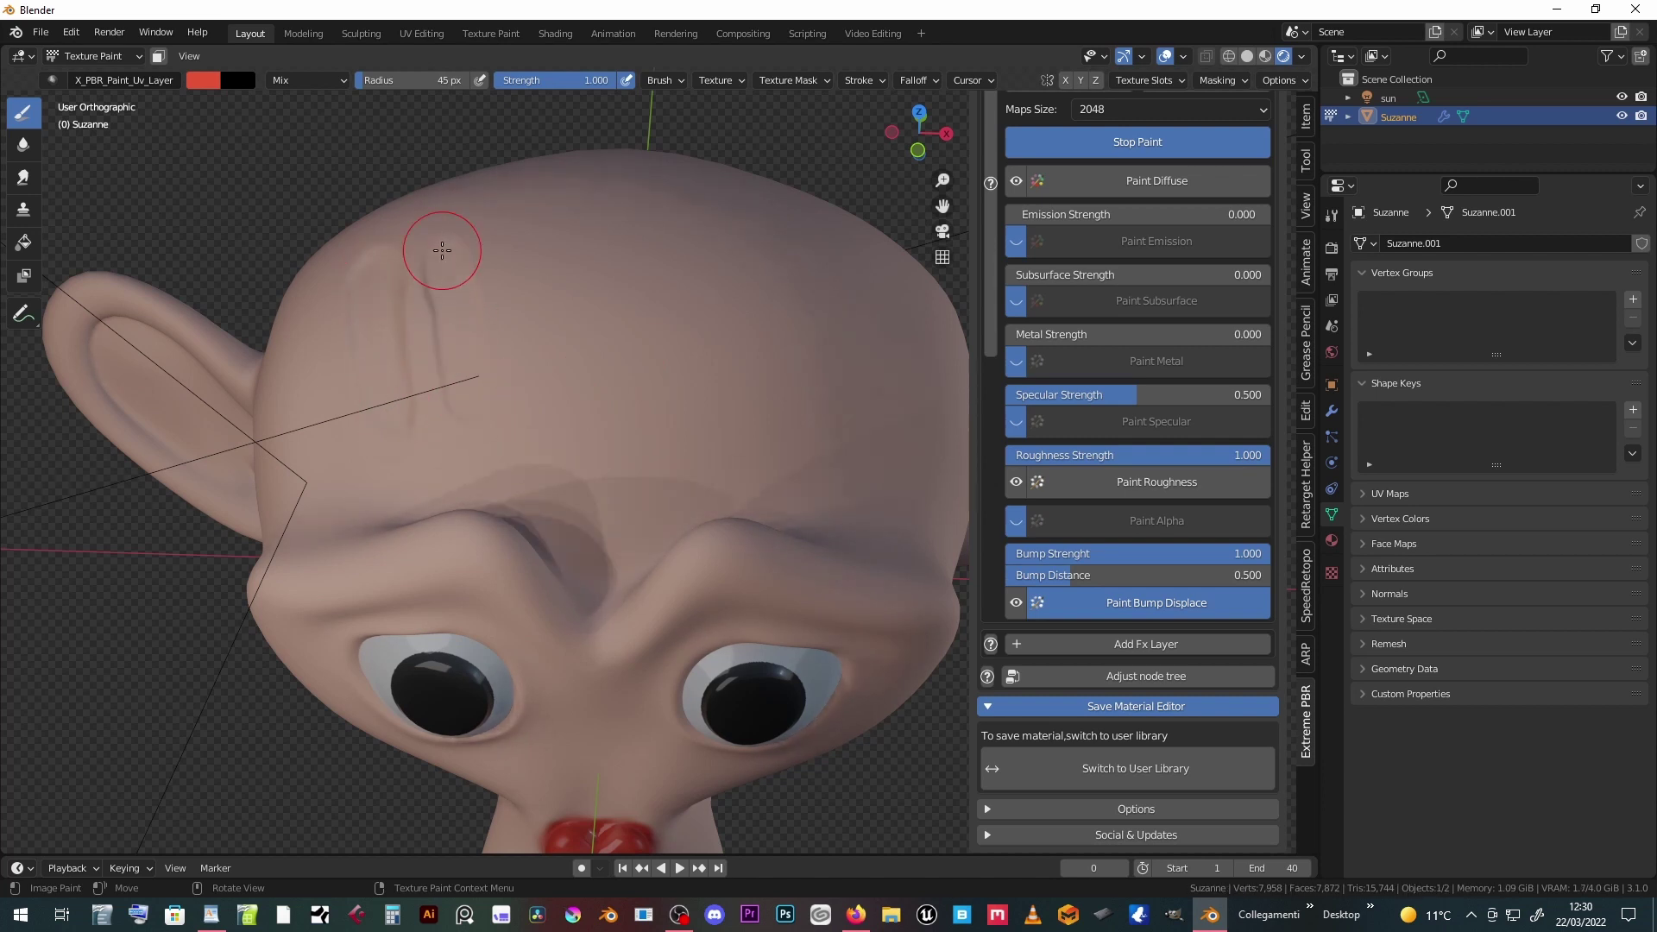
- Paint two wrinkle creases on the forehead and orbit to check them
left_click_drag(436, 247, 451, 412)
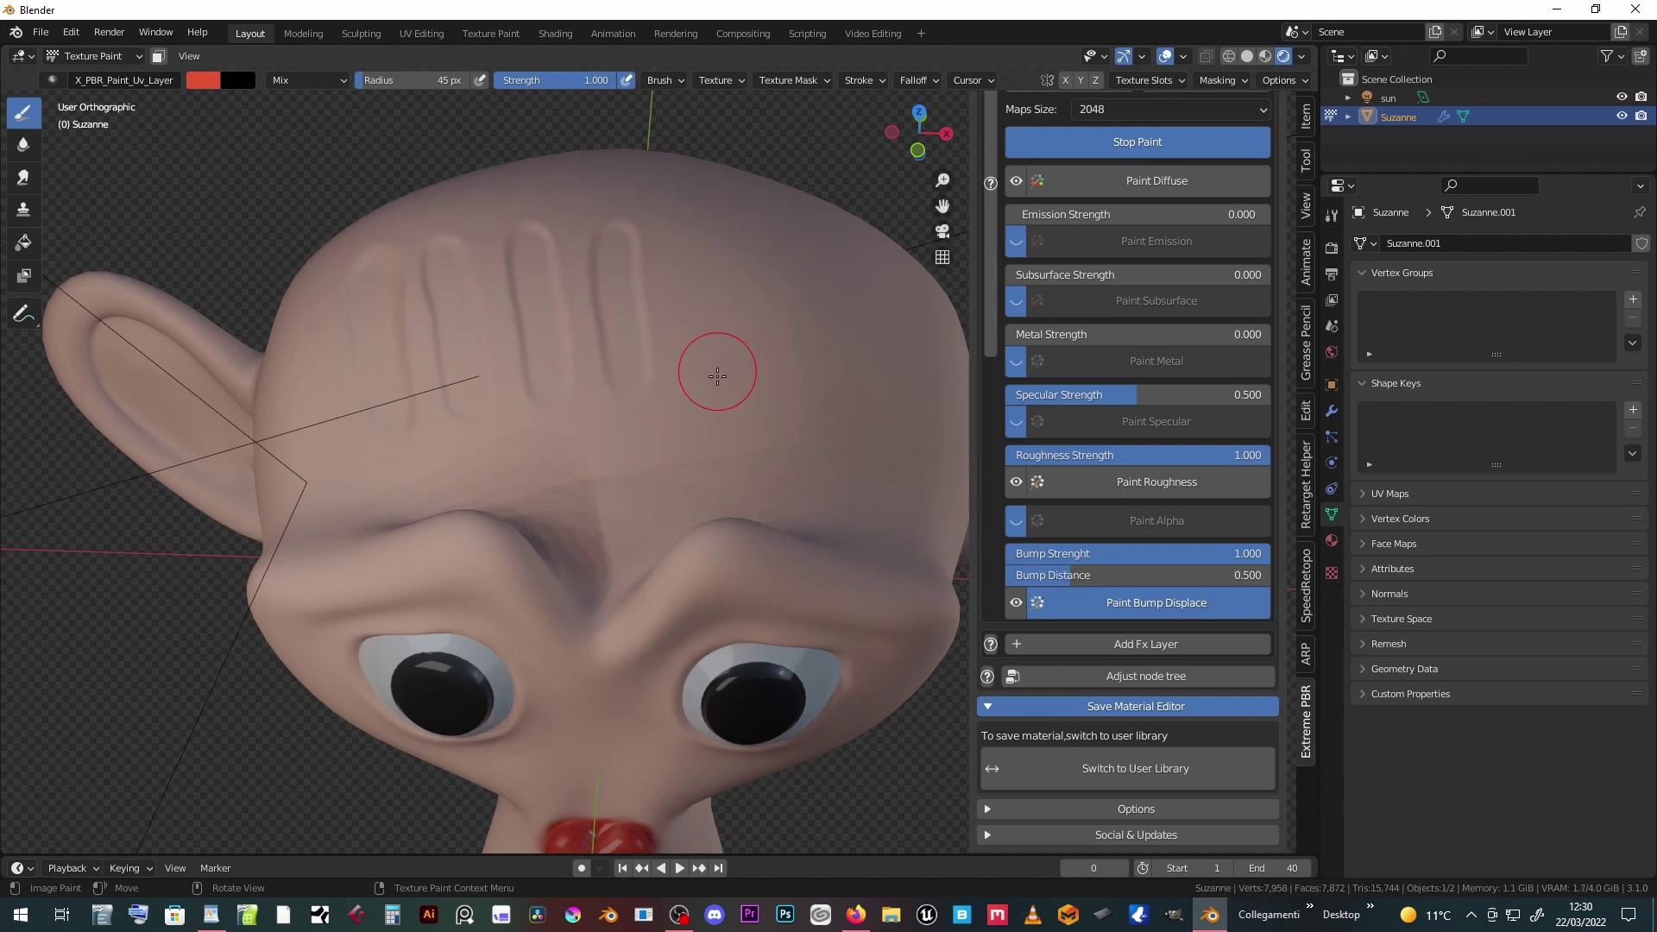
left_click_drag(718, 388, 743, 302)
middle_click_drag(779, 295, 791, 425)
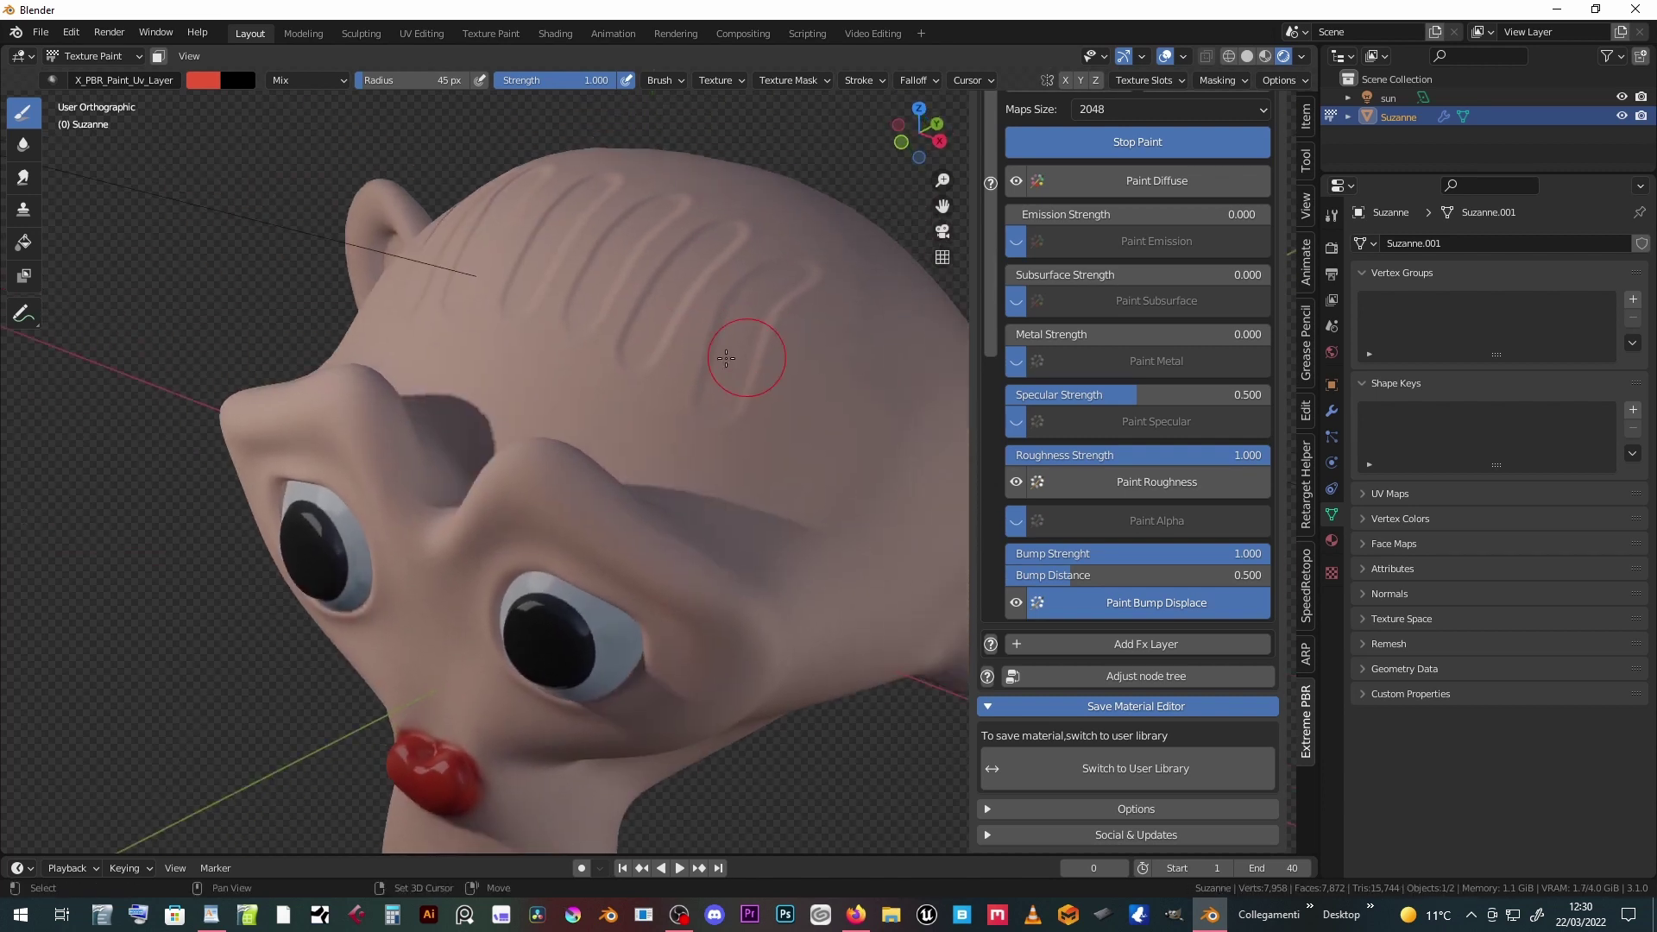
middle_click_drag(866, 360, 563, 362)
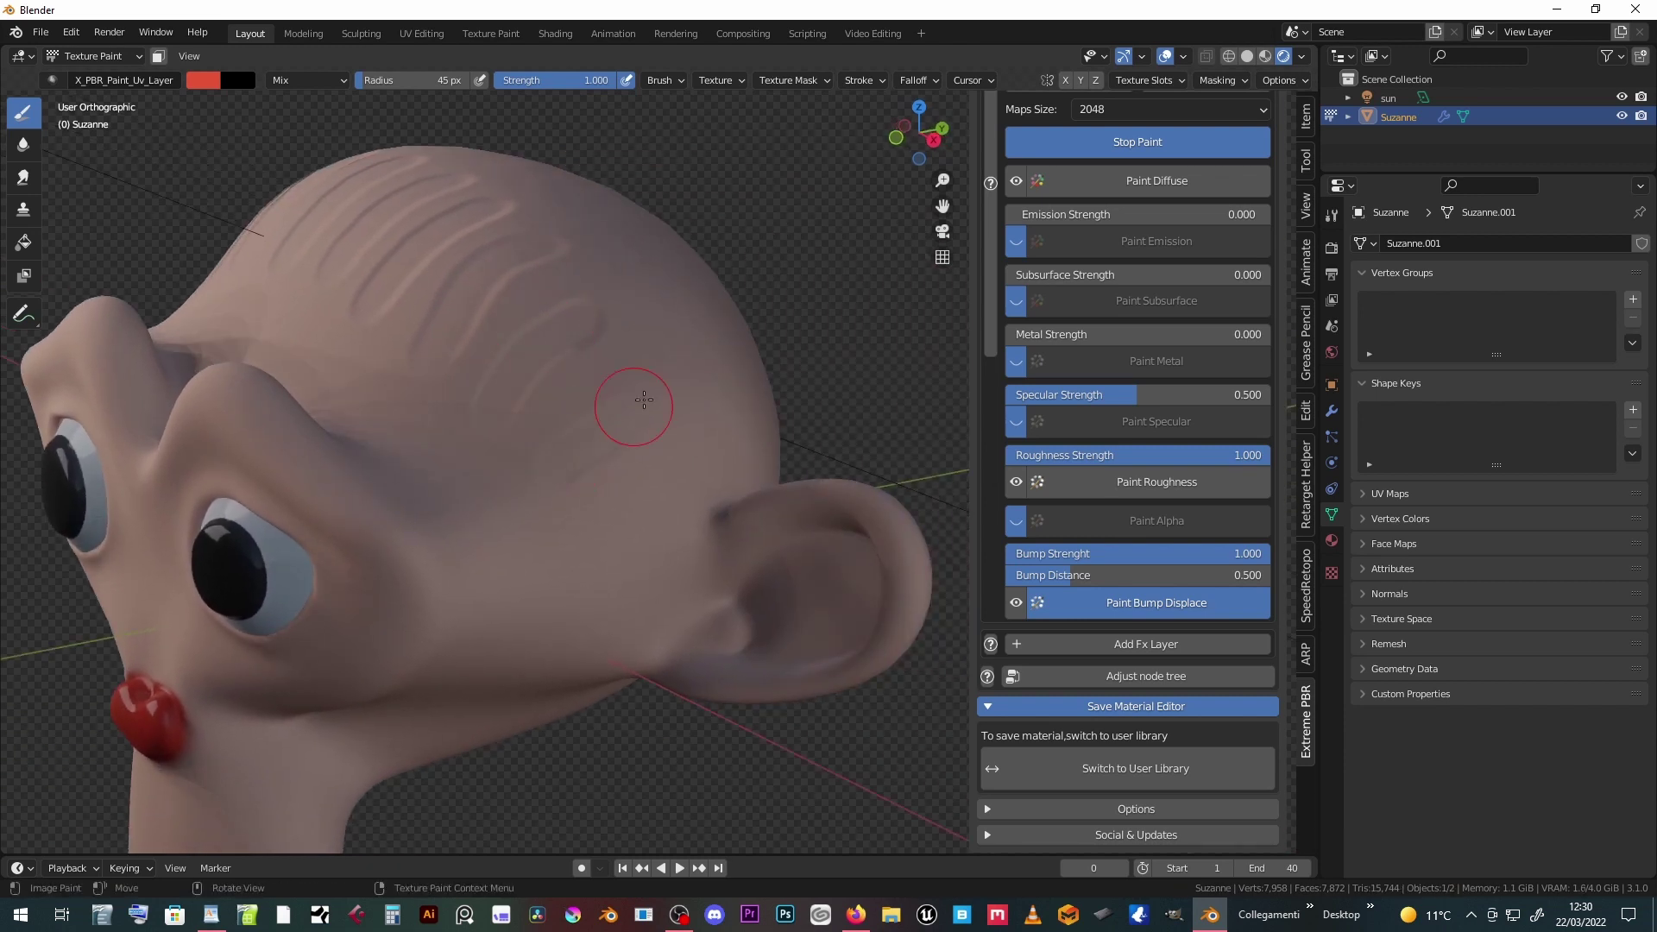
mouse_move(603, 517)
middle_mouse_down()
mouse_move(732, 462)
mouse_move(651, 337)
mouse_move(696, 388)
middle_mouse_up()
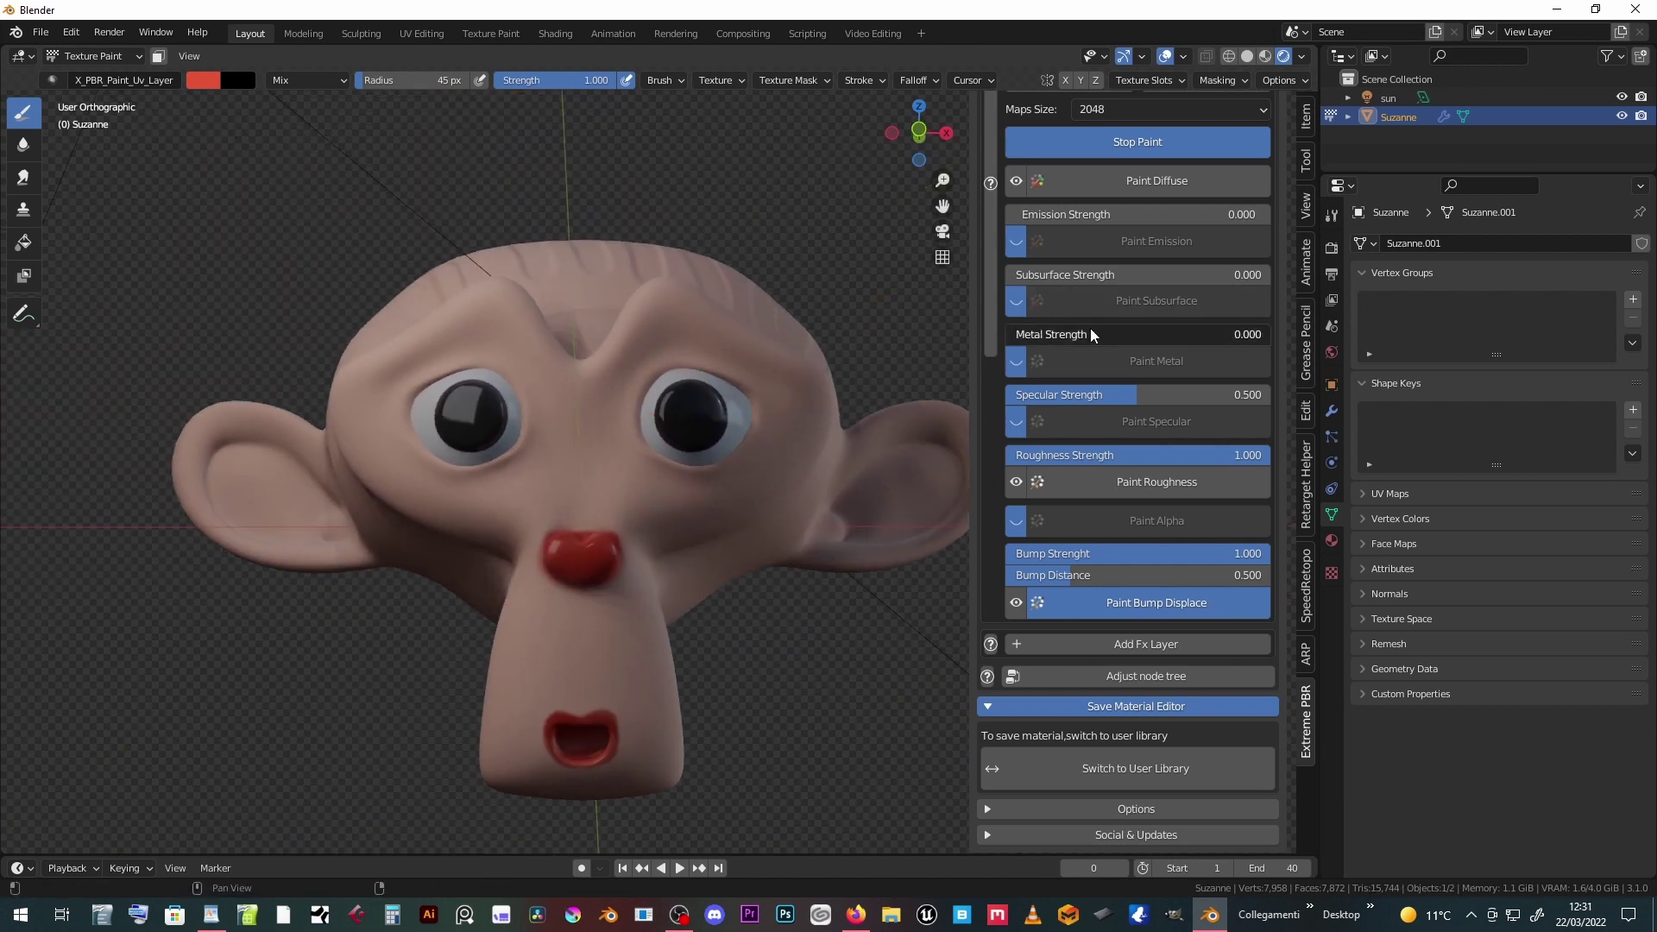
- Raise Metal Strength to full and add a metal map
left_click_drag(1067, 338, 1382, 328)
left_click(1046, 367)
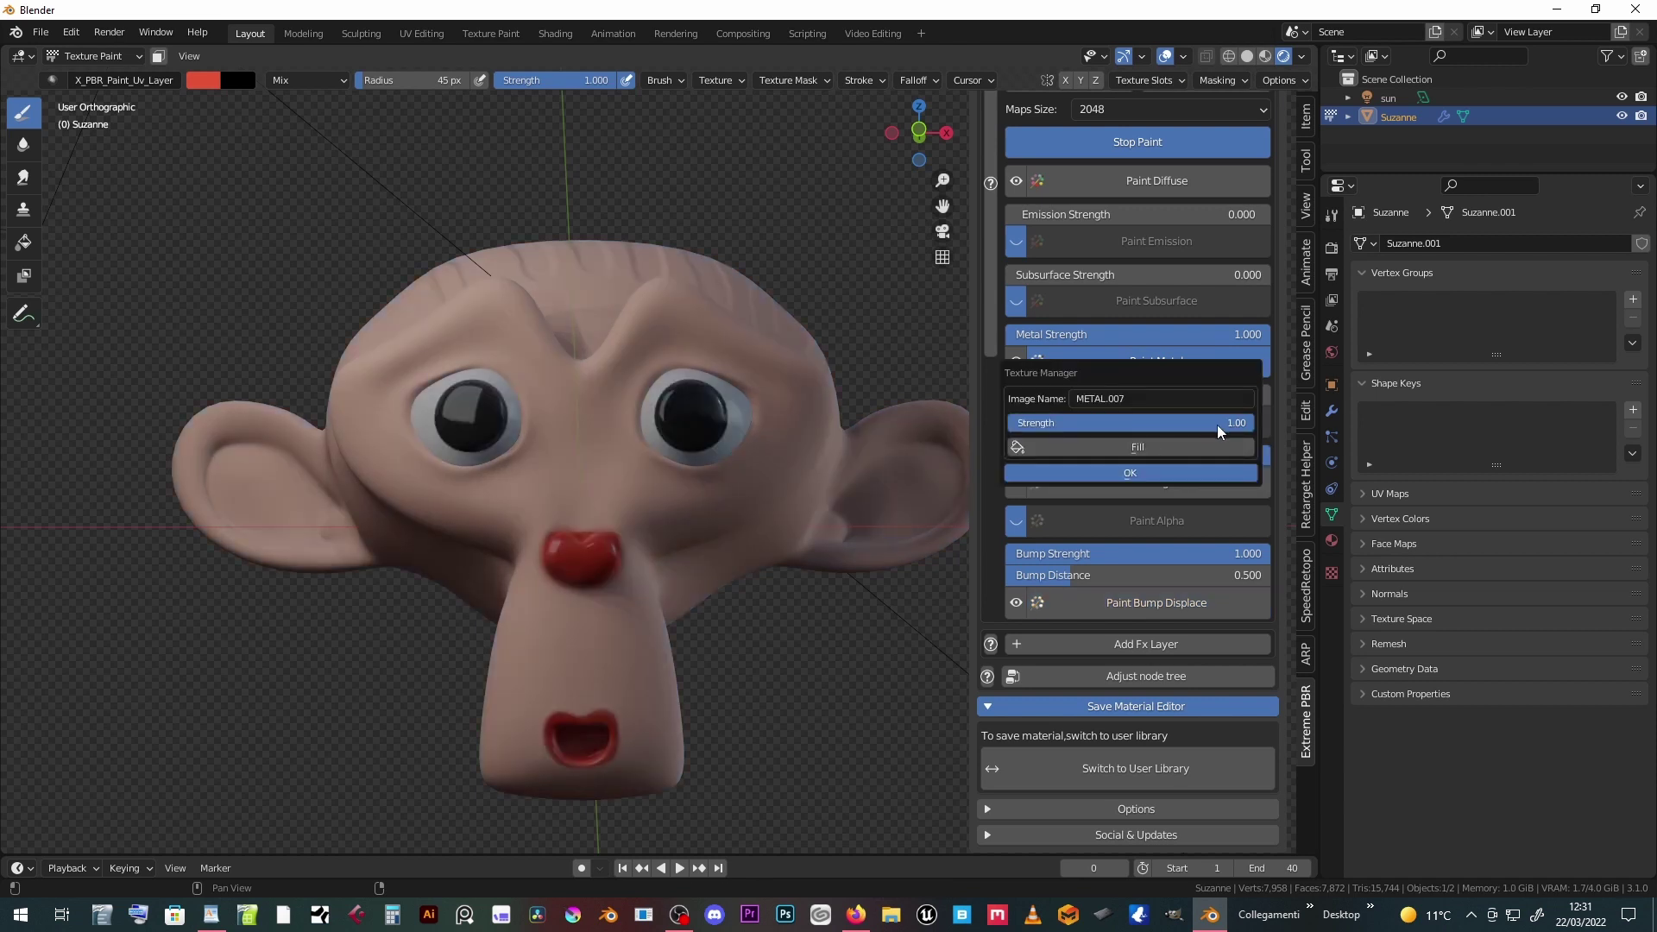
left_click(1134, 473)
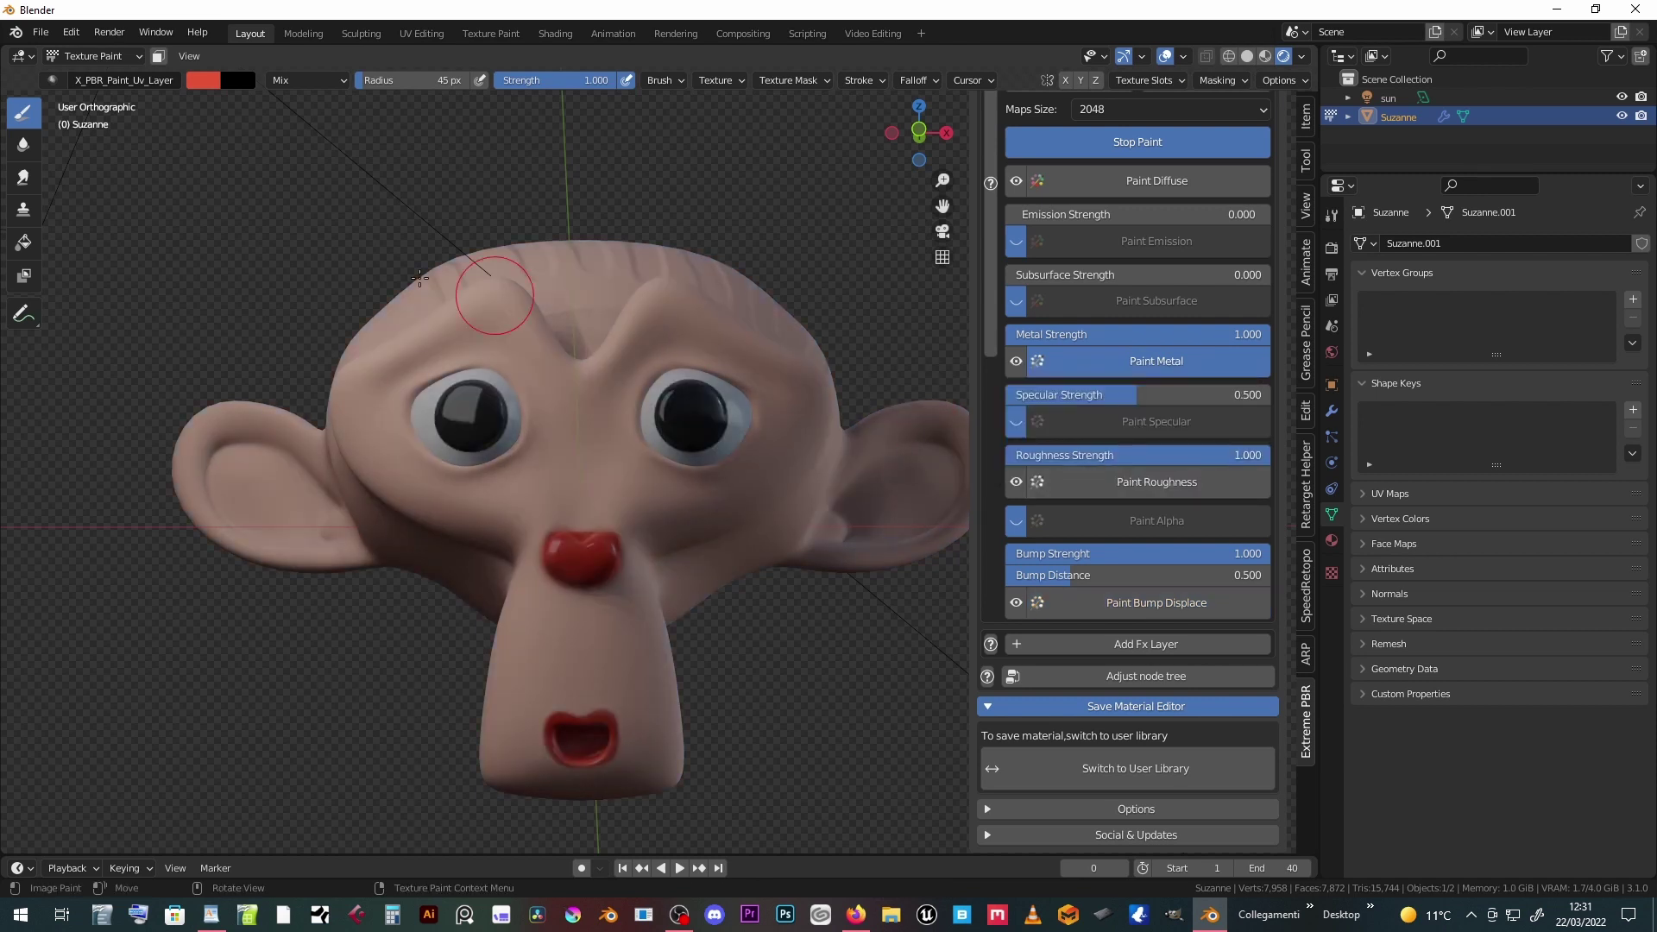
- Paint the red nose and mouth rim metallic with a white brush
left_click(197, 81)
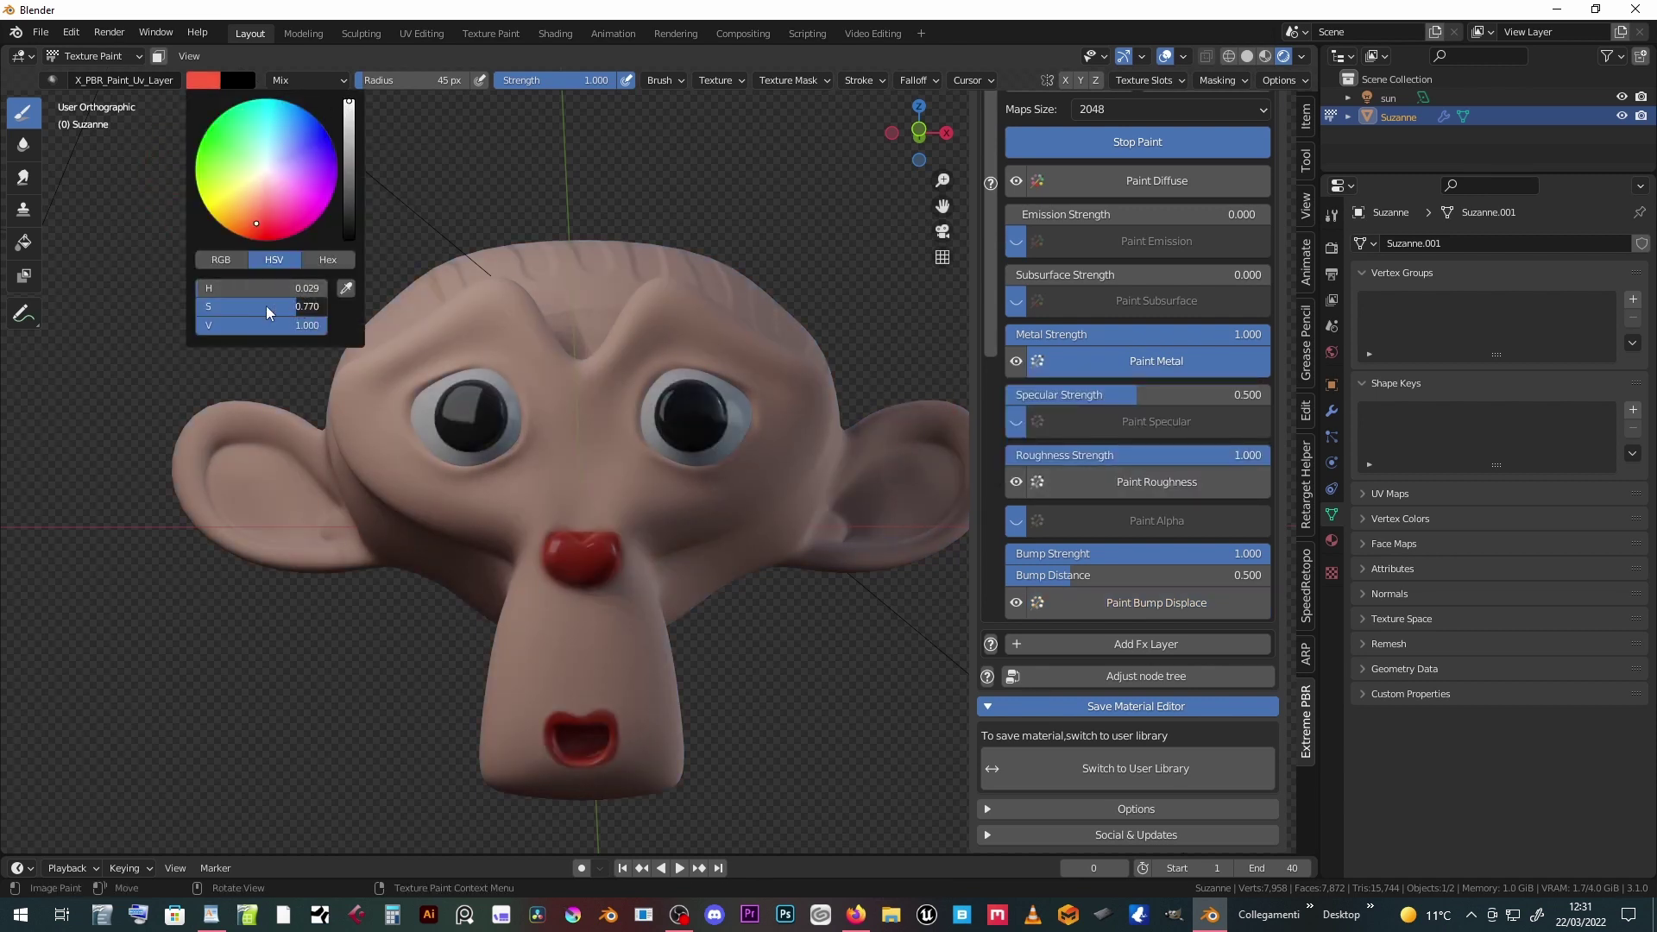
left_click_drag(227, 306, 194, 306)
mouse_move(545, 556)
middle_mouse_down()
mouse_move(578, 610)
mouse_move(533, 410)
middle_mouse_up()
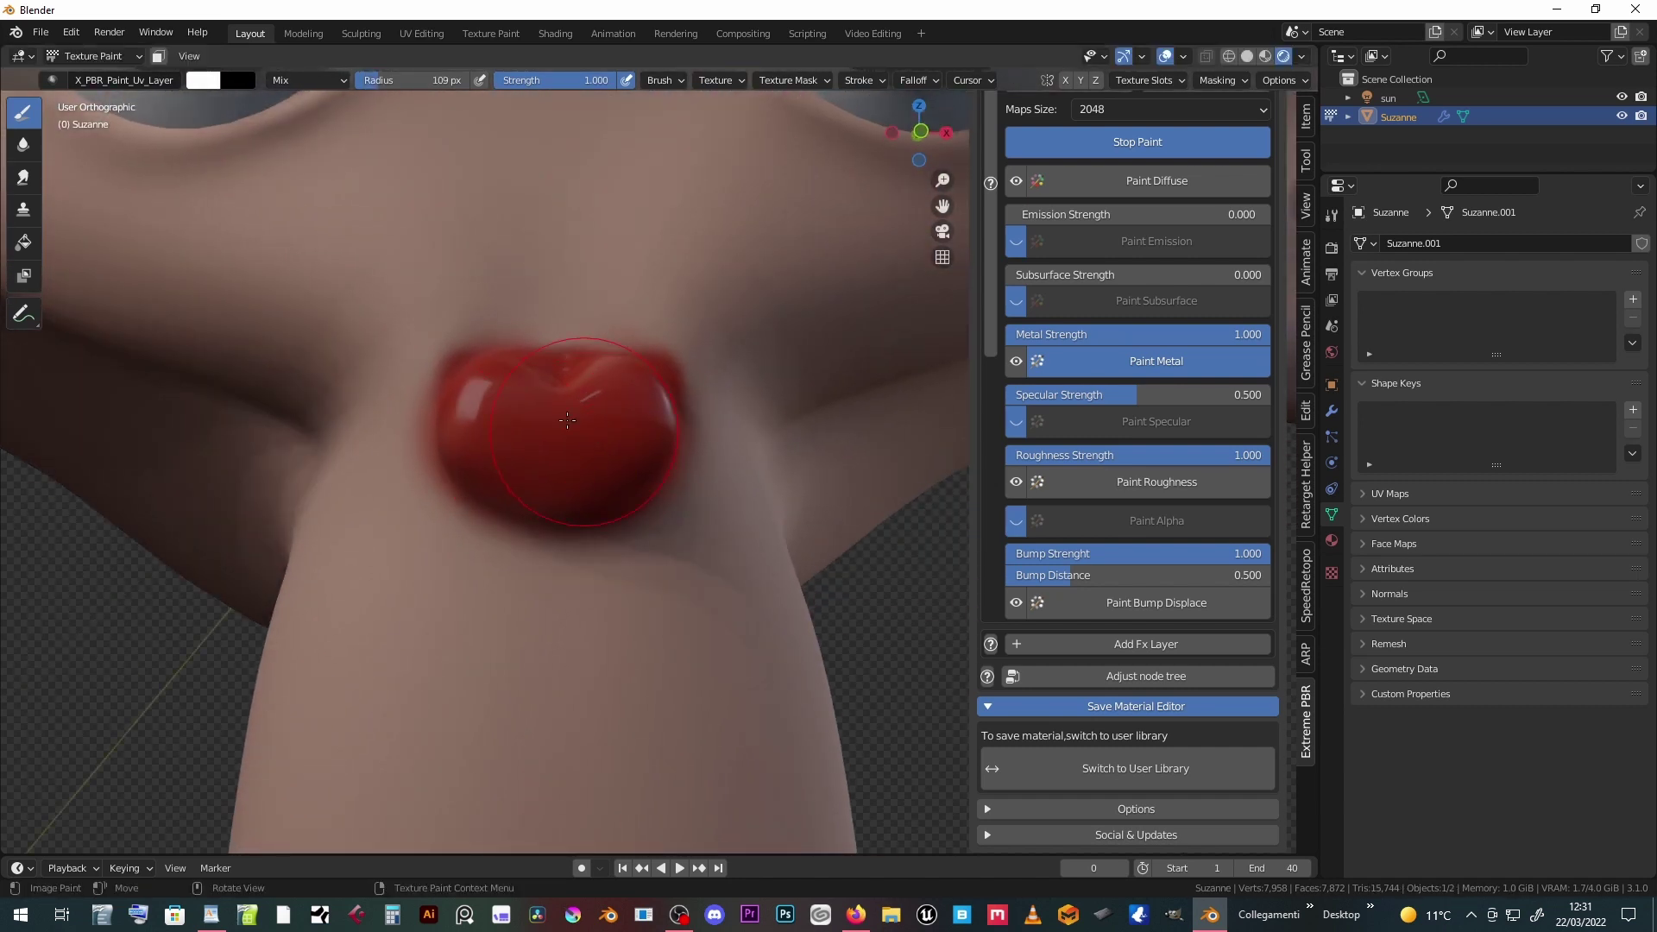
left_click_drag(533, 411, 486, 389)
mouse_move(485, 389)
middle_mouse_down()
mouse_move(578, 414)
mouse_move(594, 549)
middle_mouse_up()
scroll(579, 414, "down", 5)
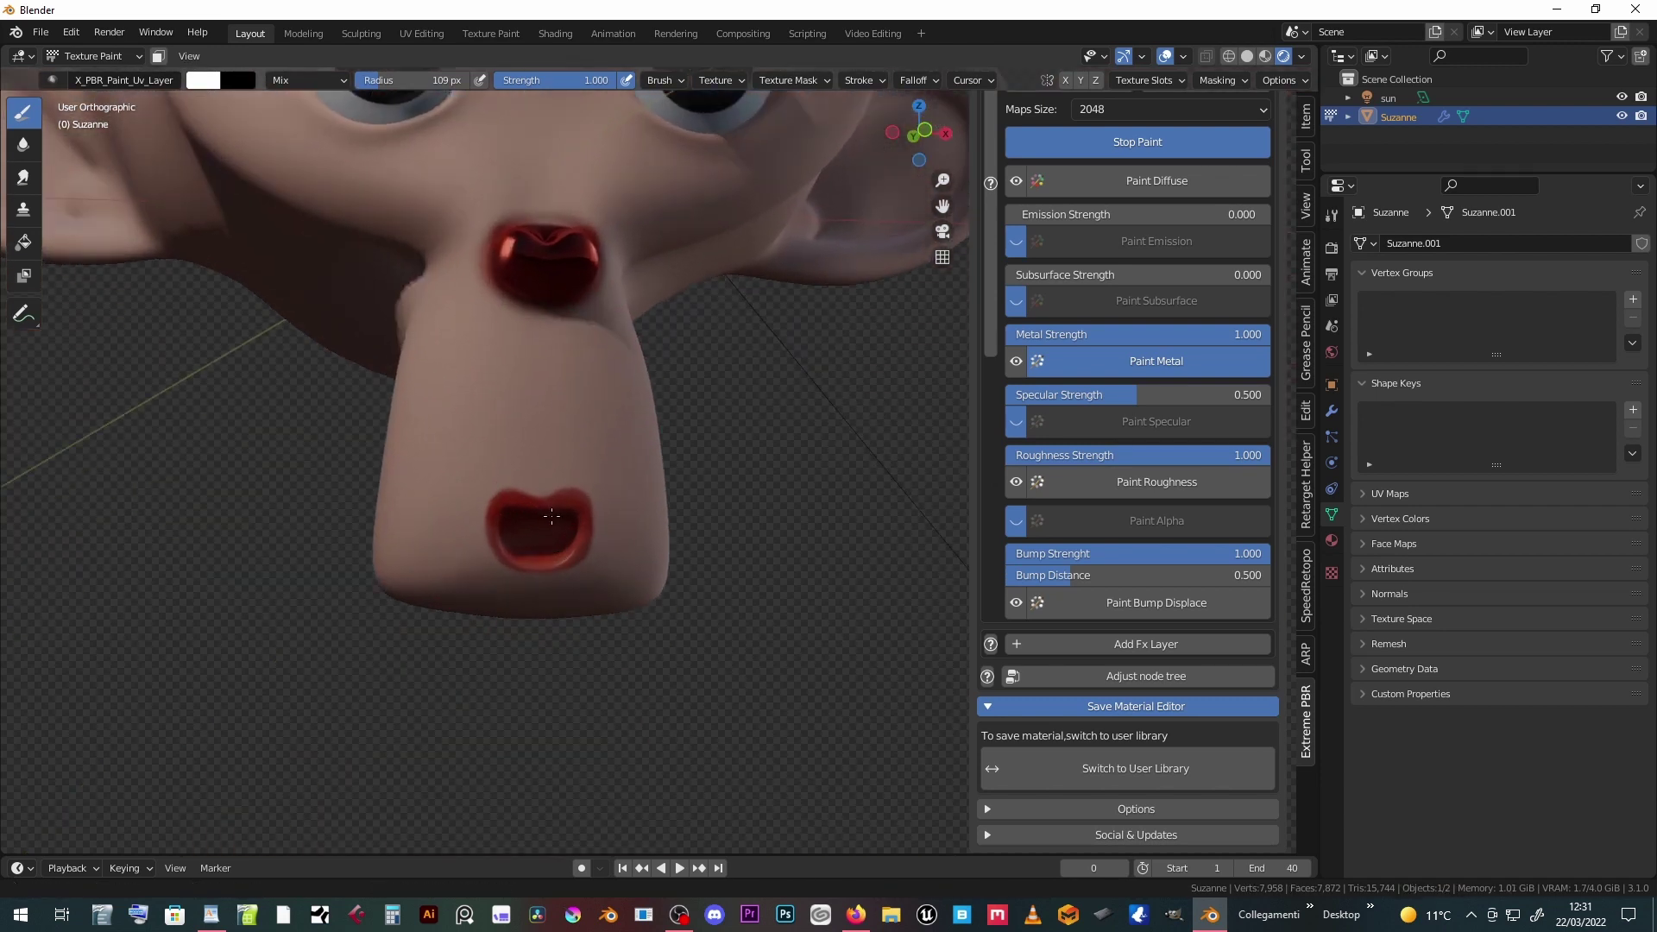
scroll(556, 489, "up", 7)
mouse_move(574, 296)
left_mouse_down()
mouse_move(438, 516)
mouse_move(549, 416)
left_mouse_up()
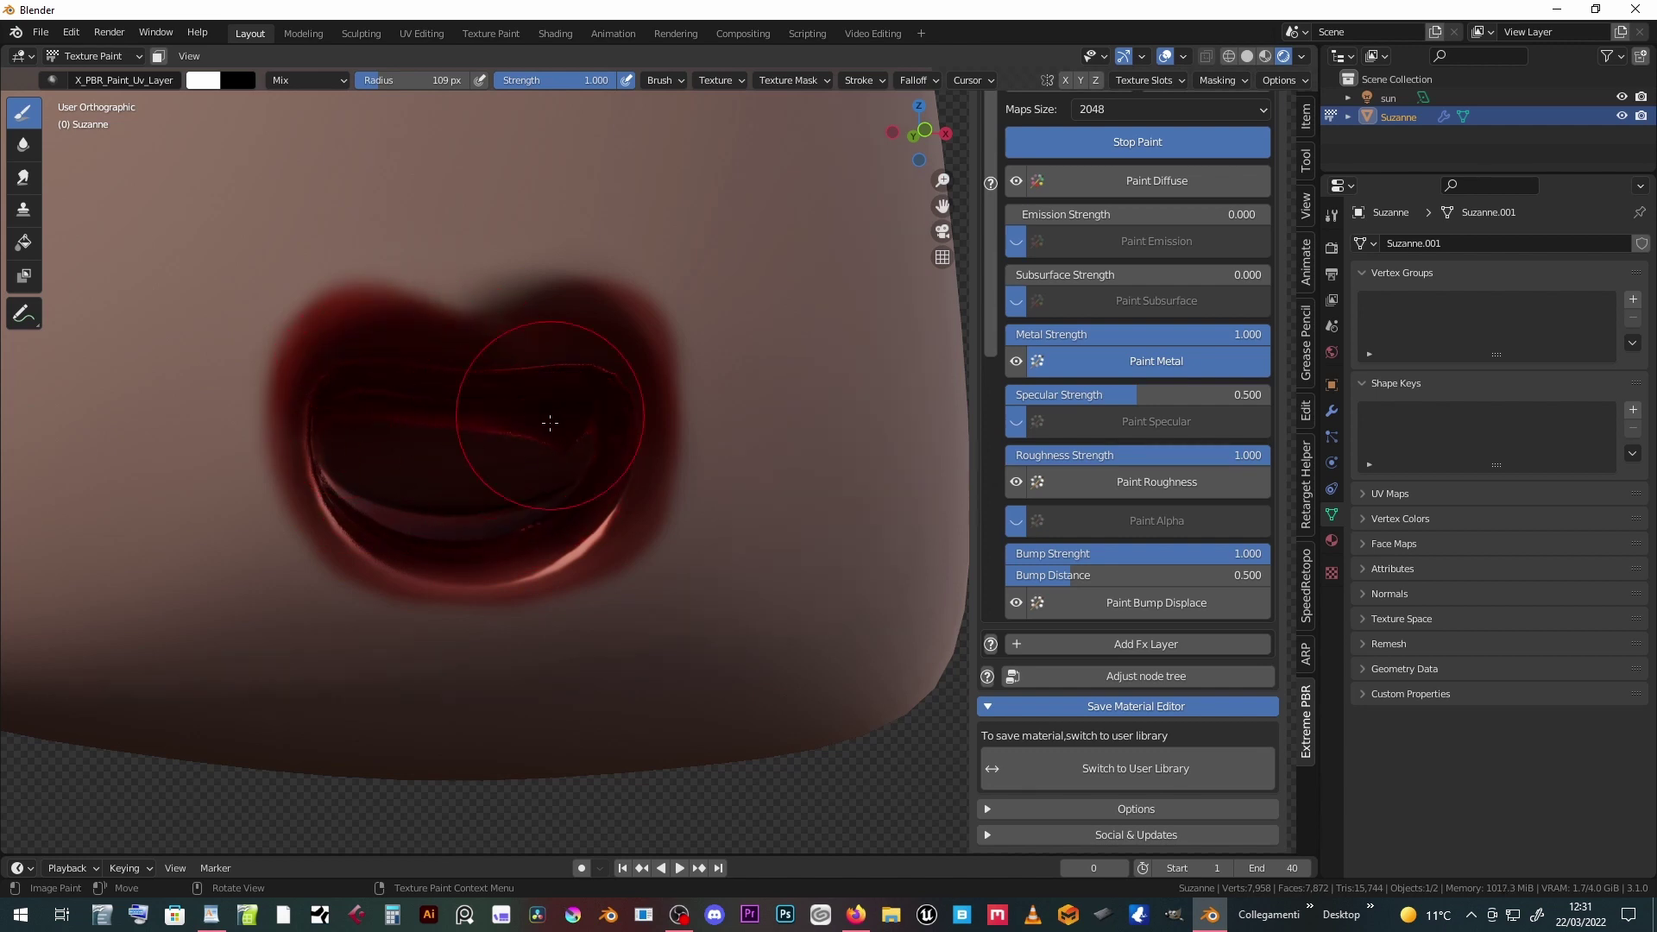
middle_click_drag(549, 416, 333, 468)
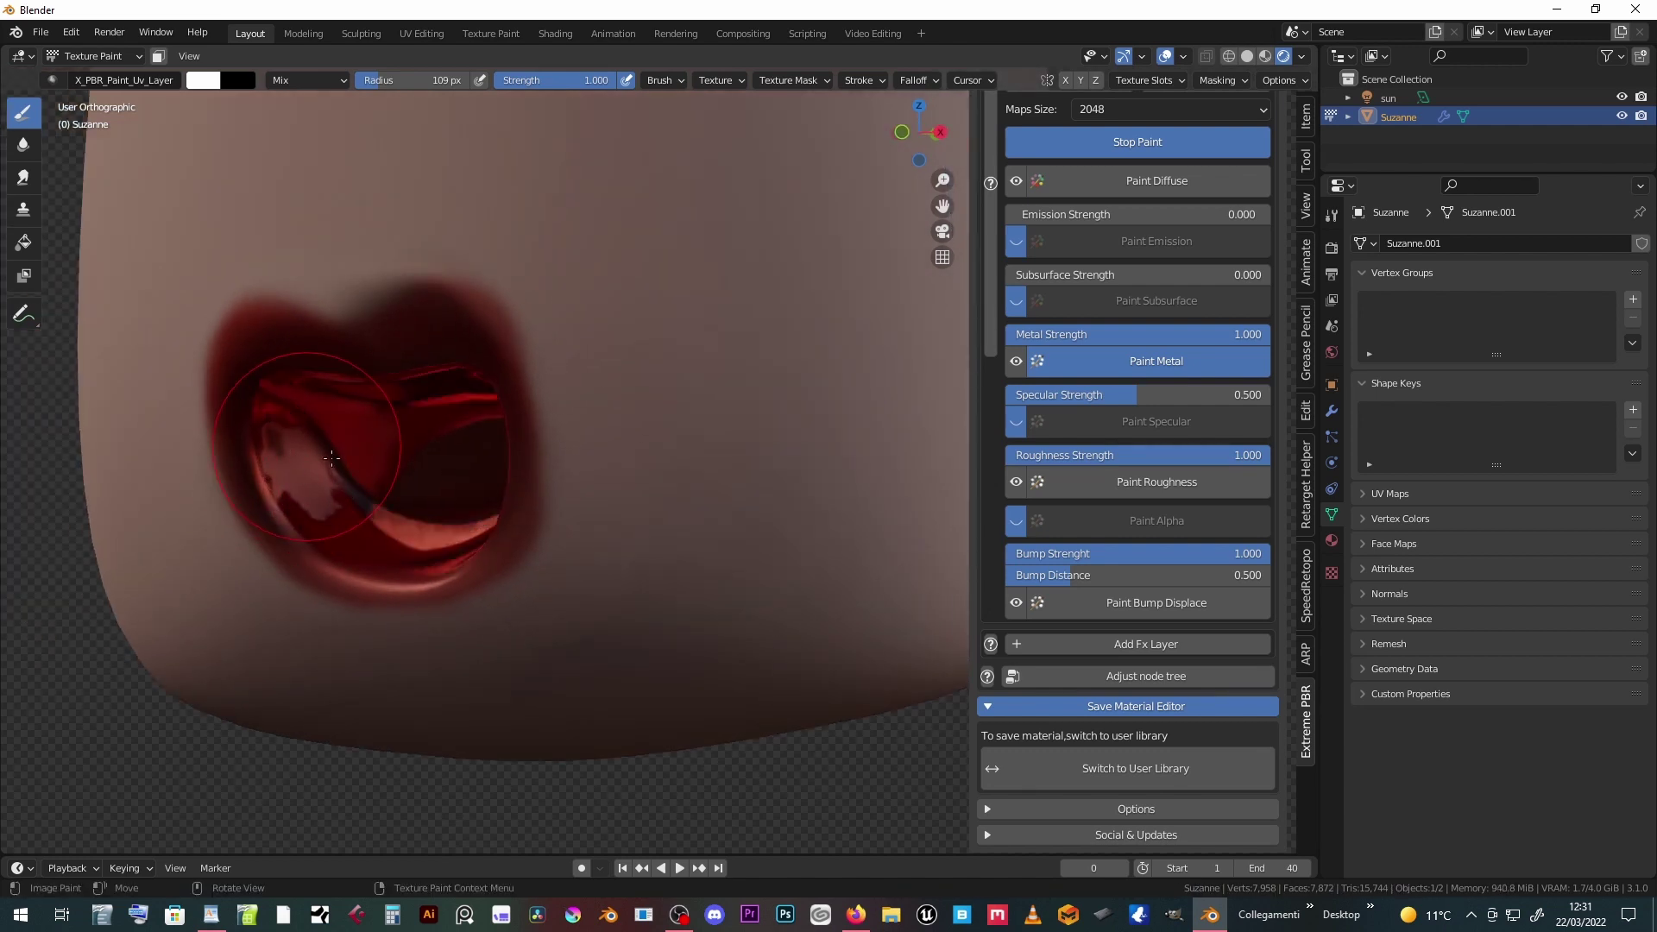
scroll(480, 425, "down", 3)
scroll(517, 427, "down", 3)
mouse_move(518, 428)
middle_mouse_down()
mouse_move(556, 303)
mouse_move(554, 366)
mouse_move(518, 314)
middle_mouse_up()
- Enable emission painting, raise its strength, and fill the emission map with black
left_click(1088, 241)
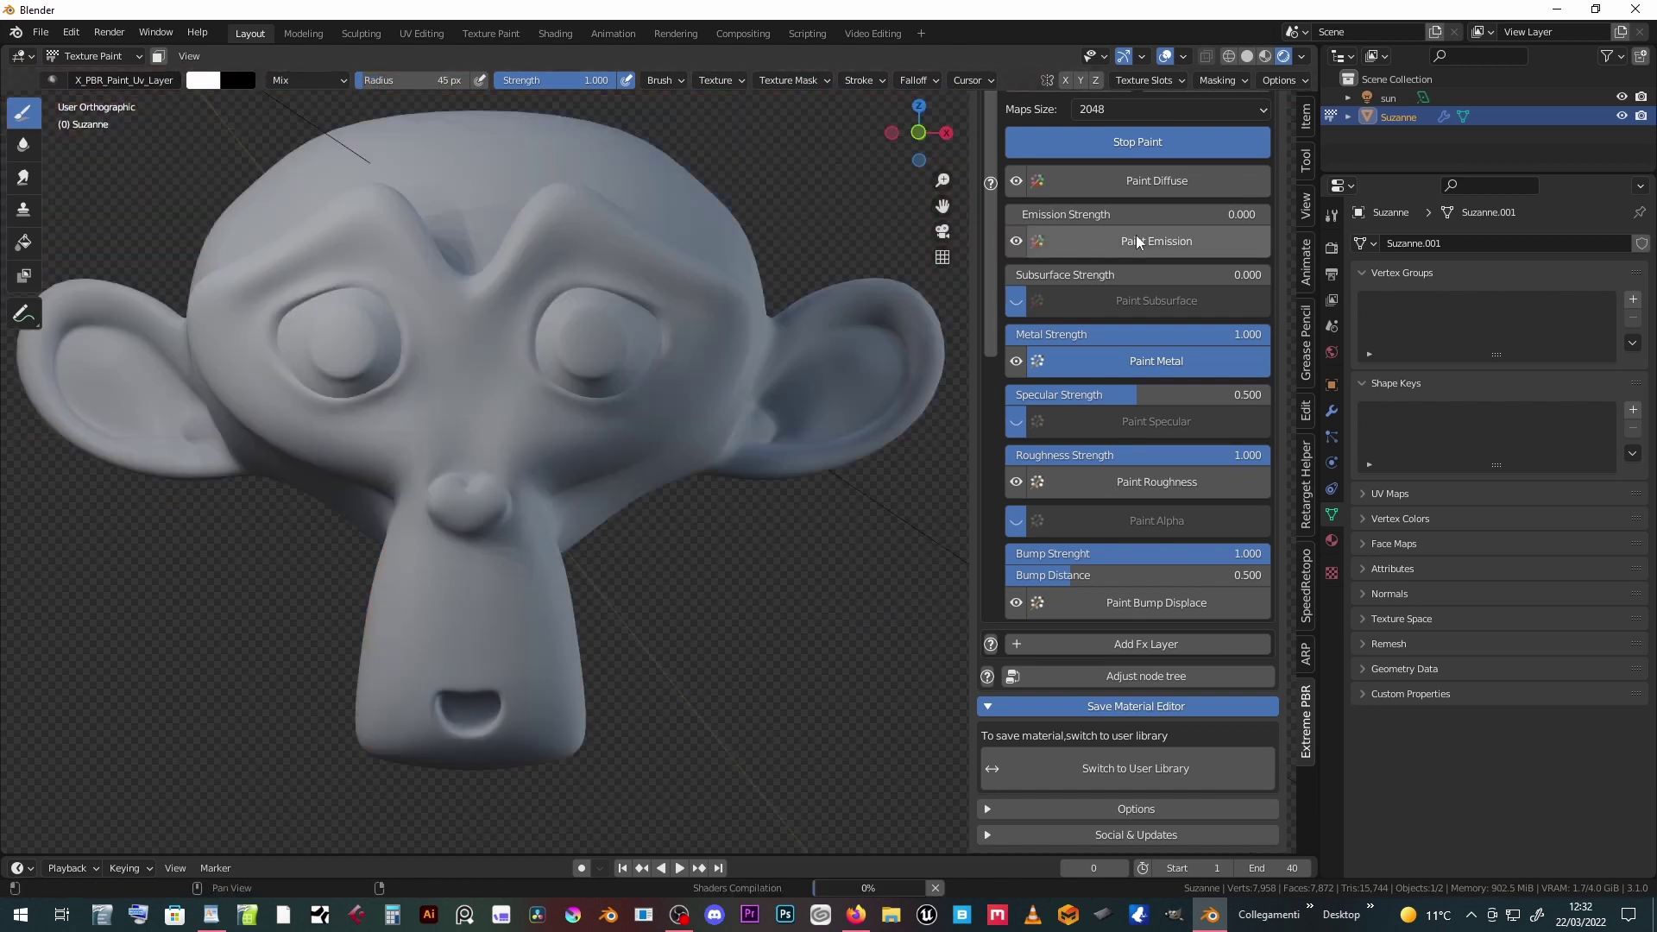
mouse_move(1137, 214)
mouse_move(1264, 214)
left_mouse_down()
mouse_move(1293, 210)
mouse_move(1166, 252)
left_mouse_up()
left_click(1165, 247)
left_click(1149, 316)
scroll(1149, 317, "down", 10)
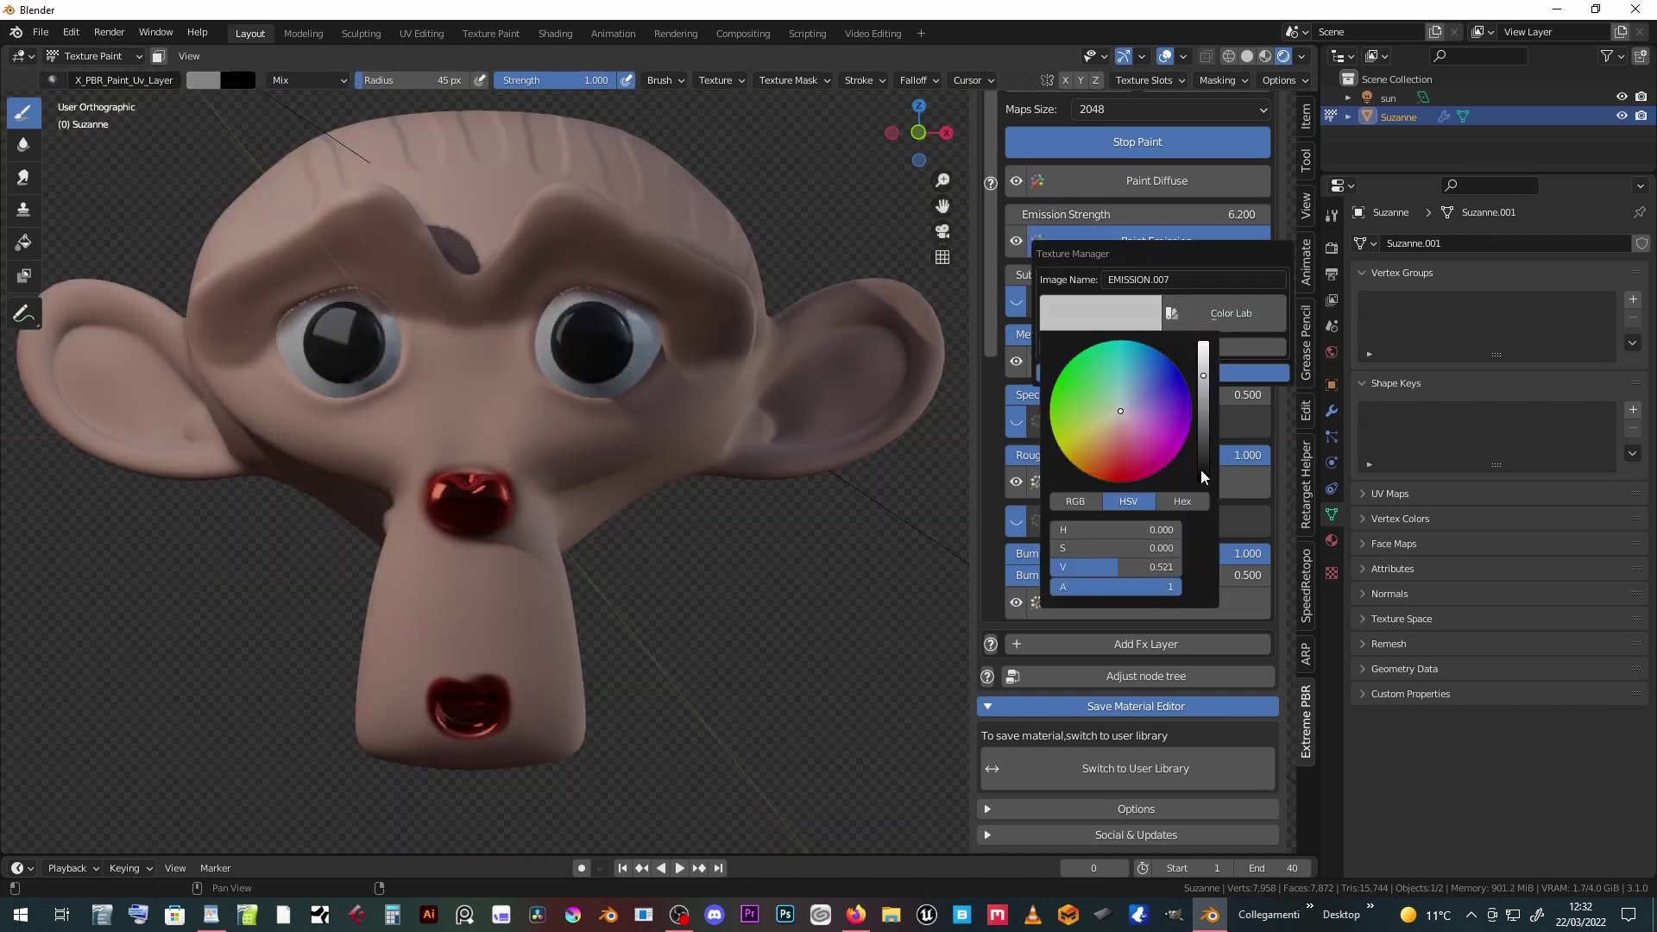
left_click(1174, 372)
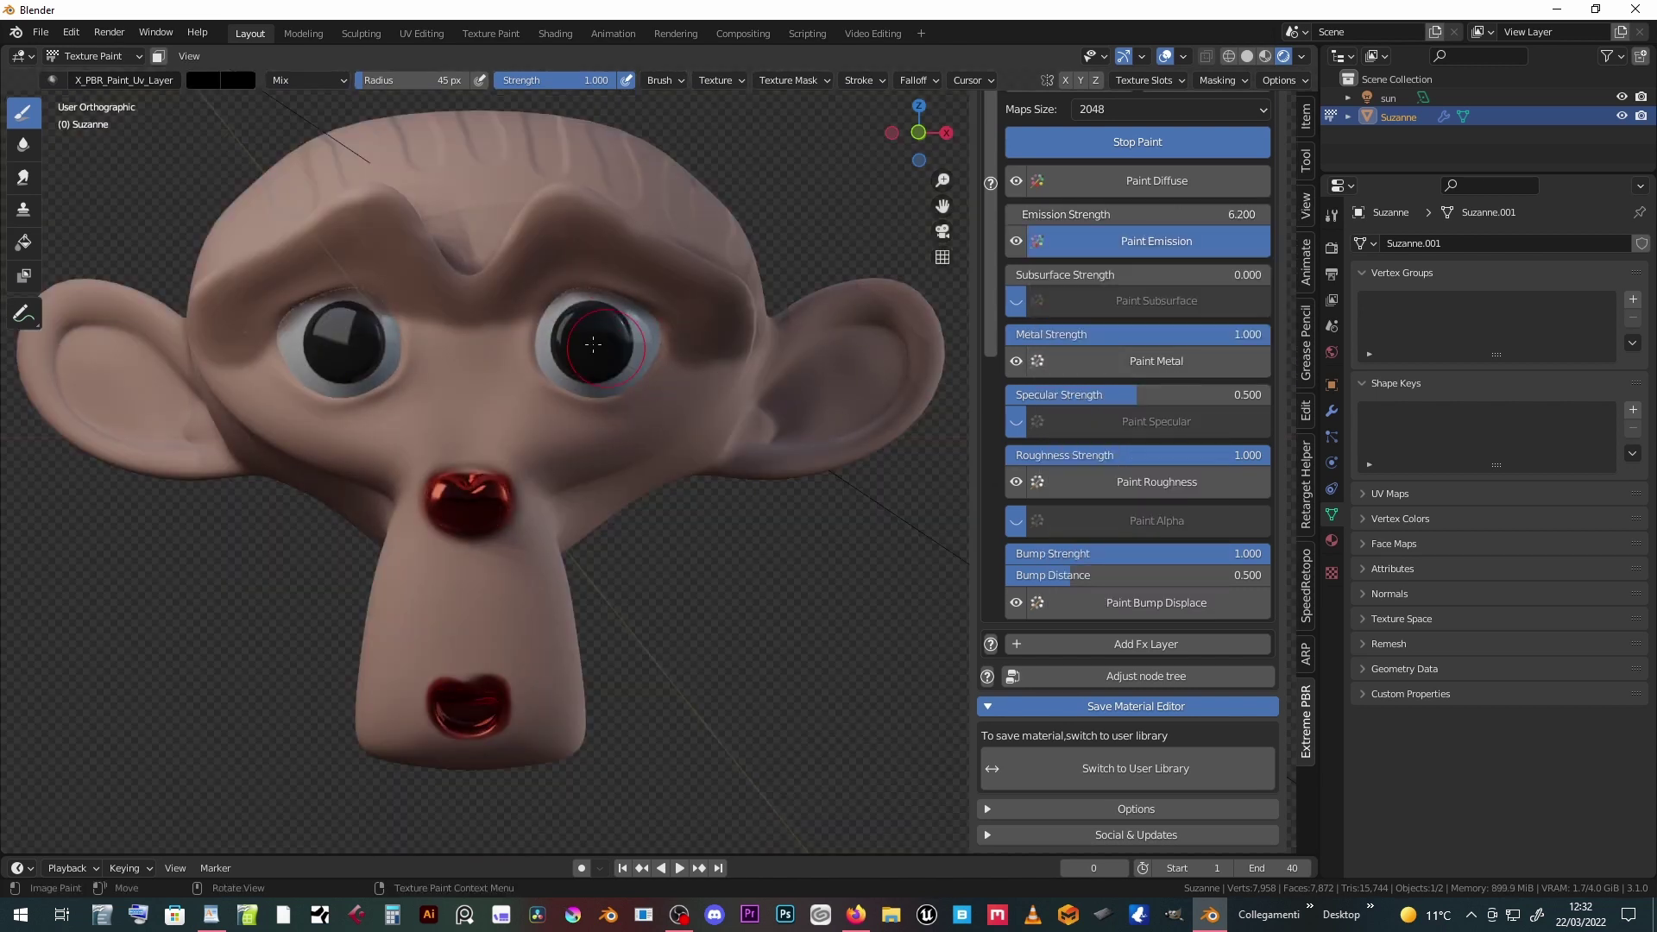
scroll(282, 215, "up", 2)
- Choose a bright red brush colour and a smaller brush size
left_click(200, 83)
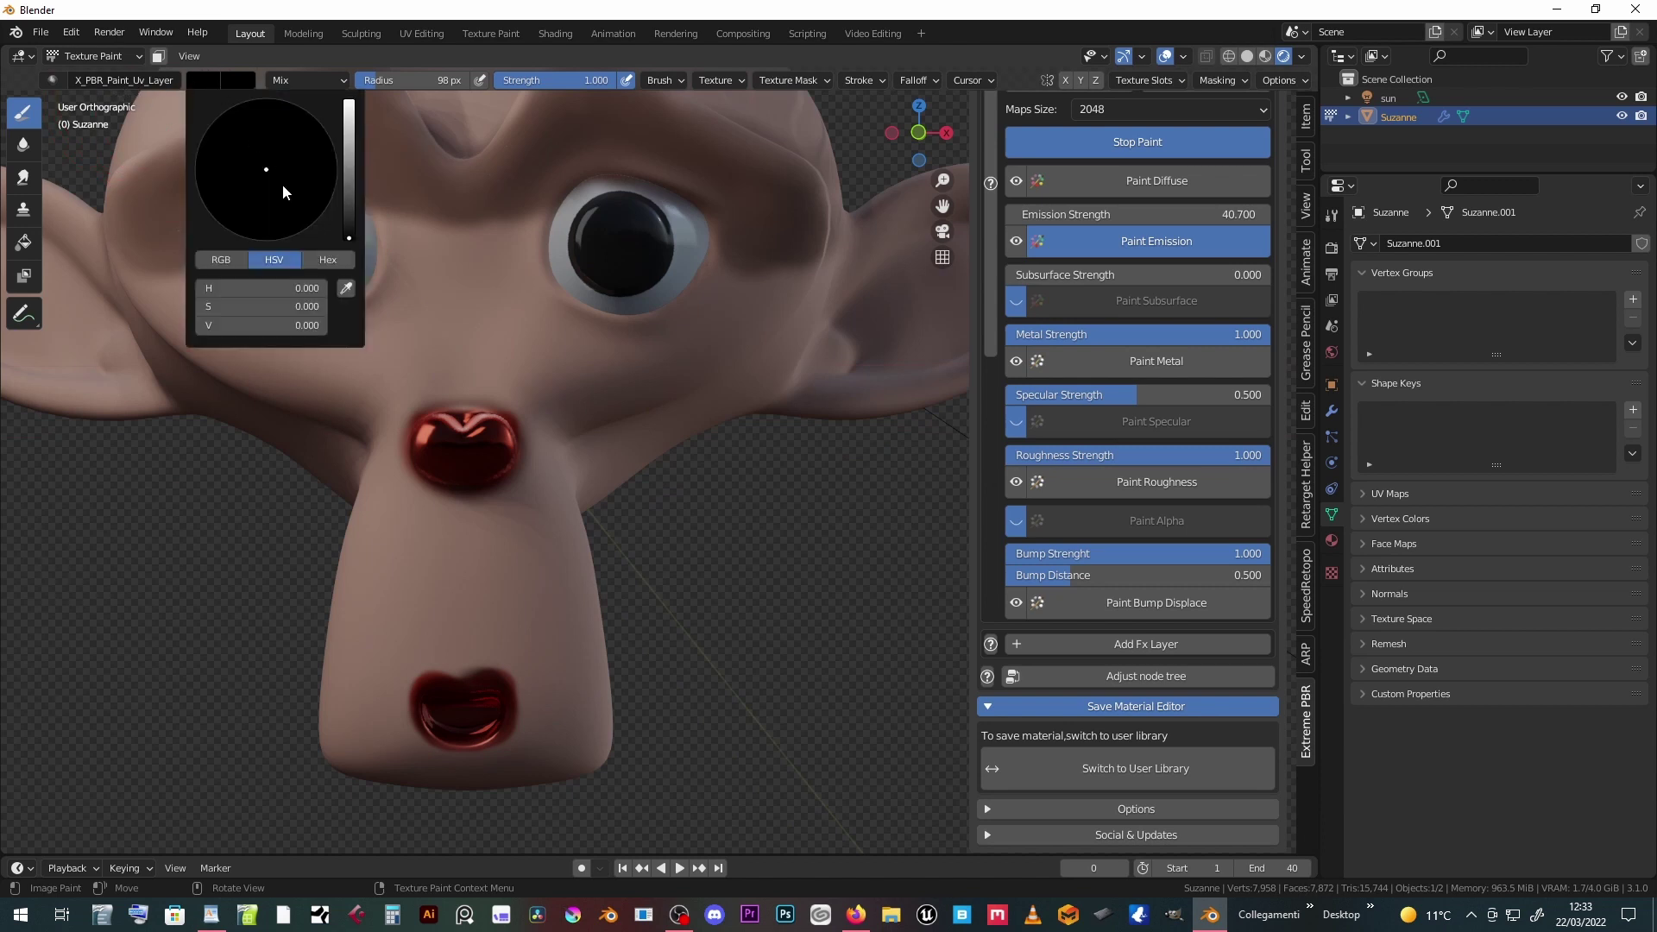
left_click_drag(349, 181, 351, 134)
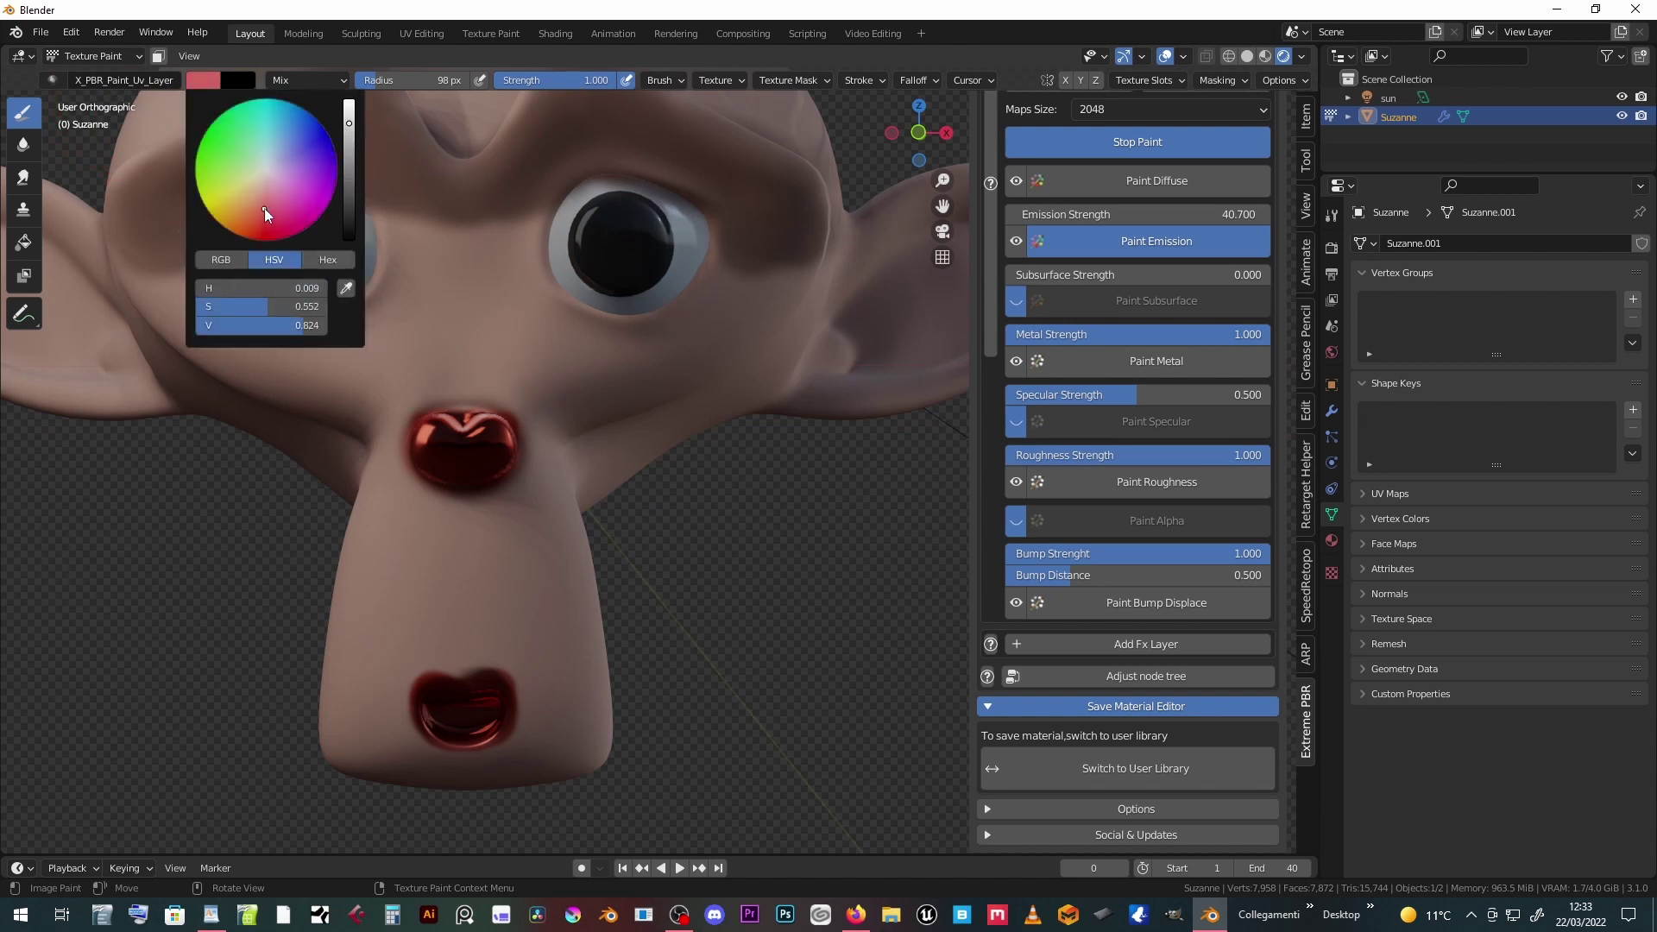
left_click_drag(263, 212, 258, 220)
scroll(462, 466, "up", 4)
key("f")
left_click(414, 388)
- Paint a glowing emission patch over Suzanne's nose from several angles, ending in front view
mouse_move(376, 378)
left_mouse_down()
mouse_move(521, 452)
mouse_move(381, 452)
mouse_move(380, 406)
mouse_move(476, 413)
left_mouse_up()
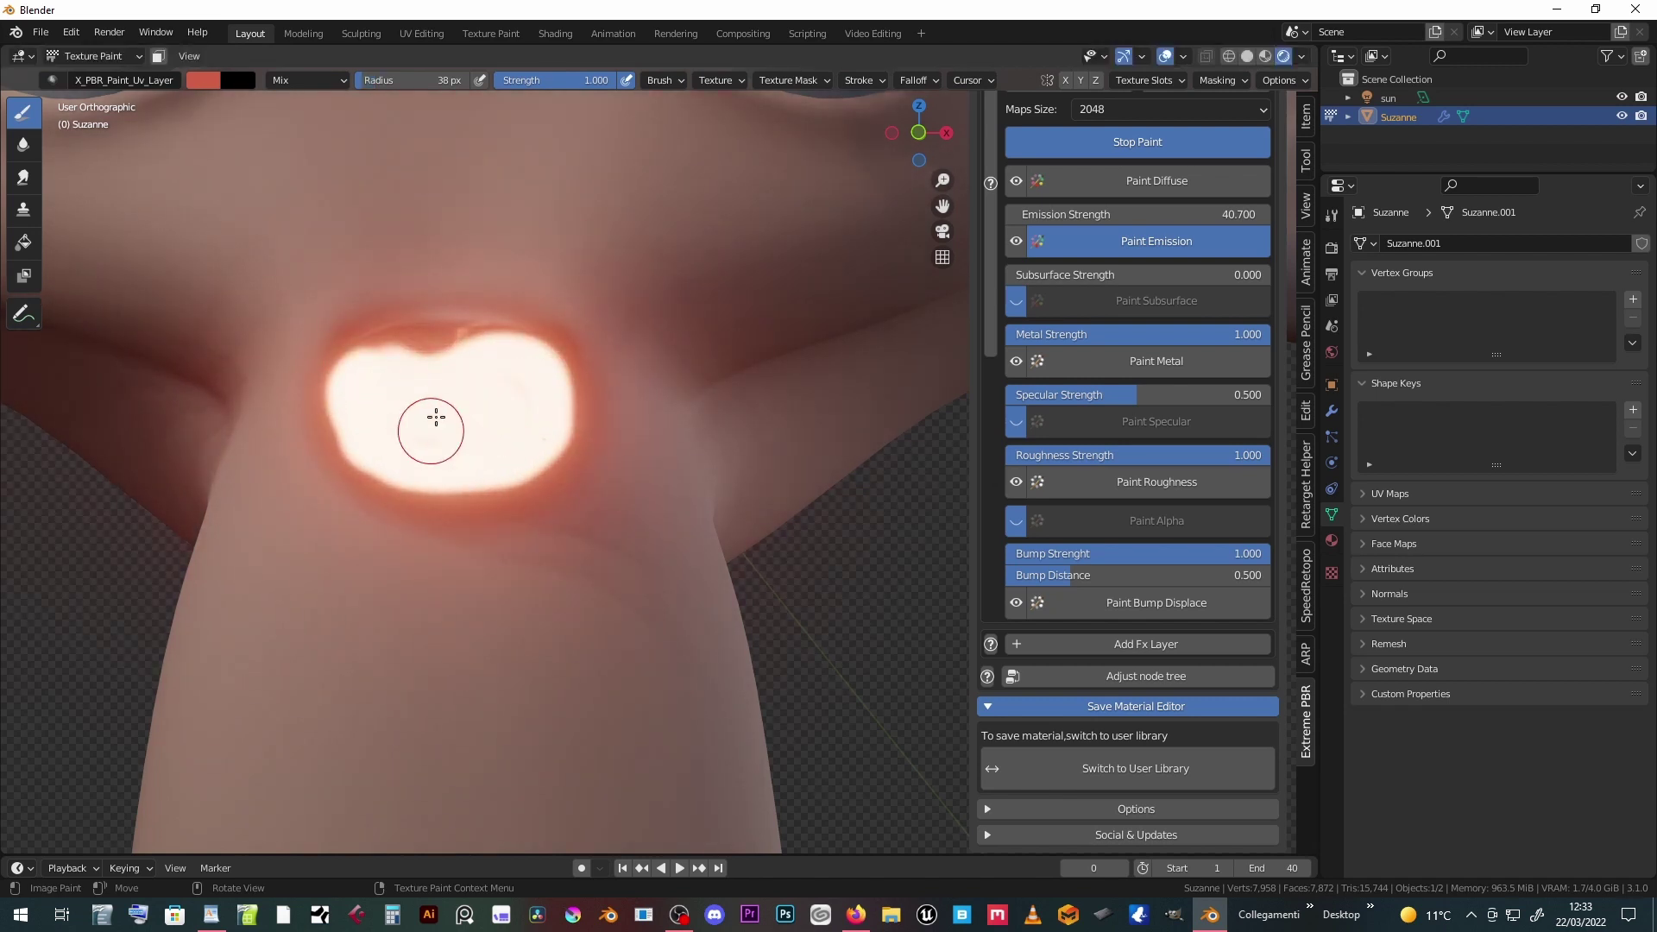
middle_click_drag(452, 413, 458, 421)
middle_click_drag(370, 370, 330, 403)
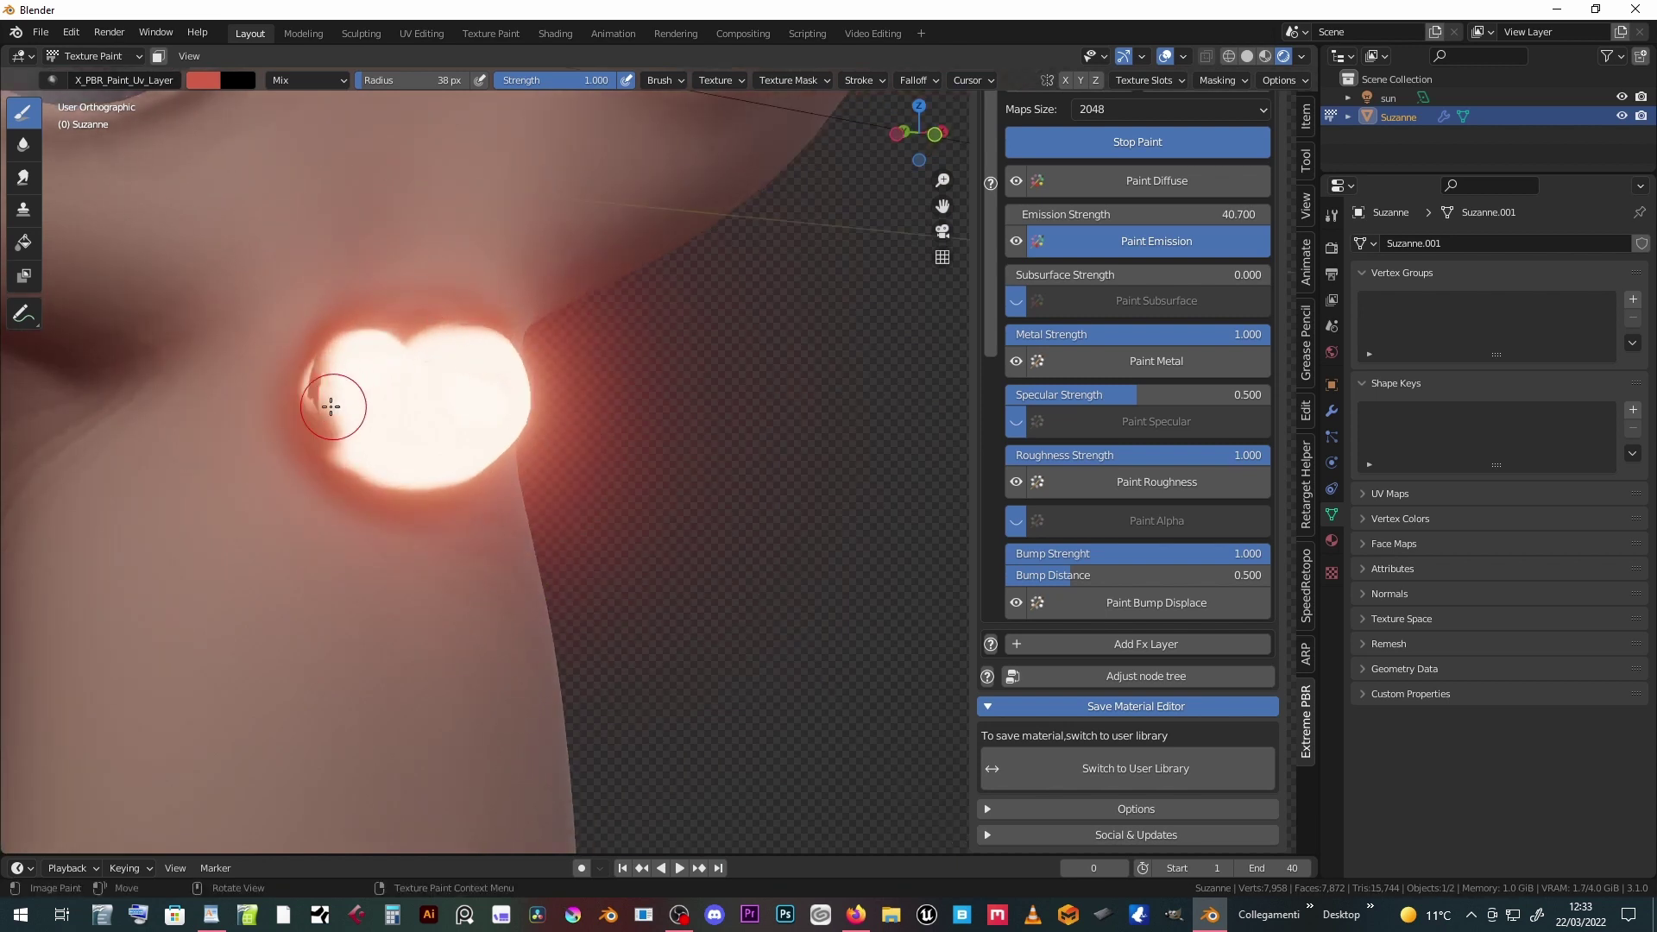
left_click_drag(330, 403, 327, 410)
middle_click_drag(333, 423, 351, 359)
left_click_drag(351, 359, 406, 307)
middle_click_drag(406, 307, 344, 297)
left_click_drag(344, 297, 525, 302)
mouse_move(523, 302)
middle_mouse_down()
mouse_move(555, 297)
mouse_move(536, 389)
middle_mouse_up()
mouse_move(537, 388)
left_mouse_down()
mouse_move(455, 426)
mouse_move(382, 423)
left_mouse_up()
middle_click_drag(382, 424, 480, 388)
left_click_drag(480, 389, 341, 406)
middle_click_drag(341, 406, 445, 444)
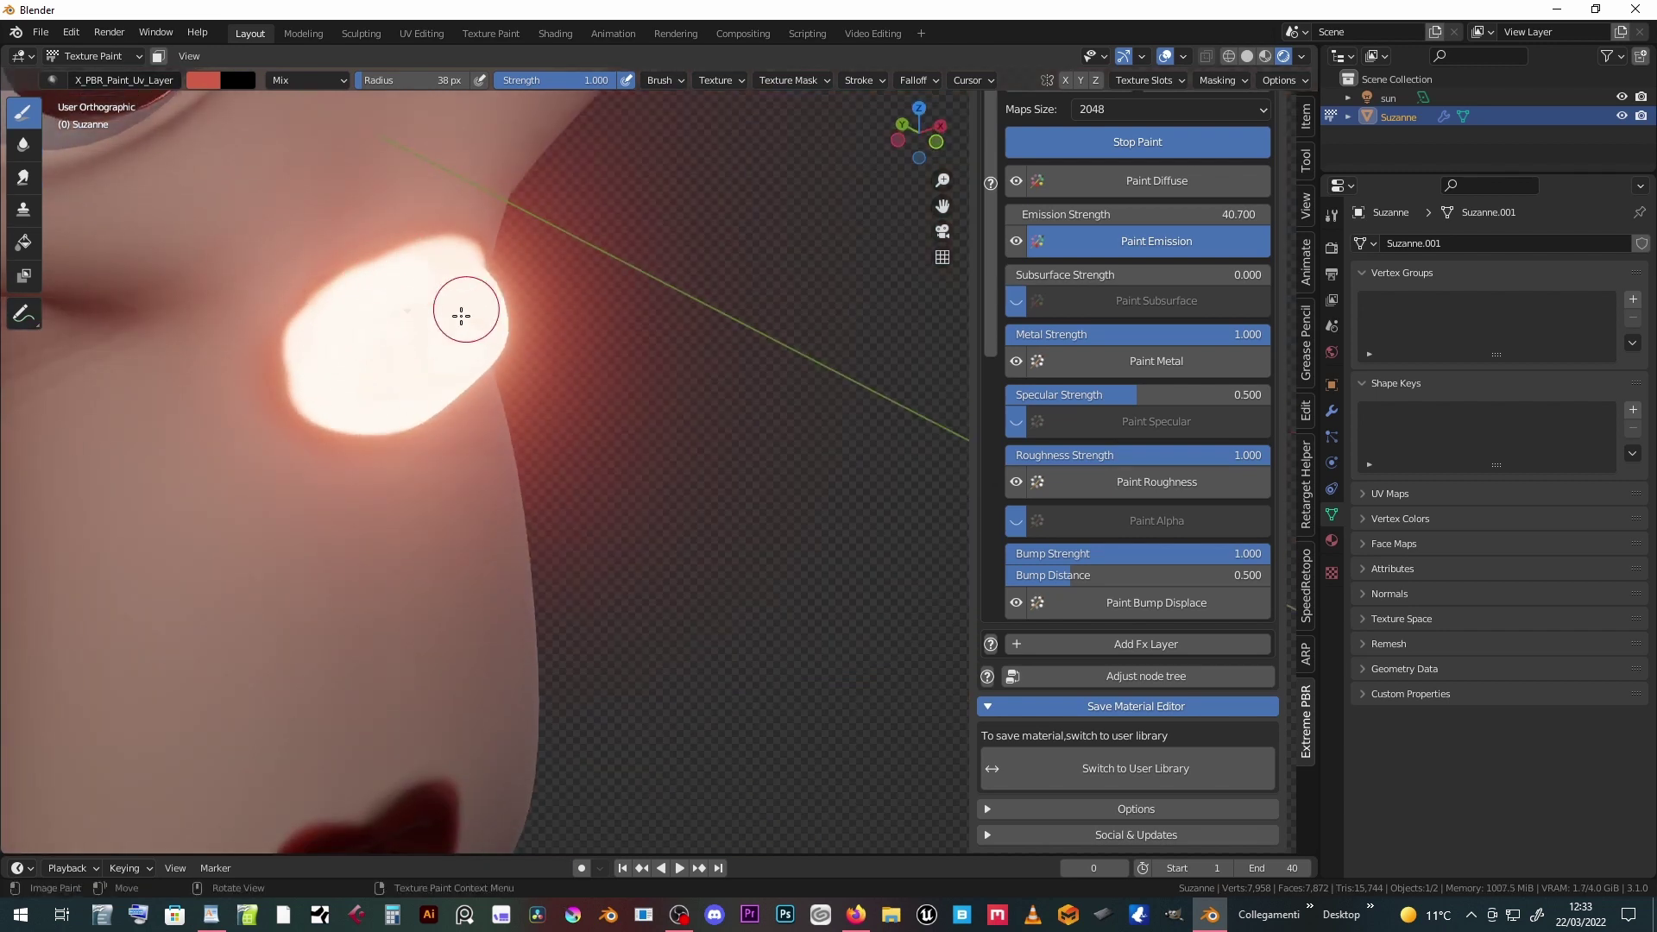
key("KP_1")
scroll(466, 324, "down", 2)
scroll(470, 318, "down", 2)
scroll(484, 324, "up", 1)
scroll(463, 252, "up", 4)
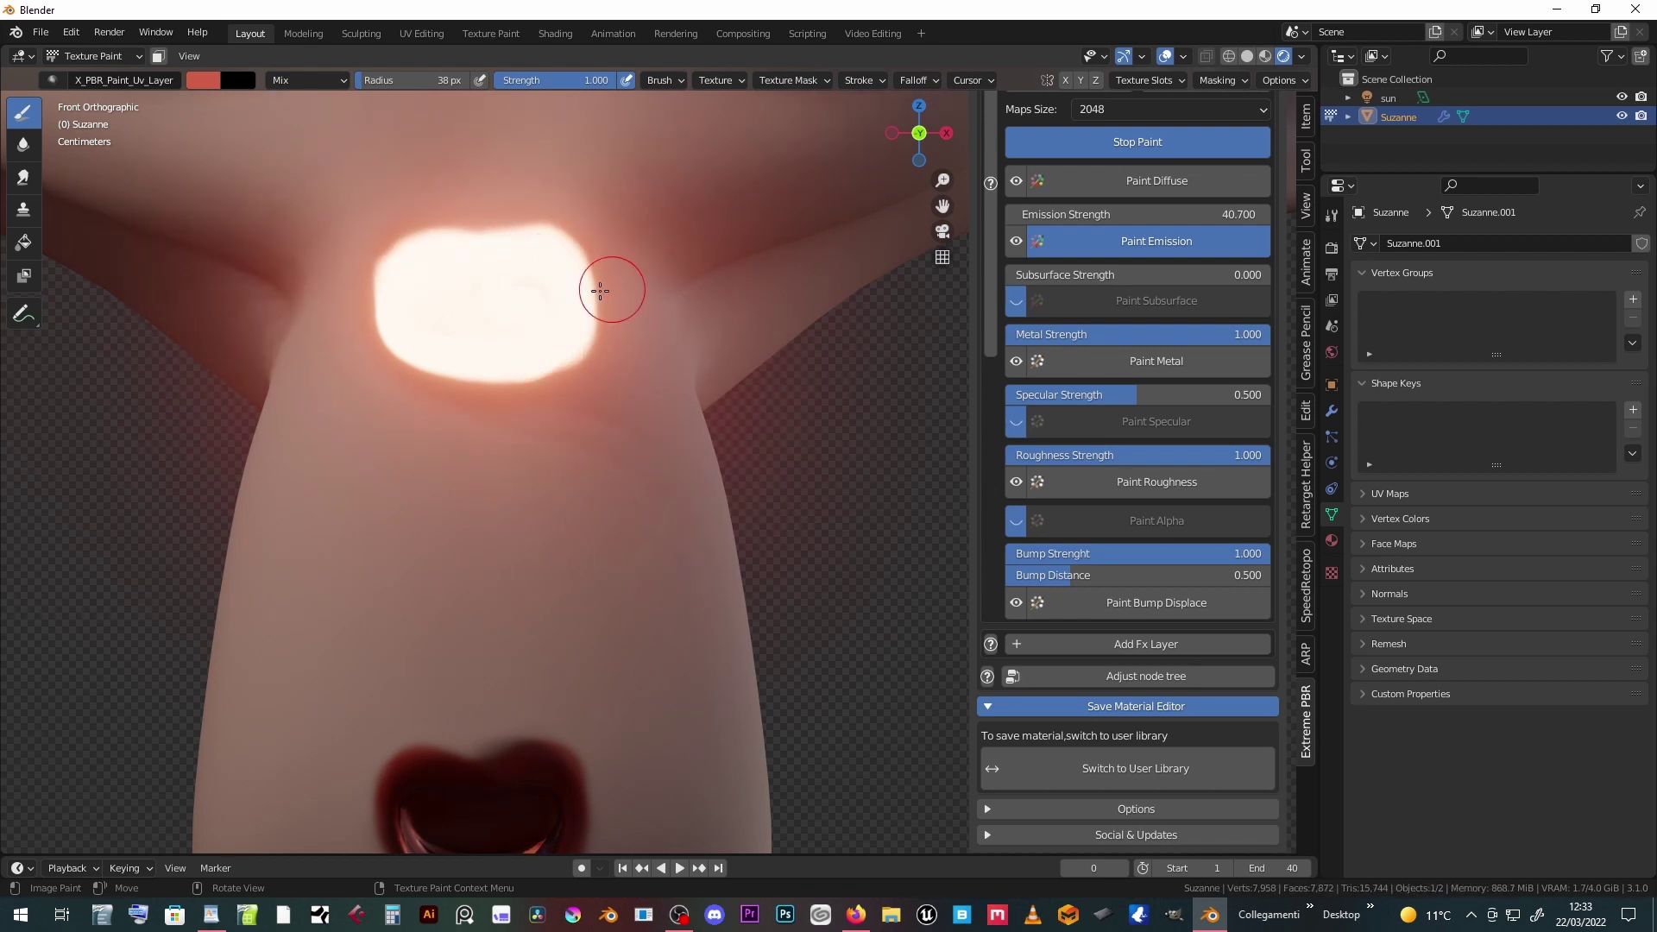
scroll(520, 307, "down", 3)
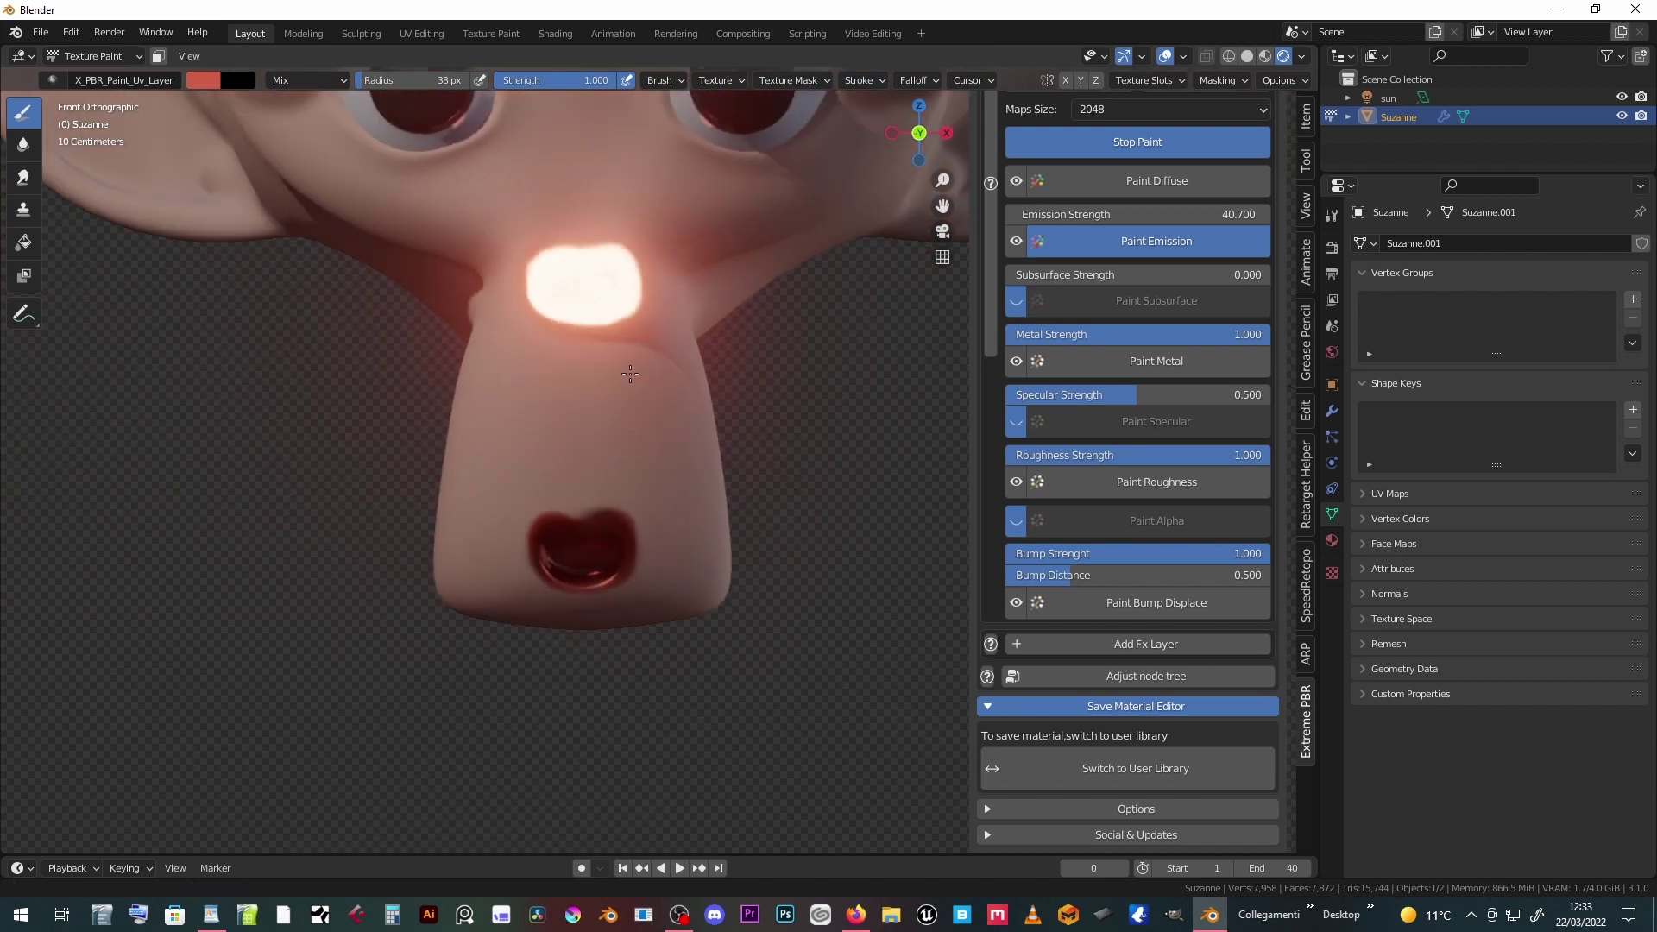
scroll(520, 308, "down", 2)
scroll(522, 307, "down", 1)
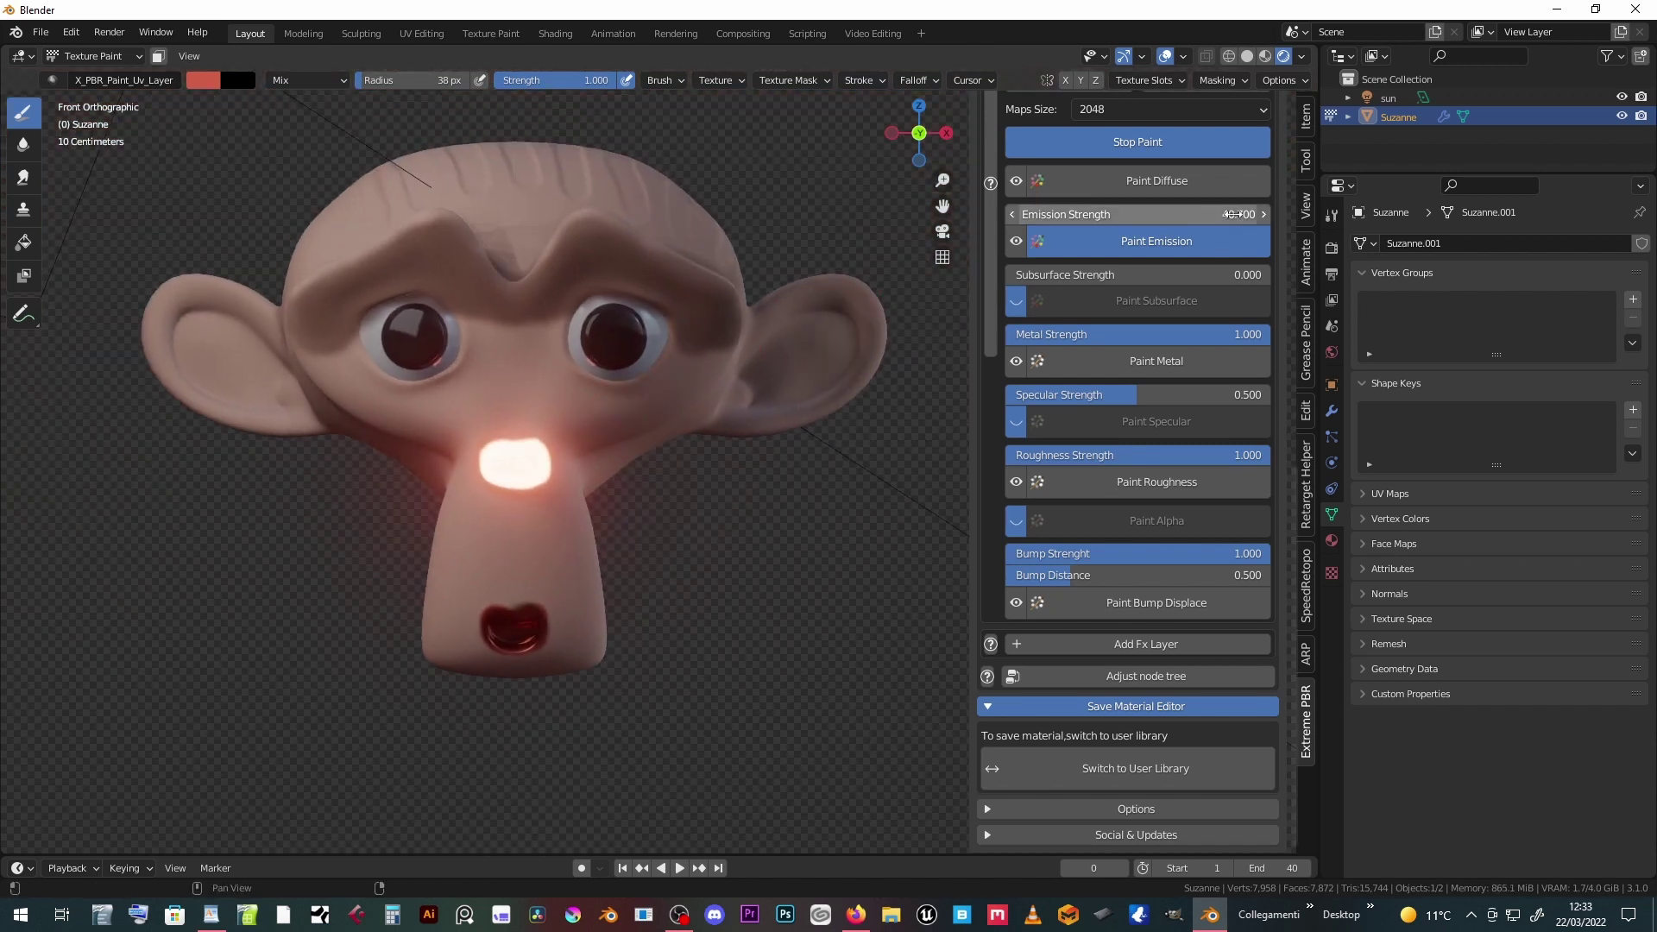
- Set Emission Strength back to 0 so the nose stays red
left_click(1057, 214)
type("0")
key("Return")
left_click_drag(1056, 214, 990, 225)
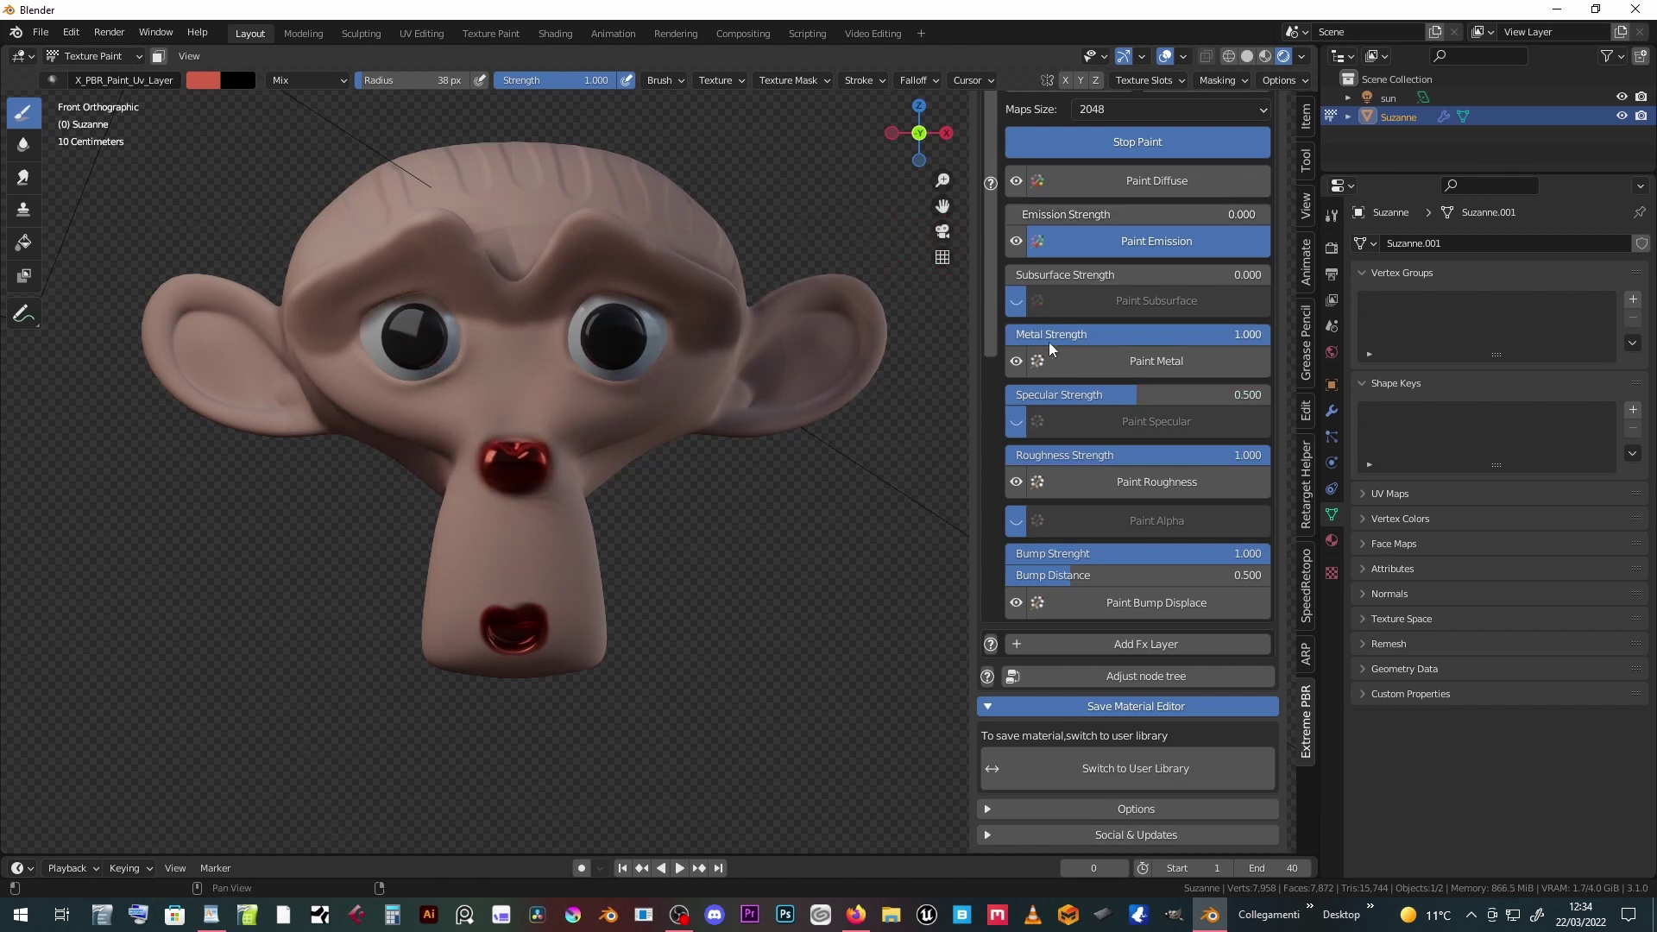
- Enable subsurface painting at strength 0.3 with a black-filled map, and confirm the metal map settings
left_click(1025, 300)
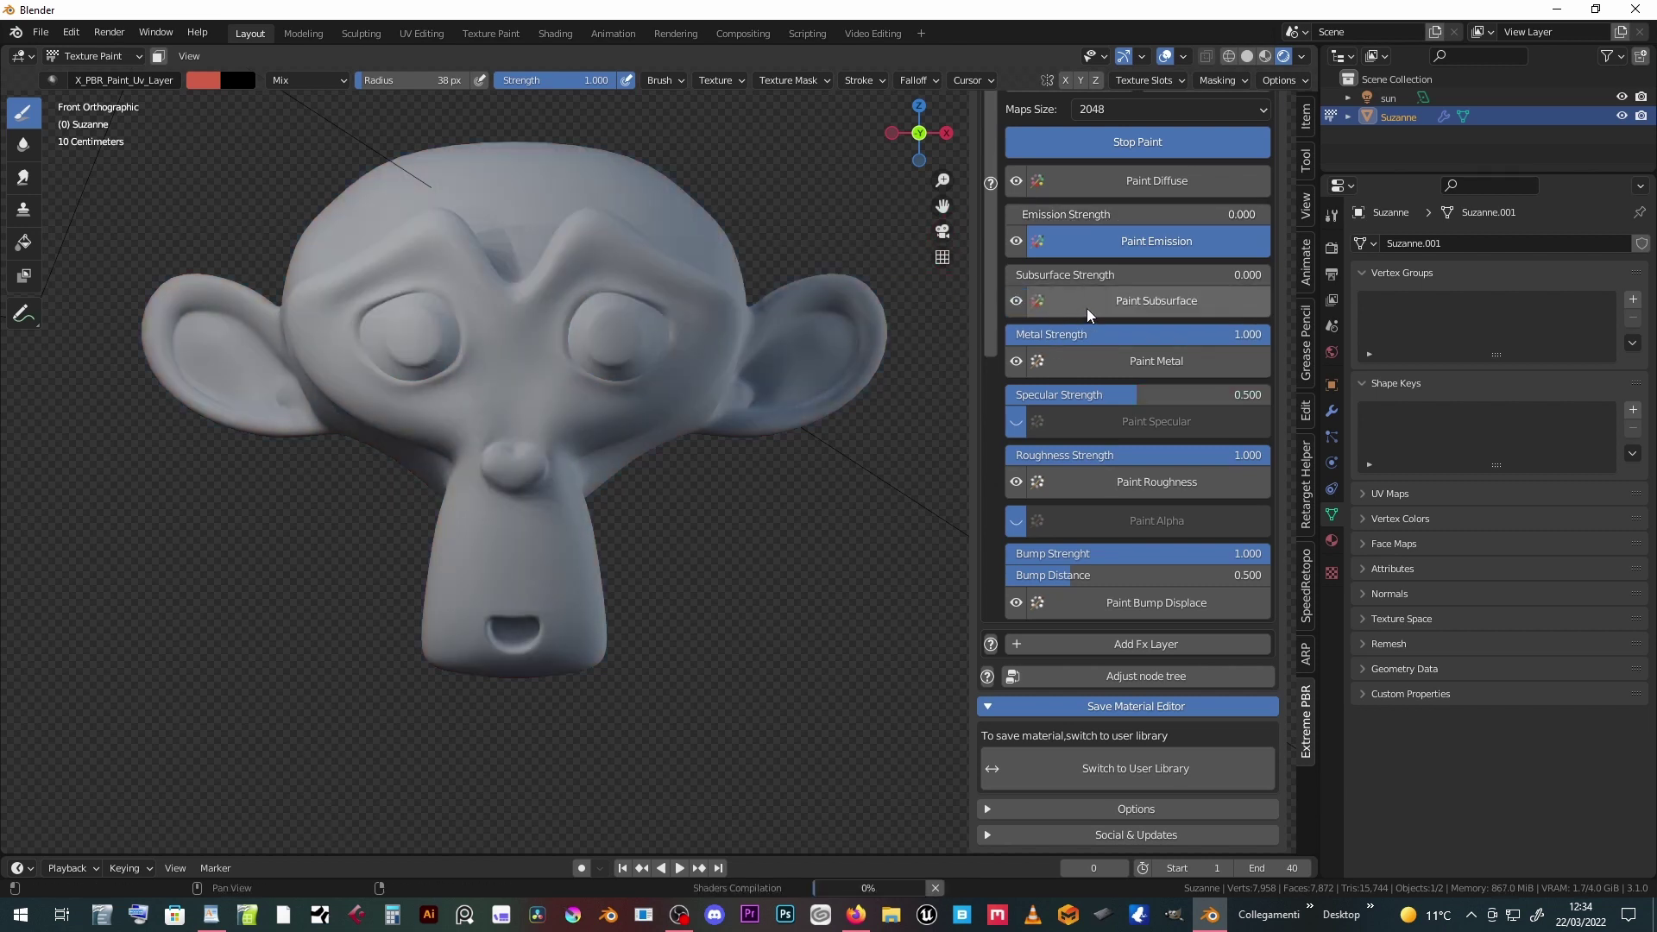
double_click(1223, 278)
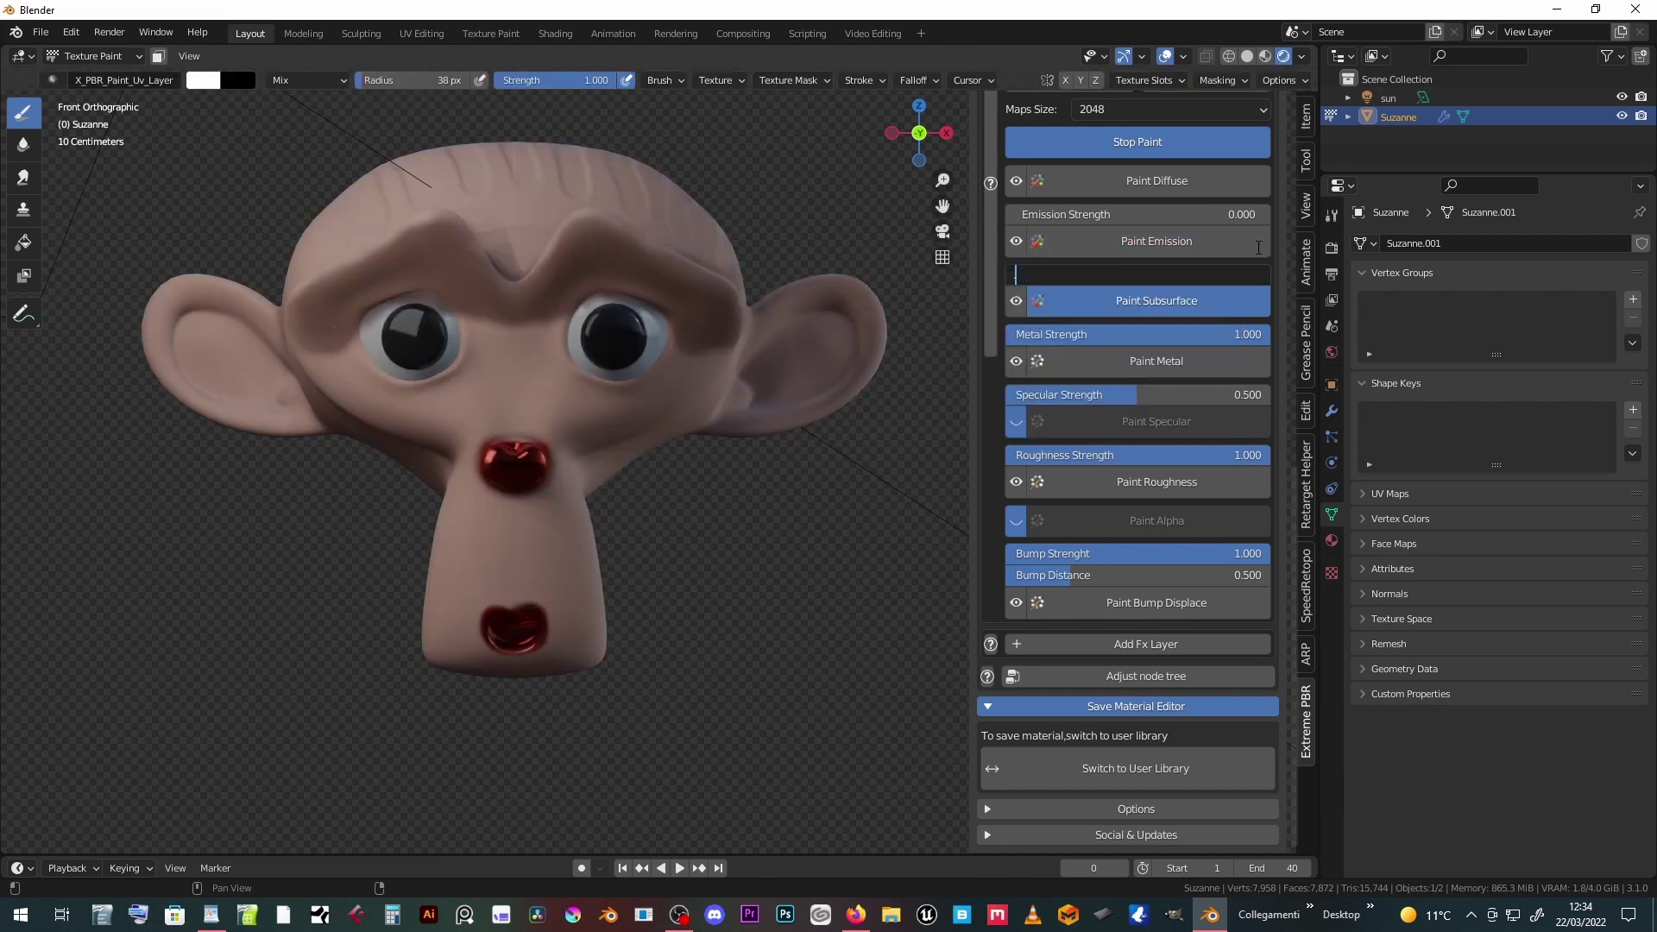
type("0.3")
key("Return")
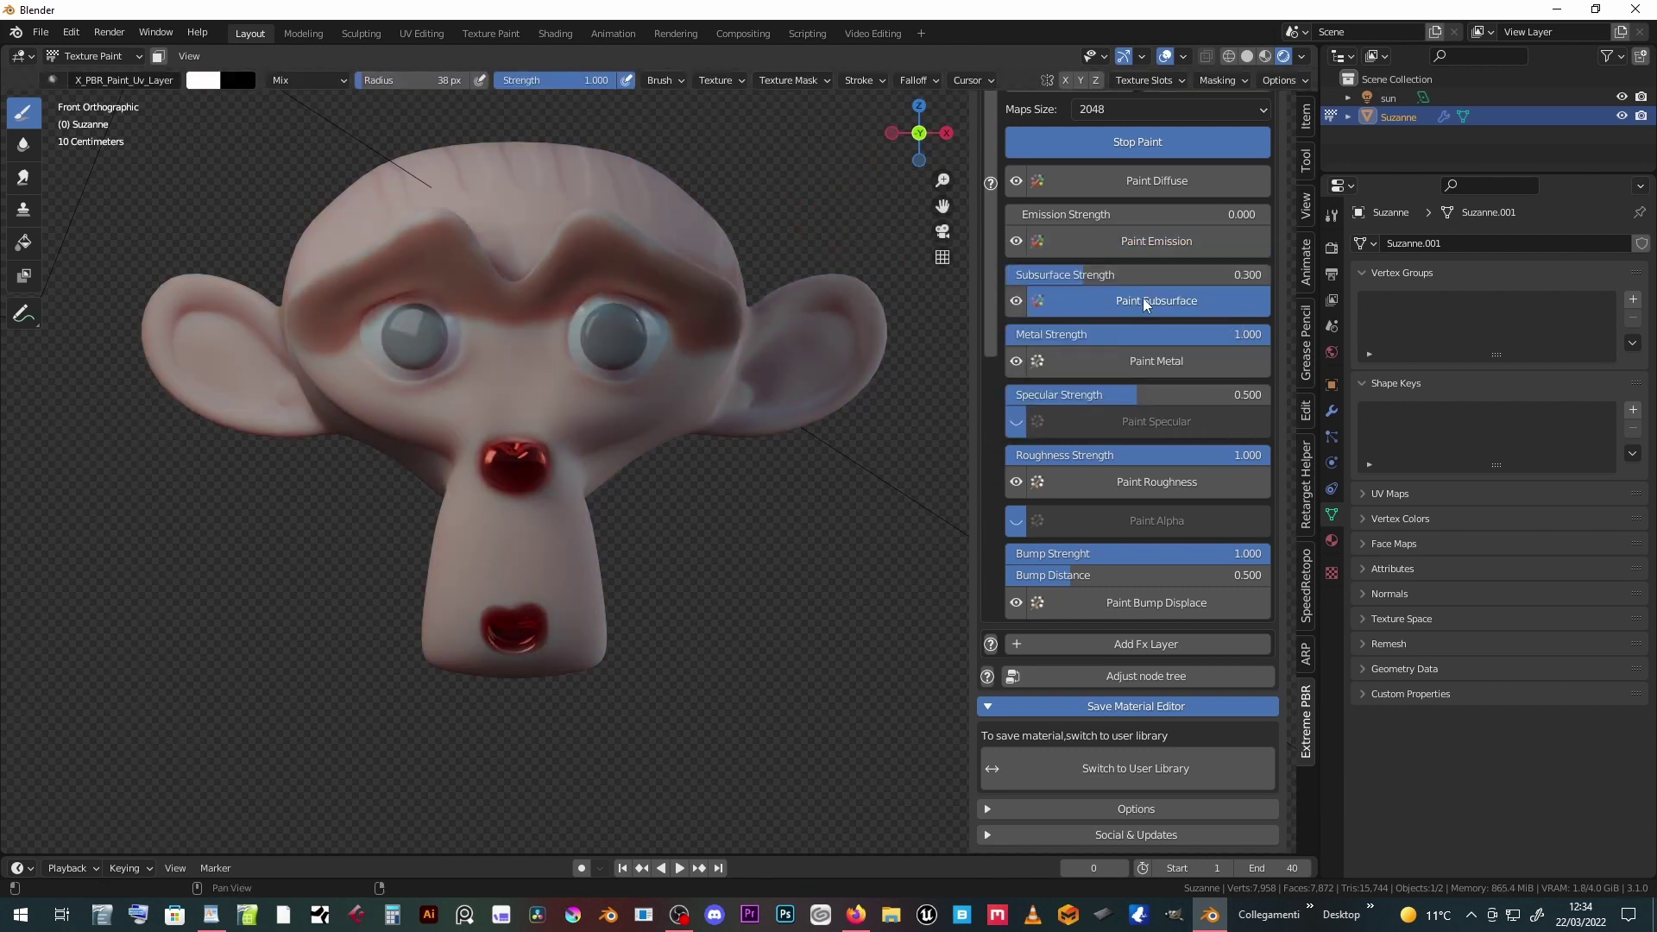
left_click(1144, 295)
left_click(1133, 367)
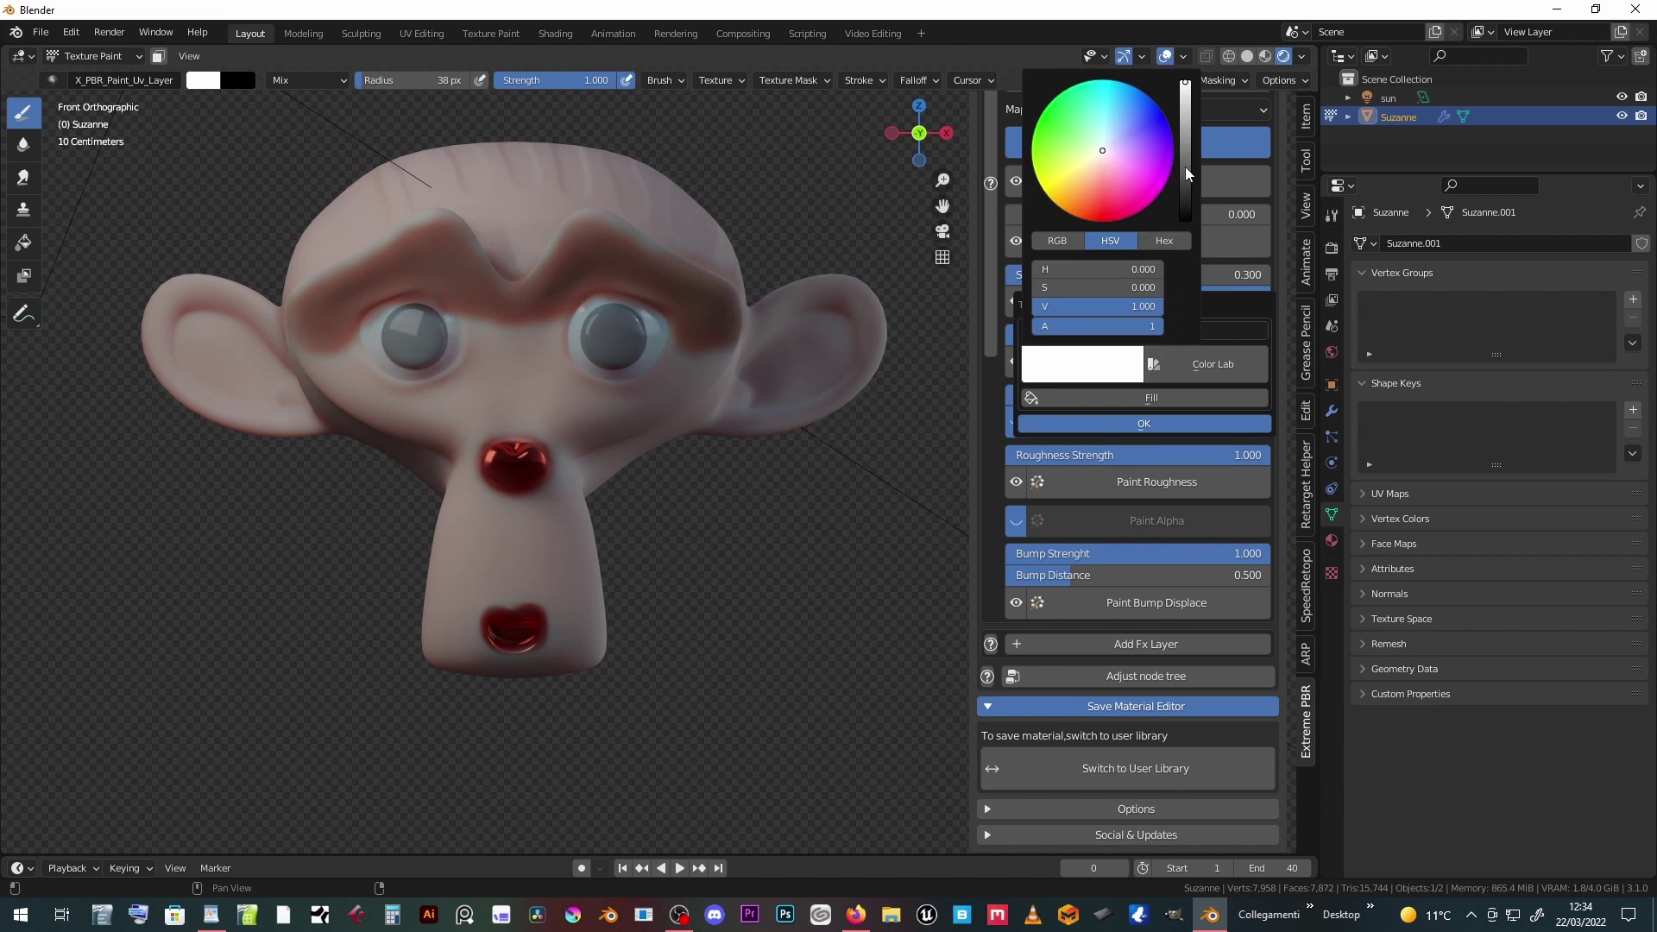
left_click_drag(1190, 175, 1190, 223)
left_click(1149, 421)
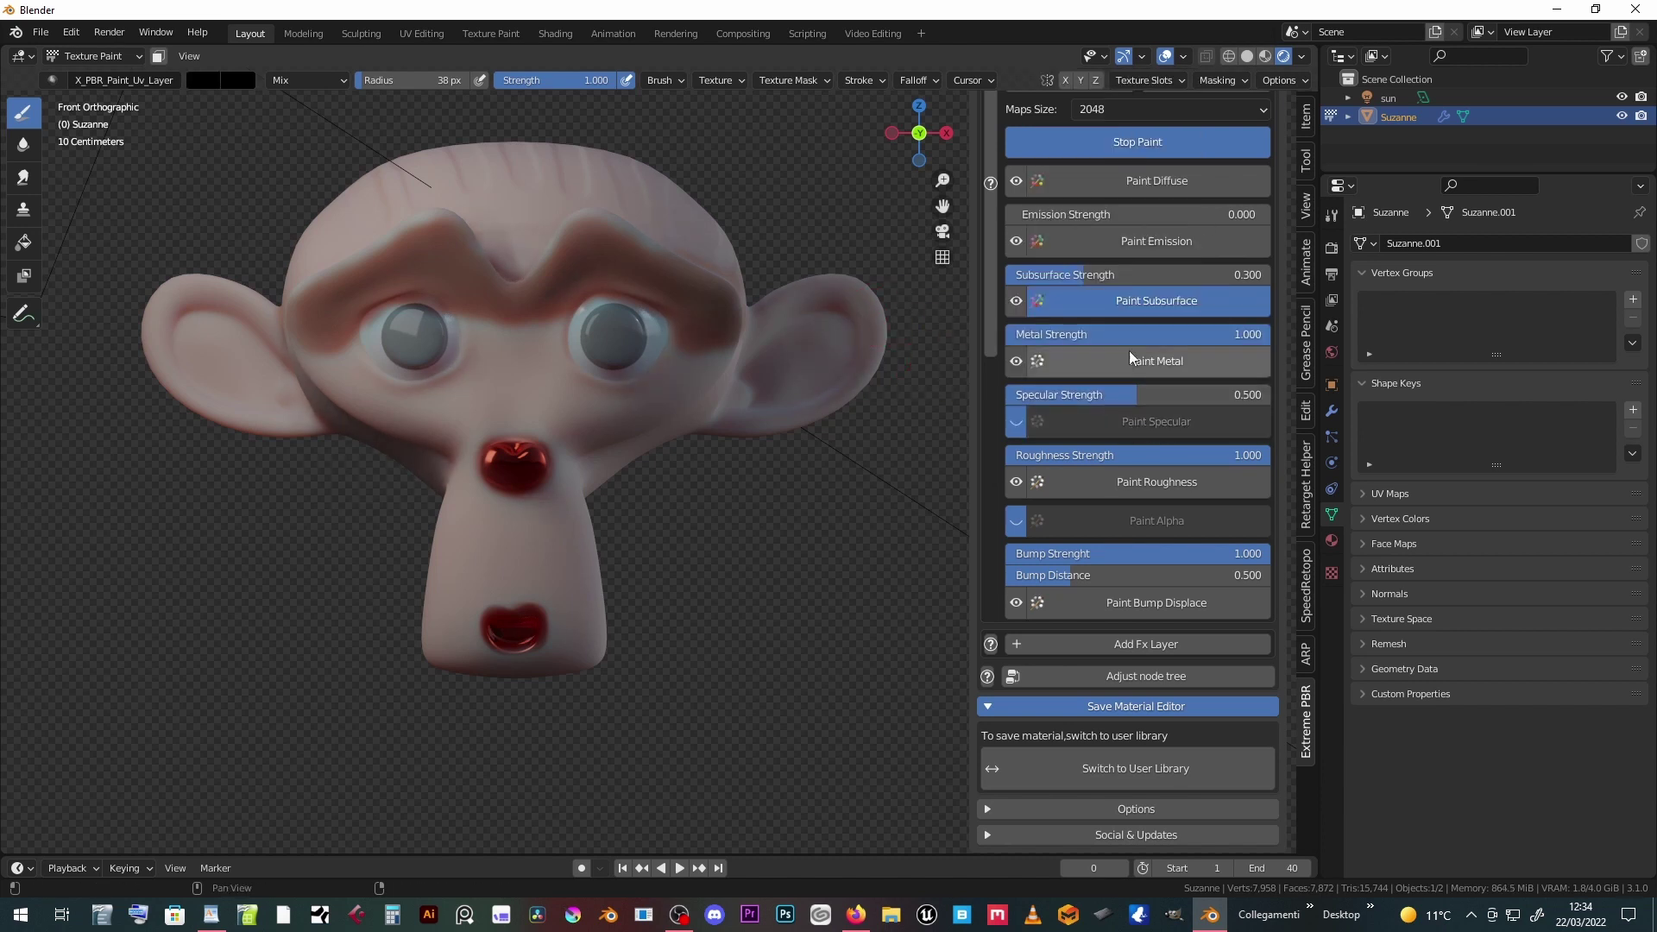
left_click(1133, 349)
left_click(1127, 431)
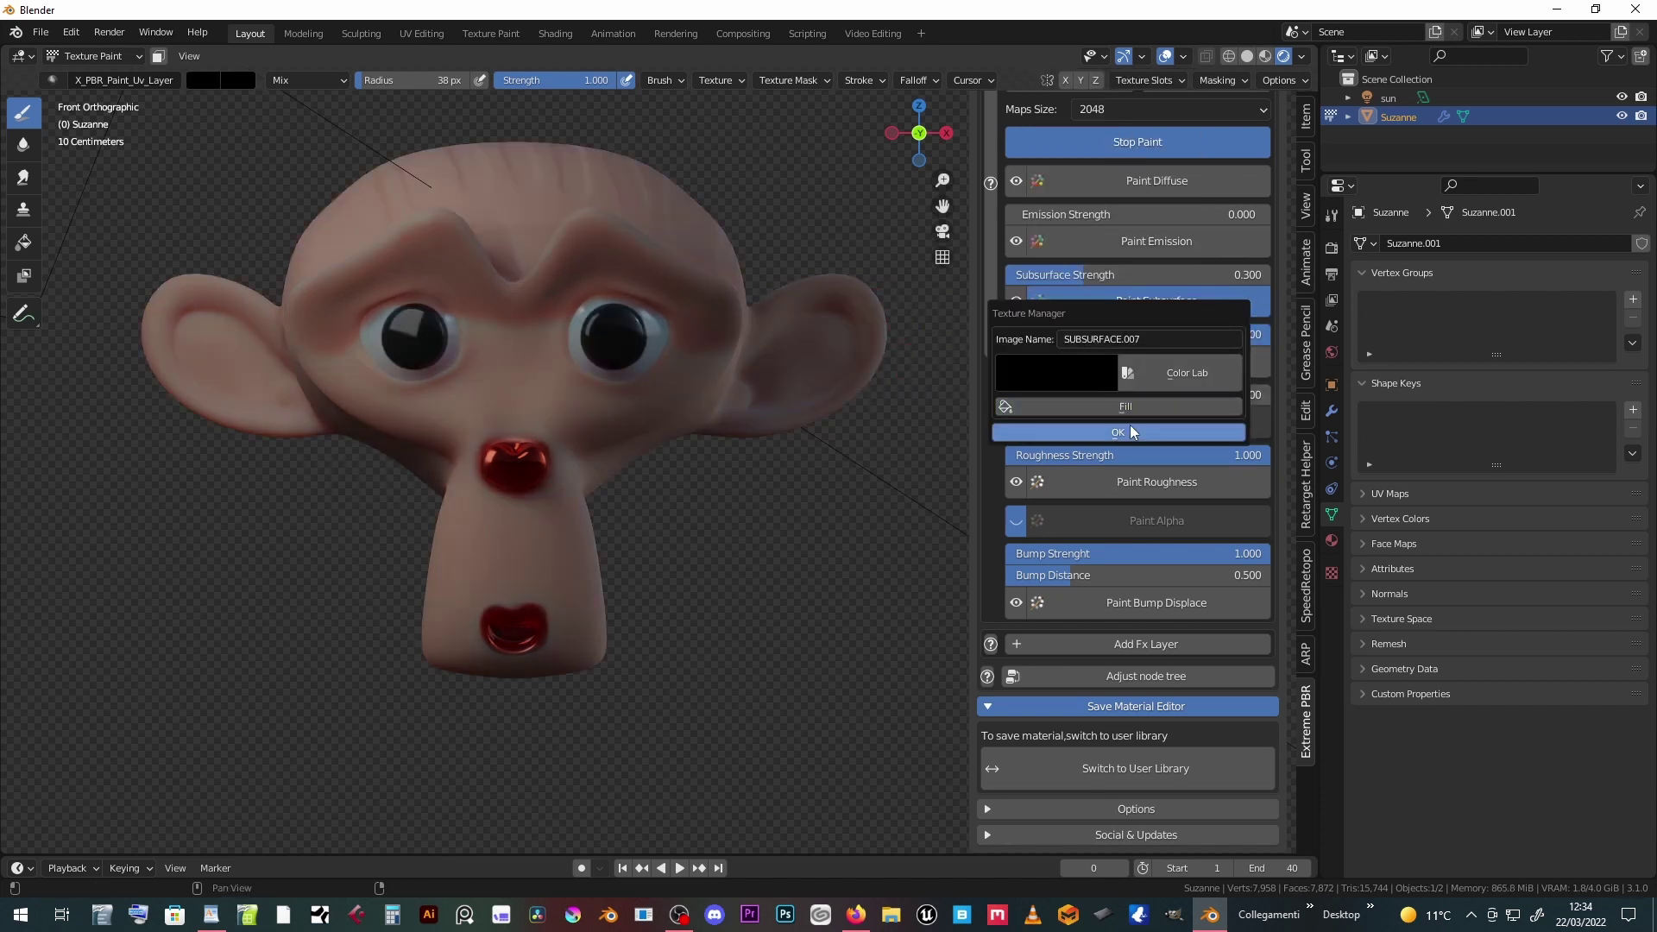
- Set a pink brush colour and enlarge the brush to radius 100
left_click(203, 78)
left_click(348, 119)
left_click(279, 195)
key("f")
- Paint pink subsurface over the right eye, right ear and brow, then inspect the head from below
left_click_drag(560, 429, 615, 336)
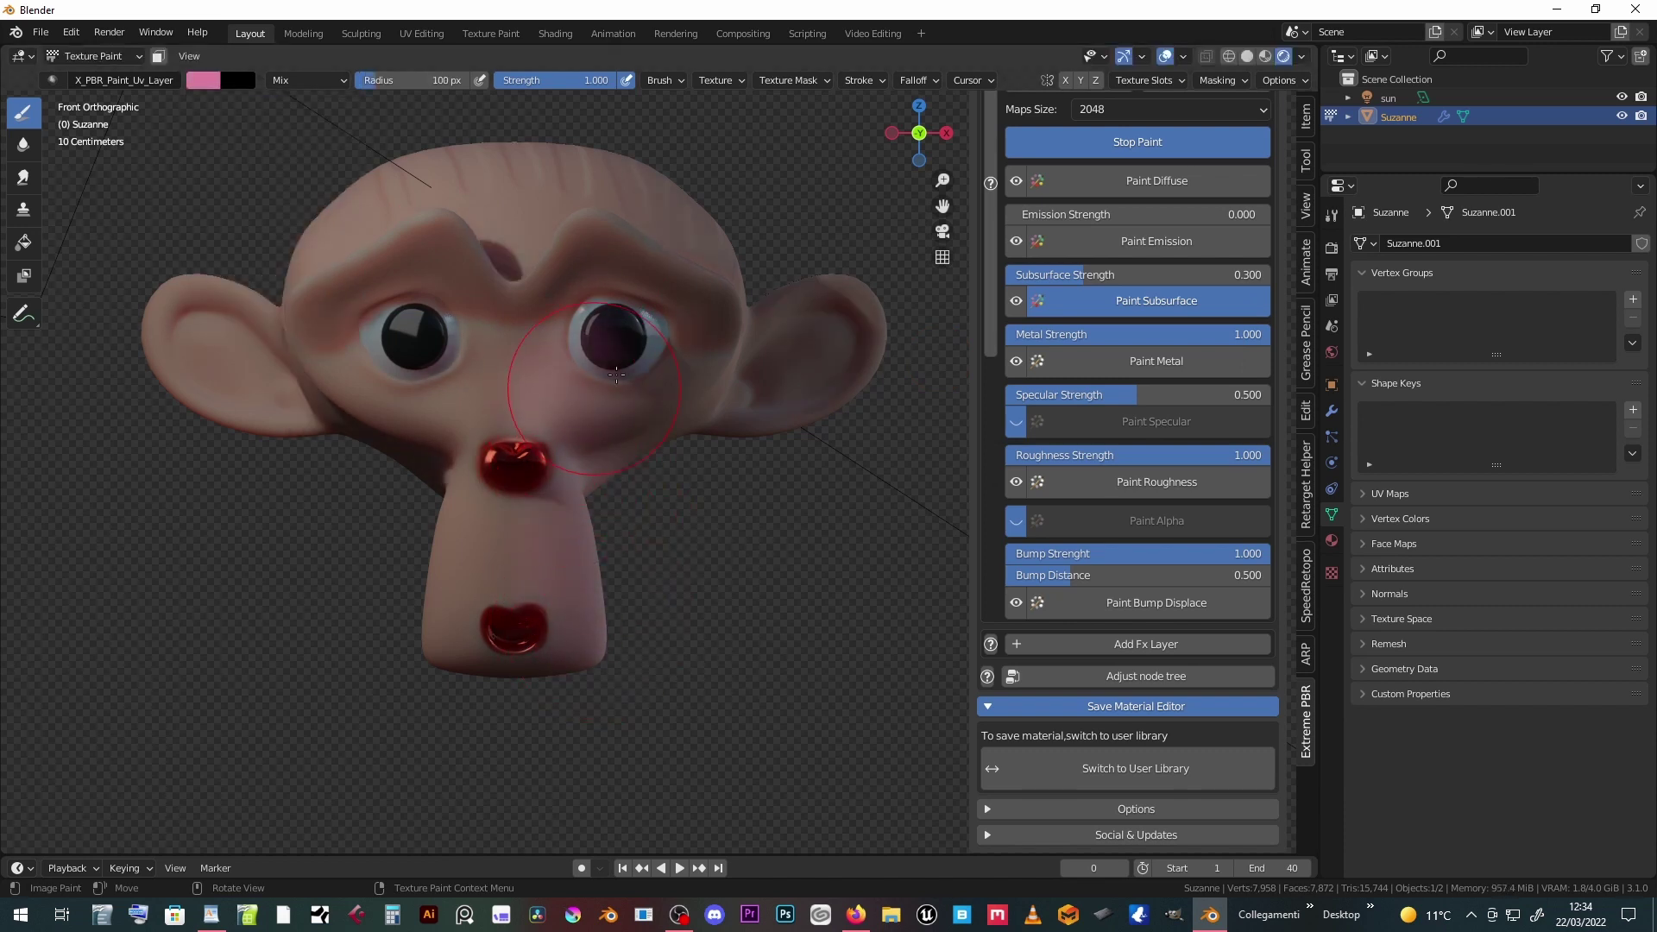
left_click_drag(793, 351, 741, 259)
left_click_drag(610, 184, 576, 314)
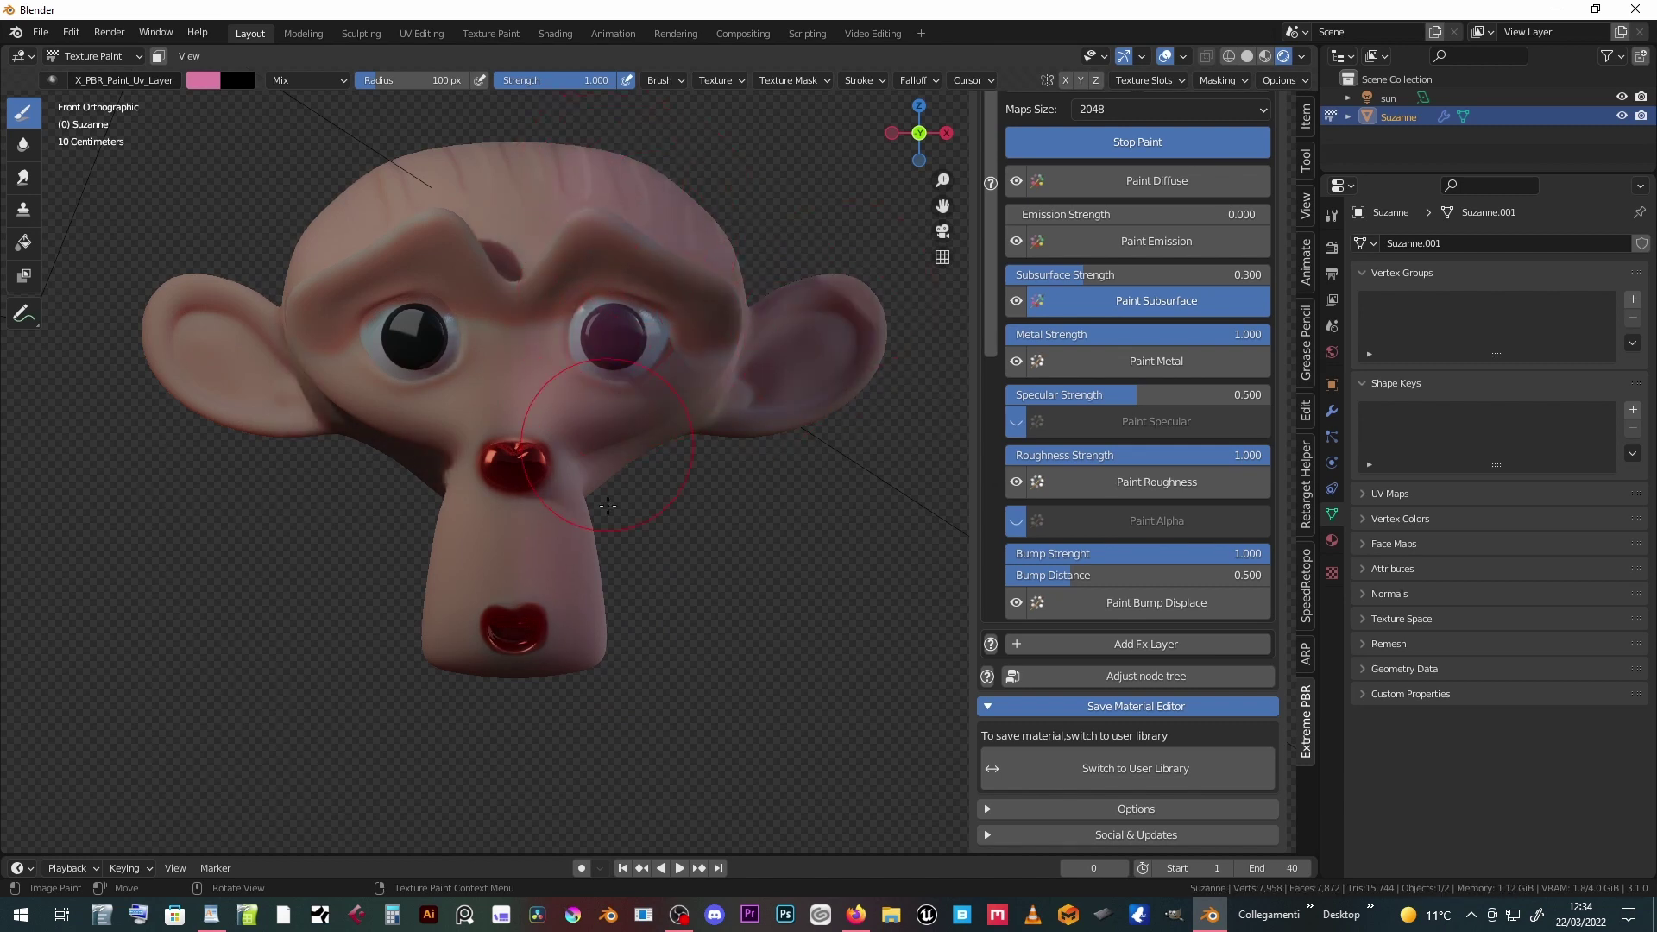
middle_click_drag(557, 583, 644, 431)
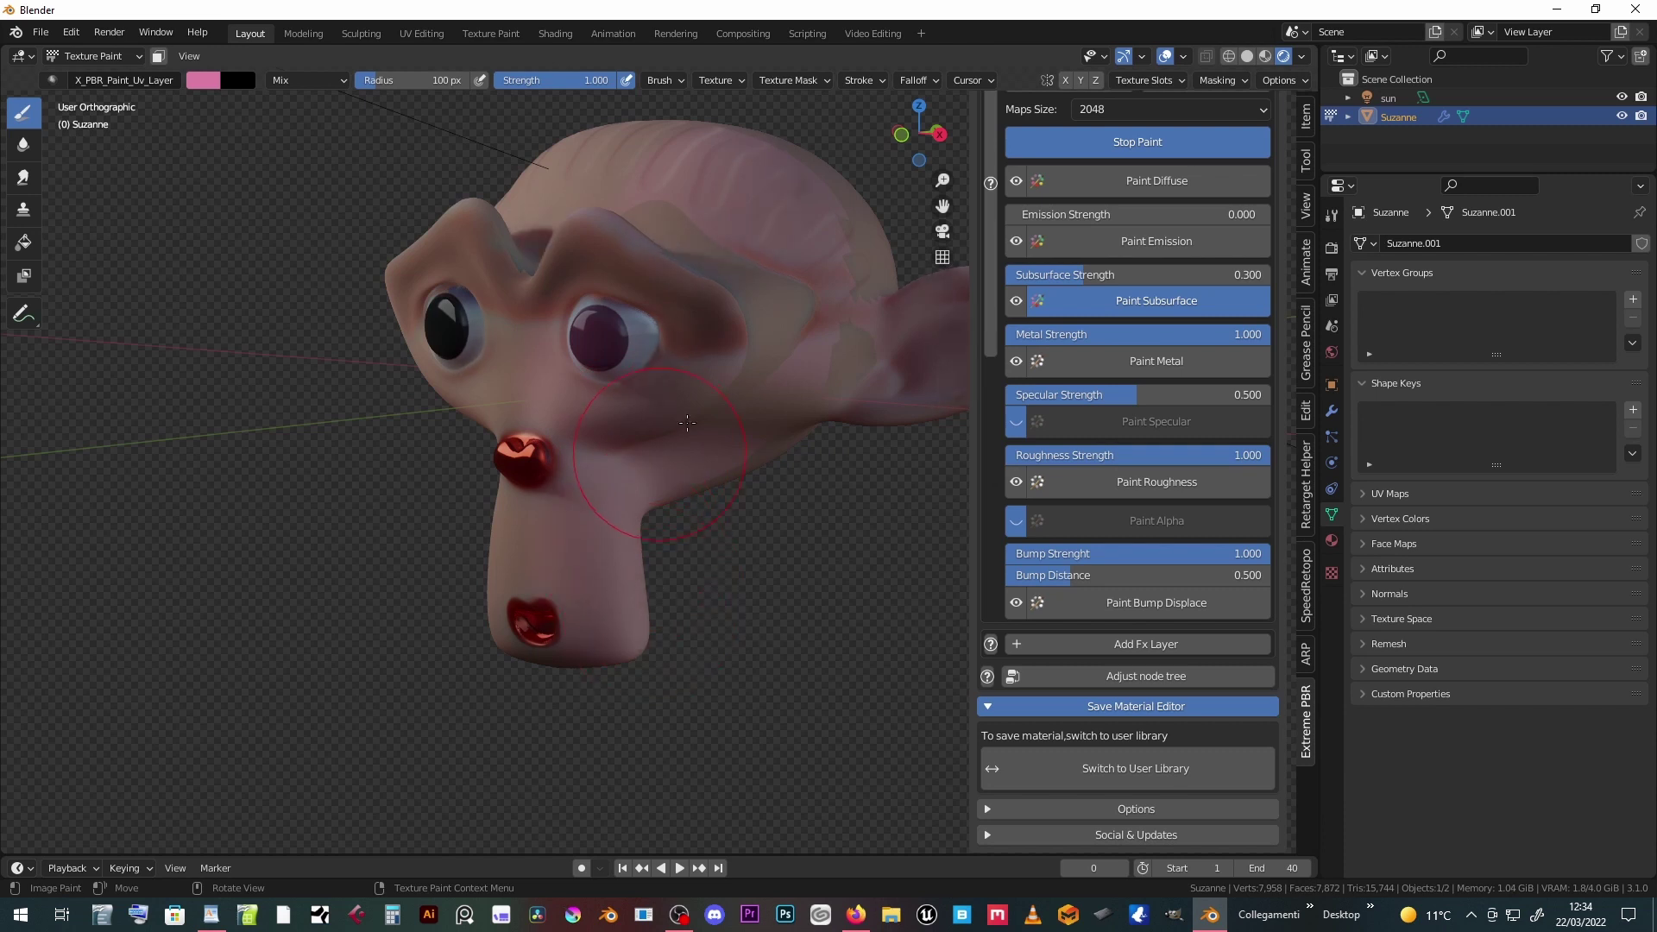
middle_click_drag(853, 241, 880, 310)
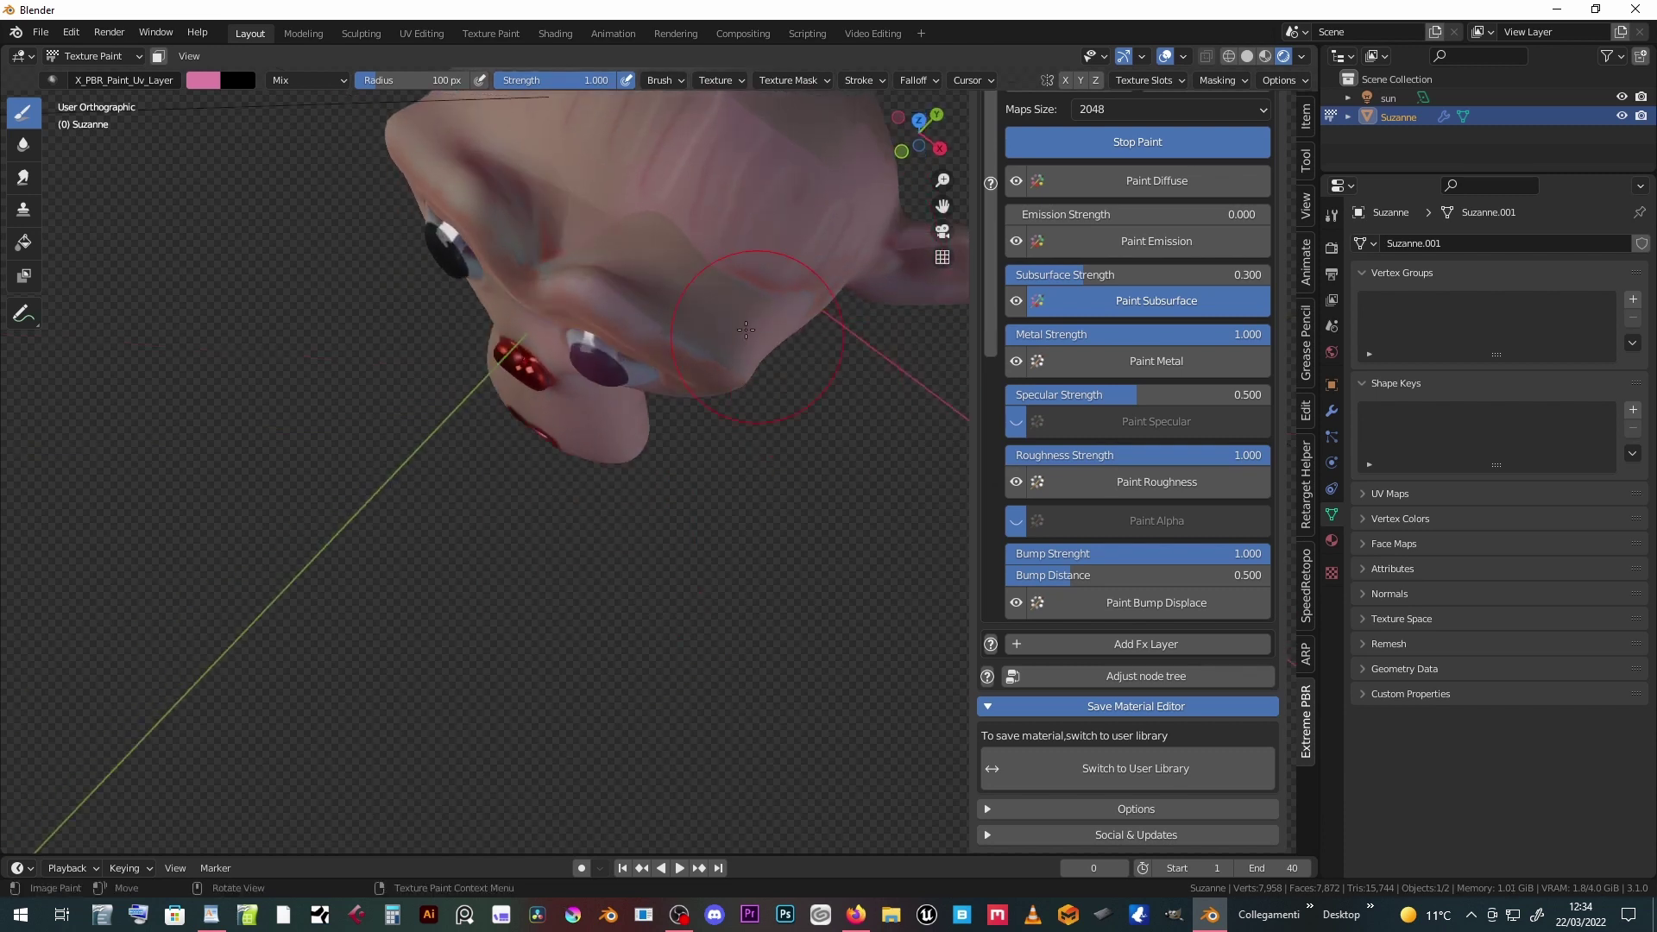
mouse_move(683, 277)
middle_mouse_down()
mouse_move(644, 281)
mouse_move(808, 264)
mouse_move(818, 227)
mouse_move(874, 221)
mouse_move(819, 289)
mouse_move(732, 470)
middle_mouse_up()
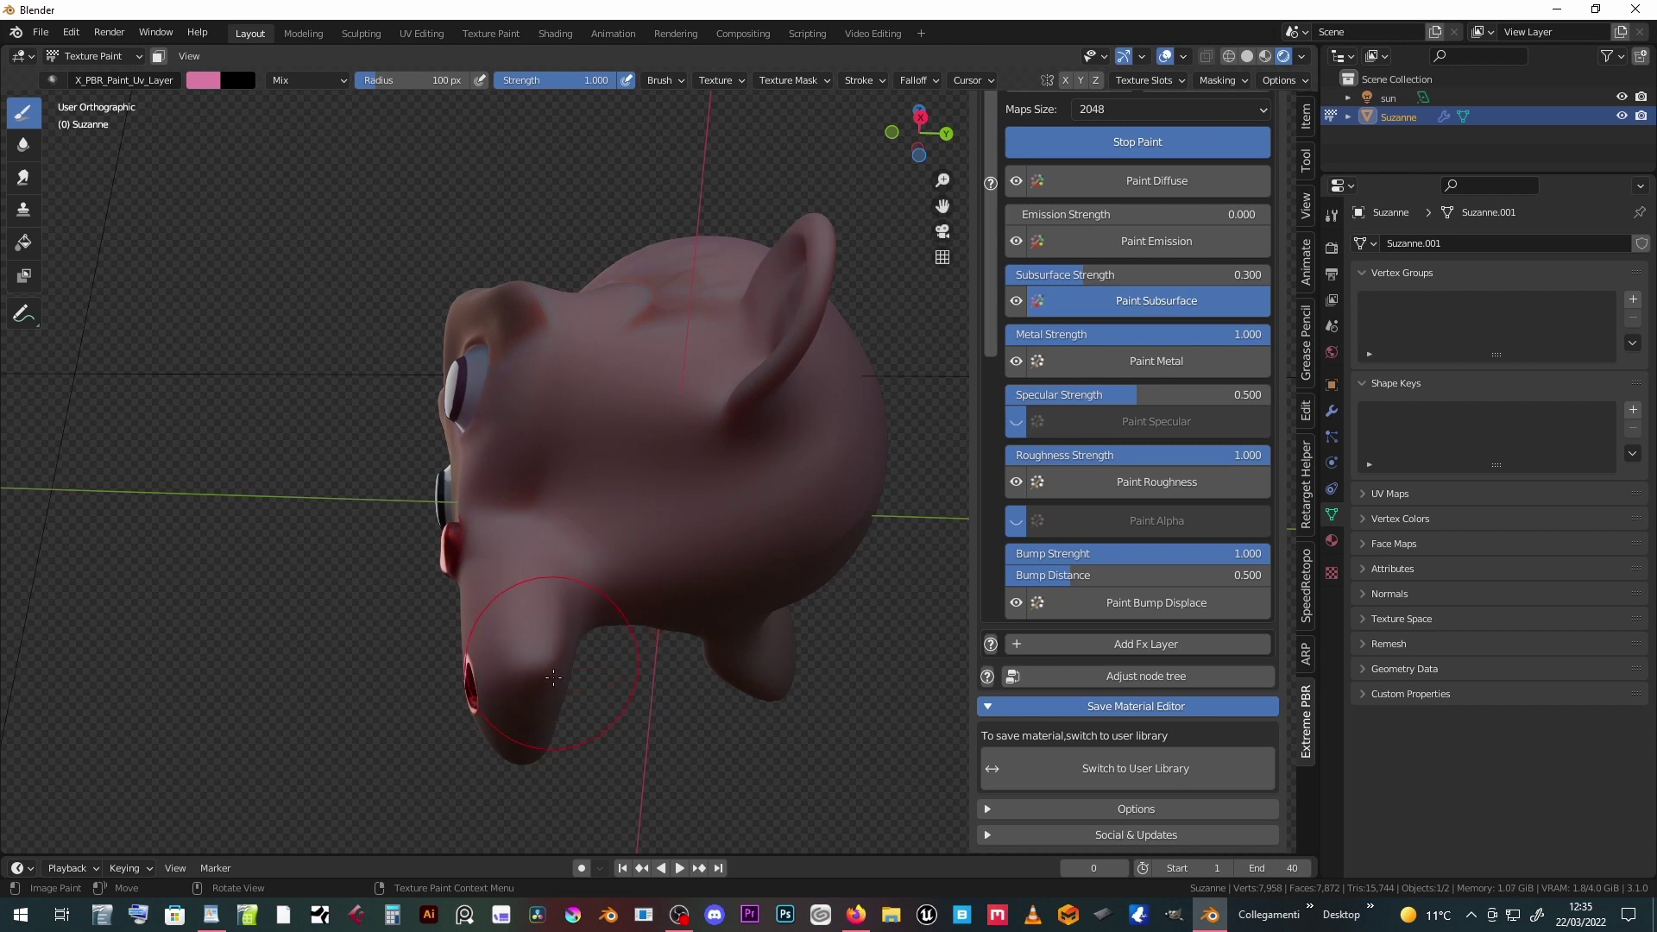
mouse_move(551, 682)
middle_mouse_down()
mouse_move(731, 415)
mouse_move(684, 315)
middle_mouse_up()
- Drag Metal Strength in the Extreme PBR panel down to 0.000
middle_click_drag(720, 384, 1094, 332)
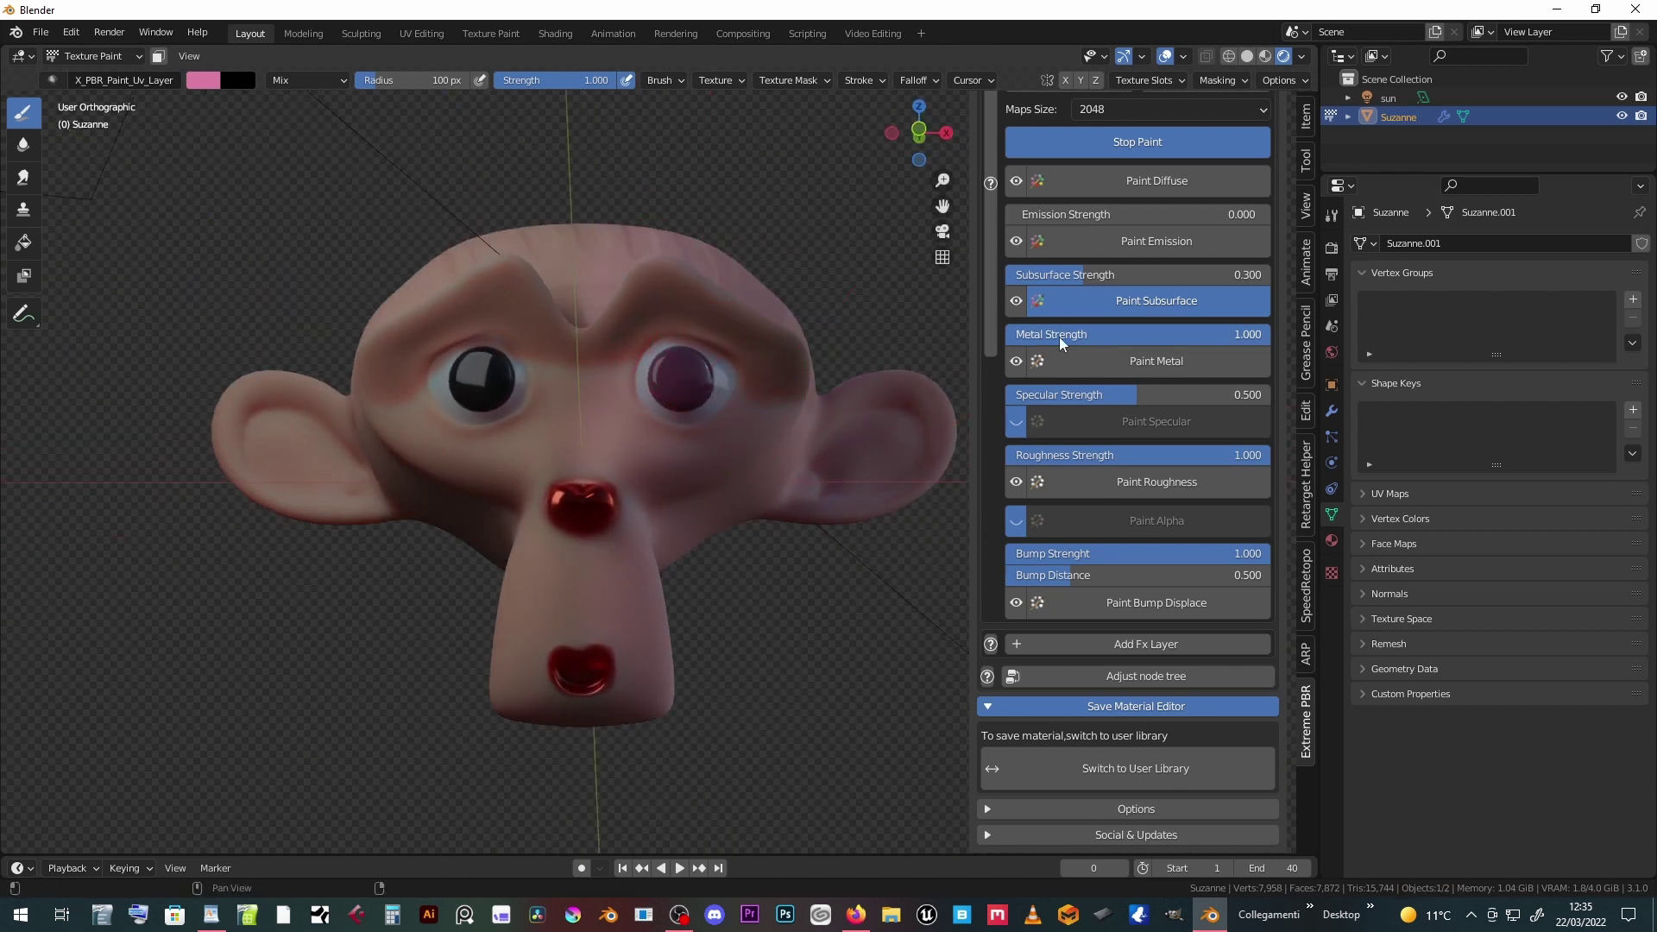
left_click_drag(1123, 335, 1111, 349)
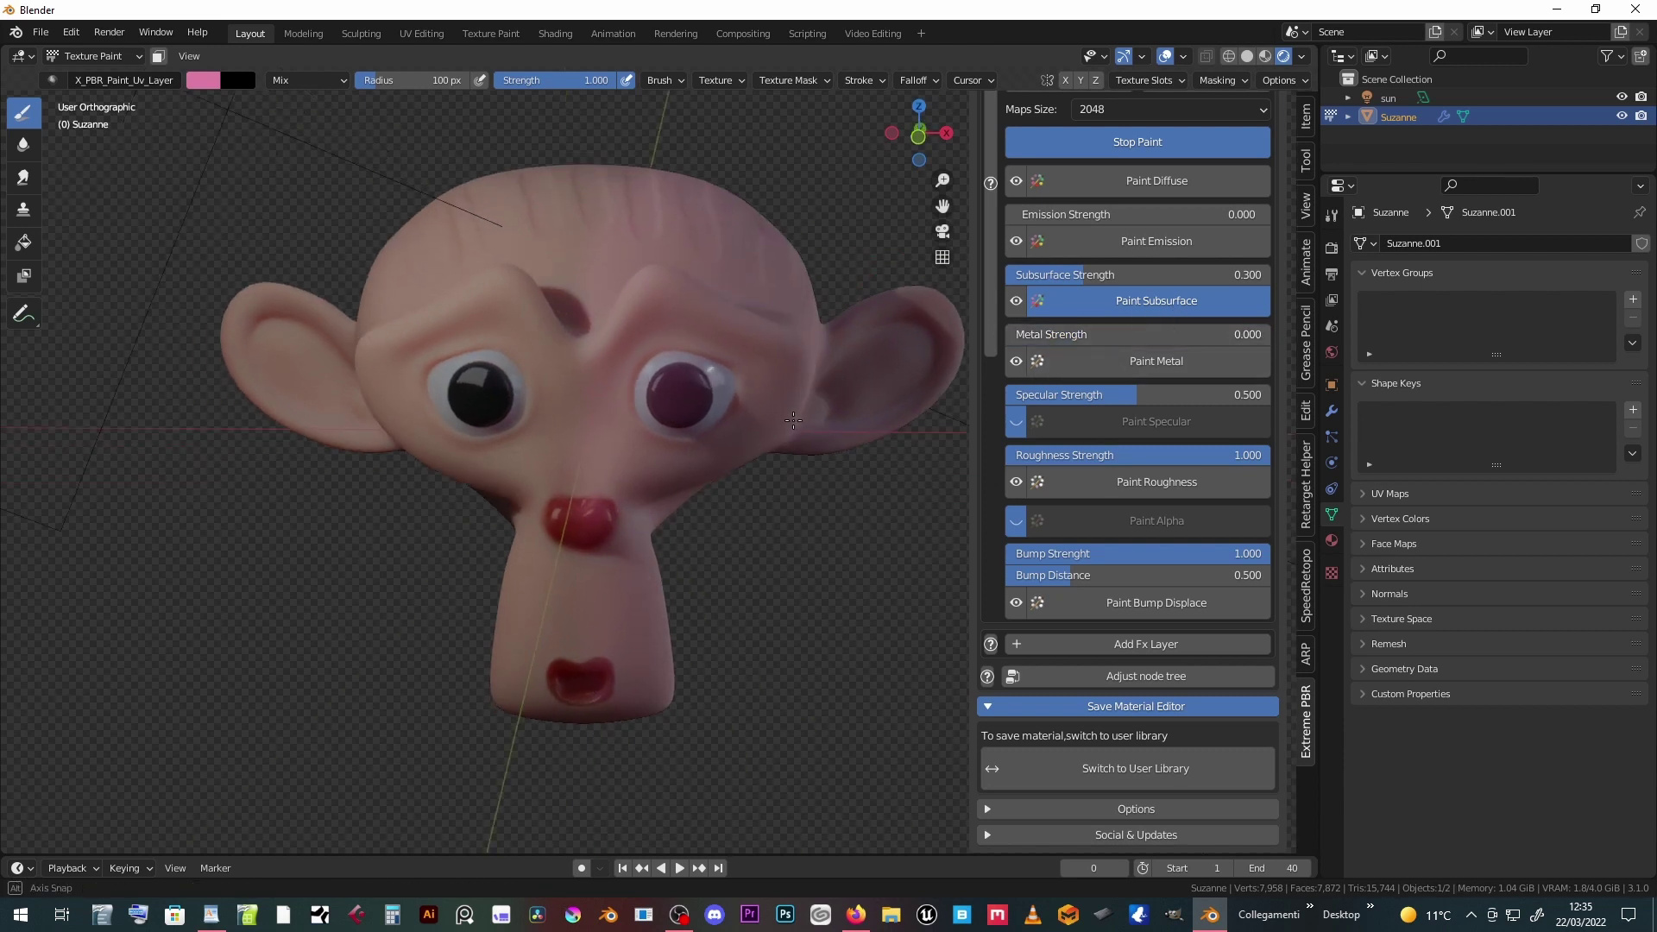
mouse_move(841, 428)
middle_mouse_down()
mouse_move(768, 453)
mouse_move(1057, 378)
middle_mouse_up()
scroll(768, 454, "up", 2)
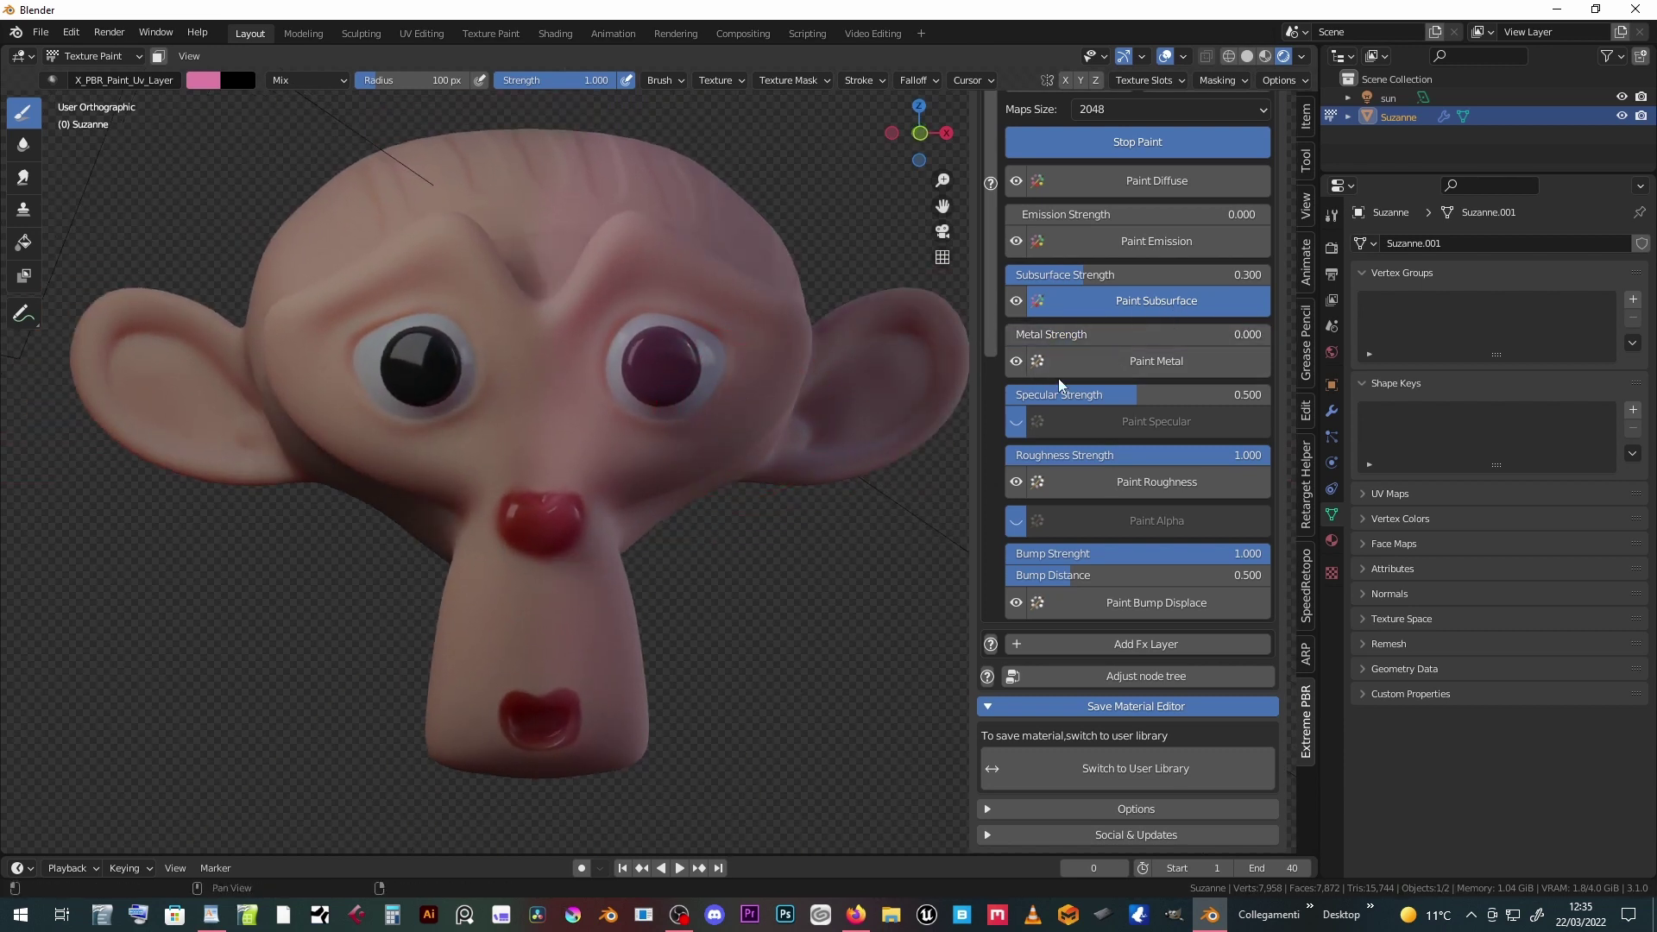
- Enable alpha painting, then restore the ear and right face side with white strokes
left_click(1018, 520)
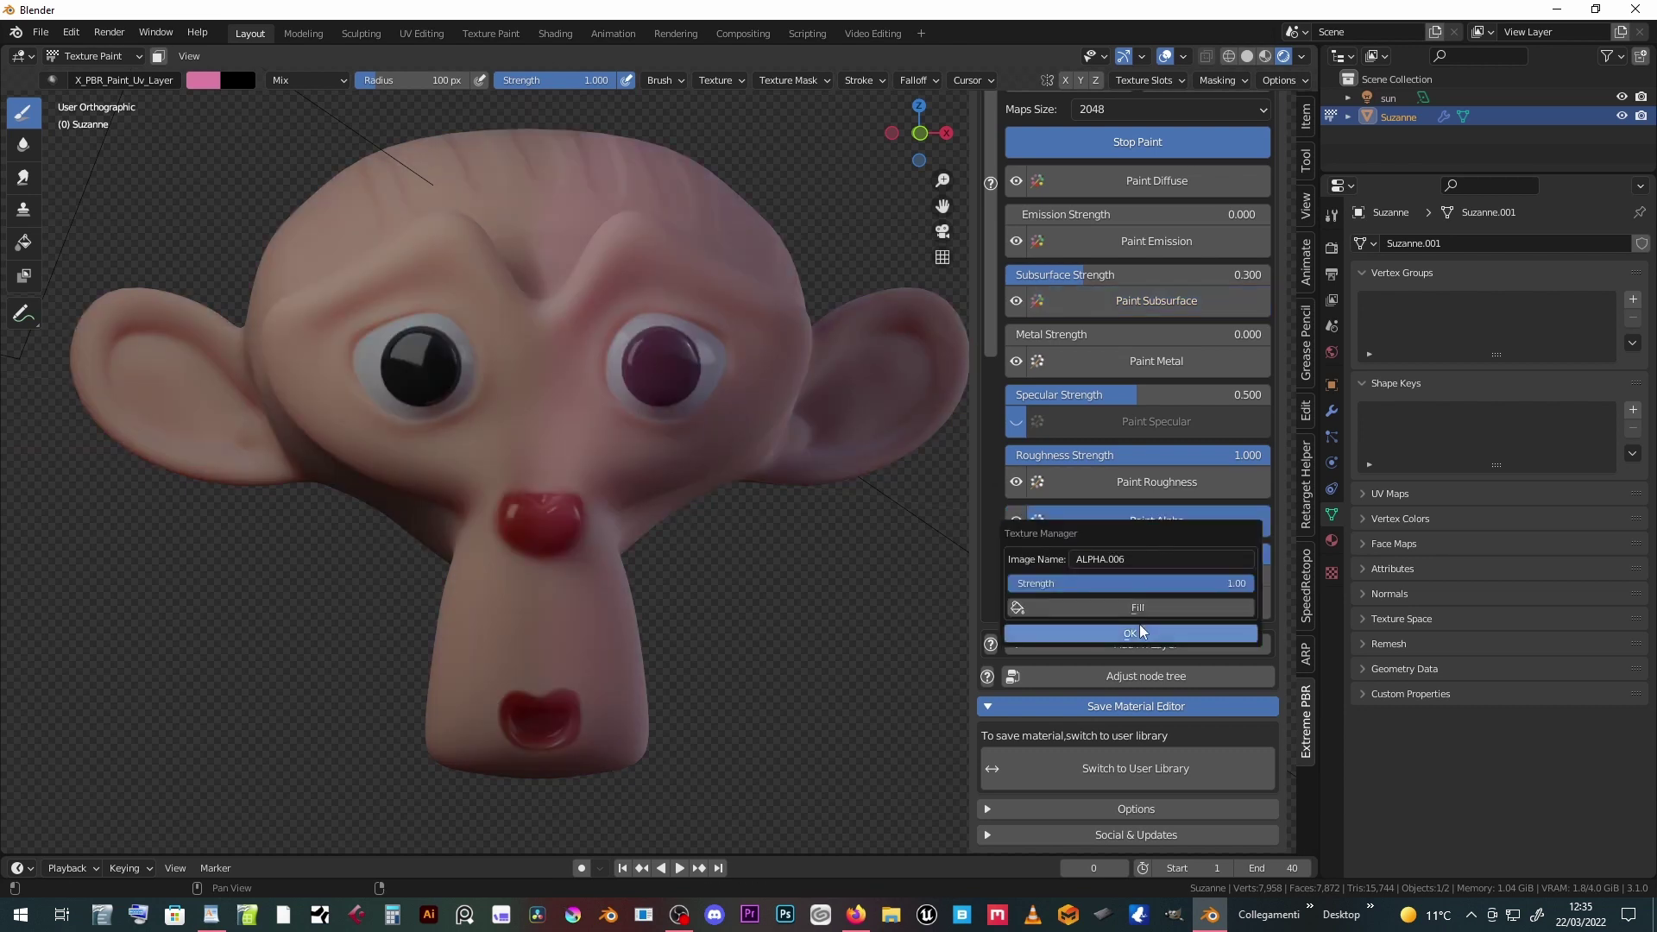
left_click(1143, 630)
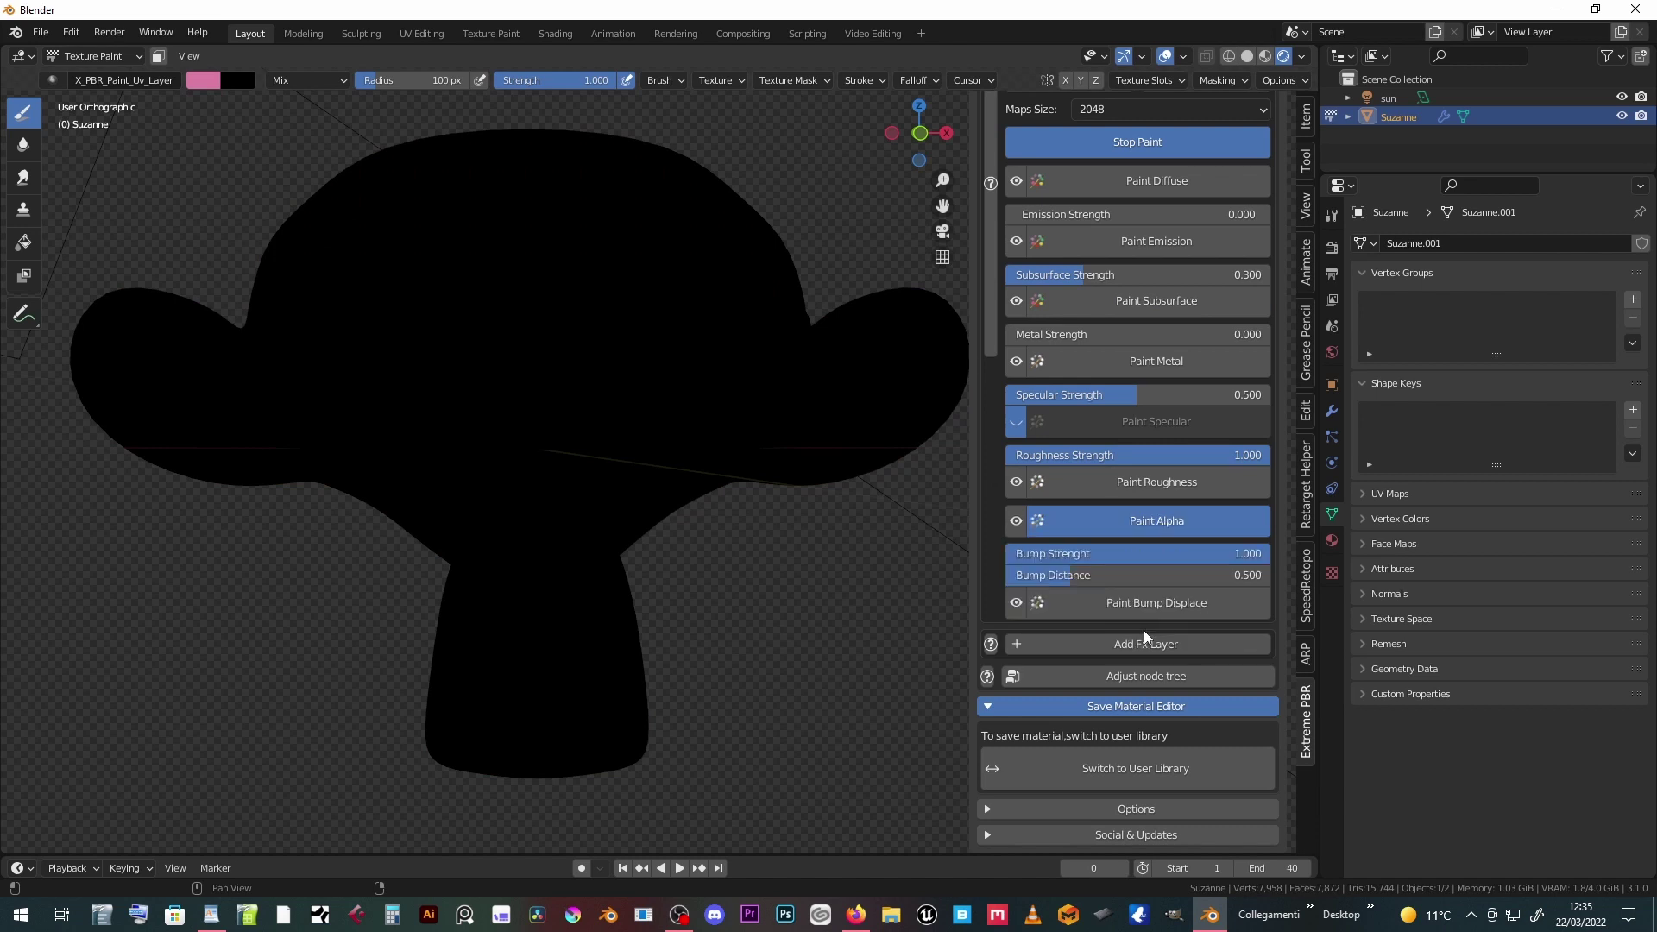
left_click_drag(804, 398, 750, 401)
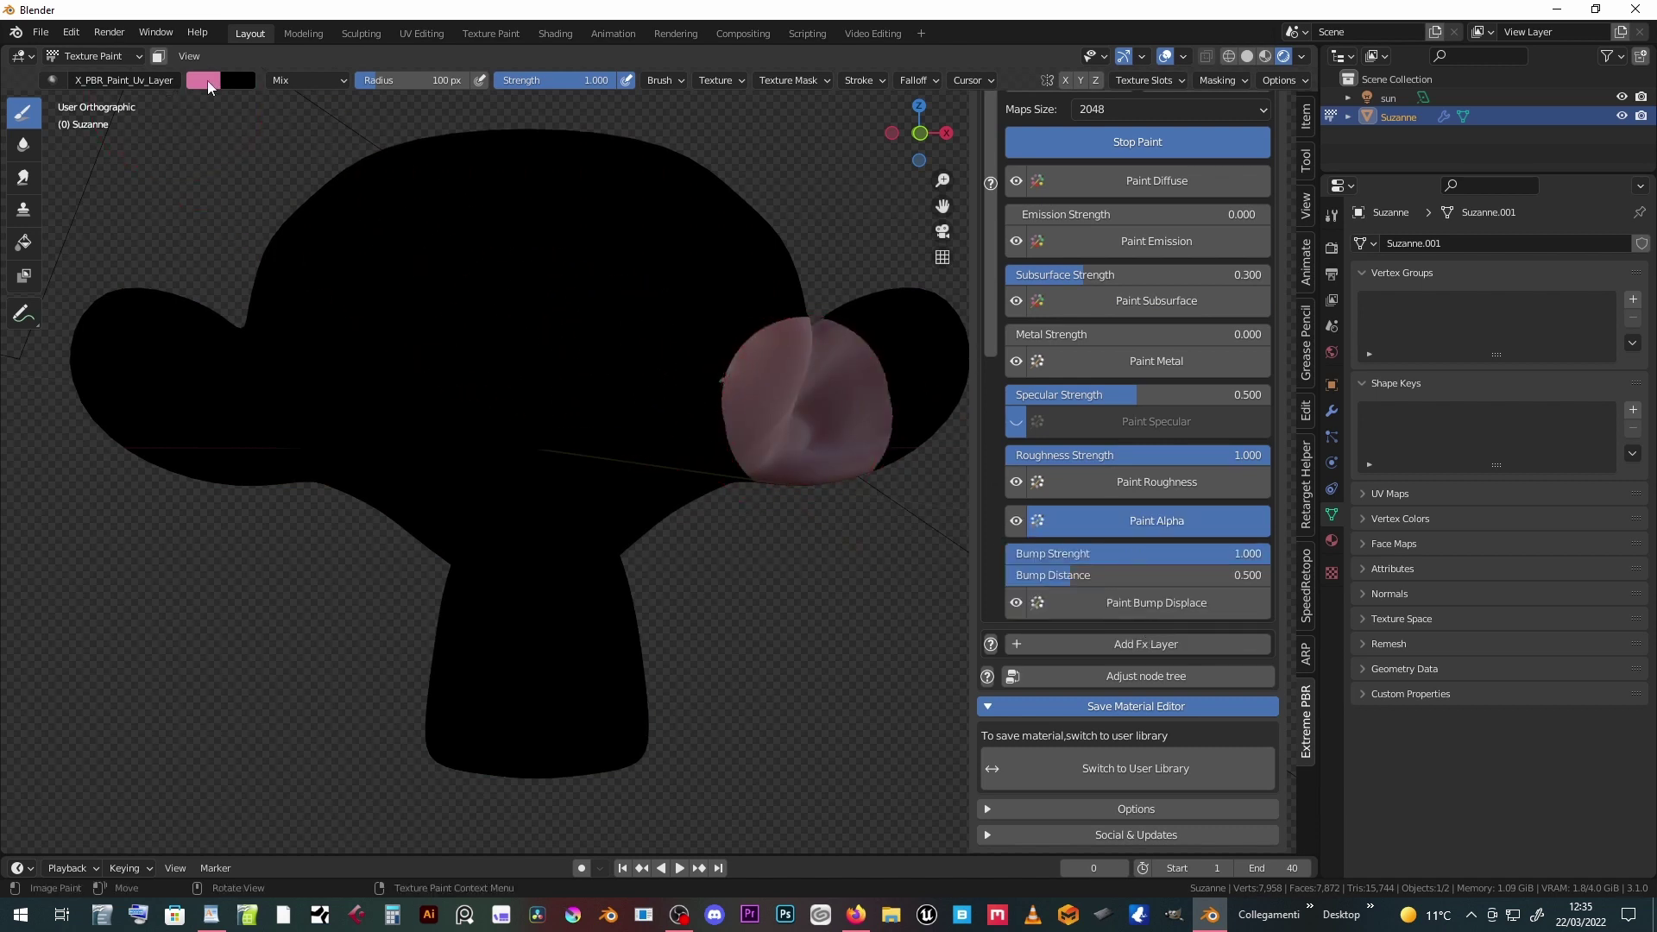
left_click(209, 85)
scroll(285, 192, "up", 3)
left_click_drag(236, 308, 197, 307)
mouse_move(850, 350)
left_mouse_down()
mouse_move(738, 388)
mouse_move(828, 336)
mouse_move(905, 342)
mouse_move(757, 291)
mouse_move(786, 378)
left_mouse_up()
- Set Blend Mode to Alpha Blend and Shadow Mode to Alpha Hashed, and turn off Show Backface
left_click(1329, 545)
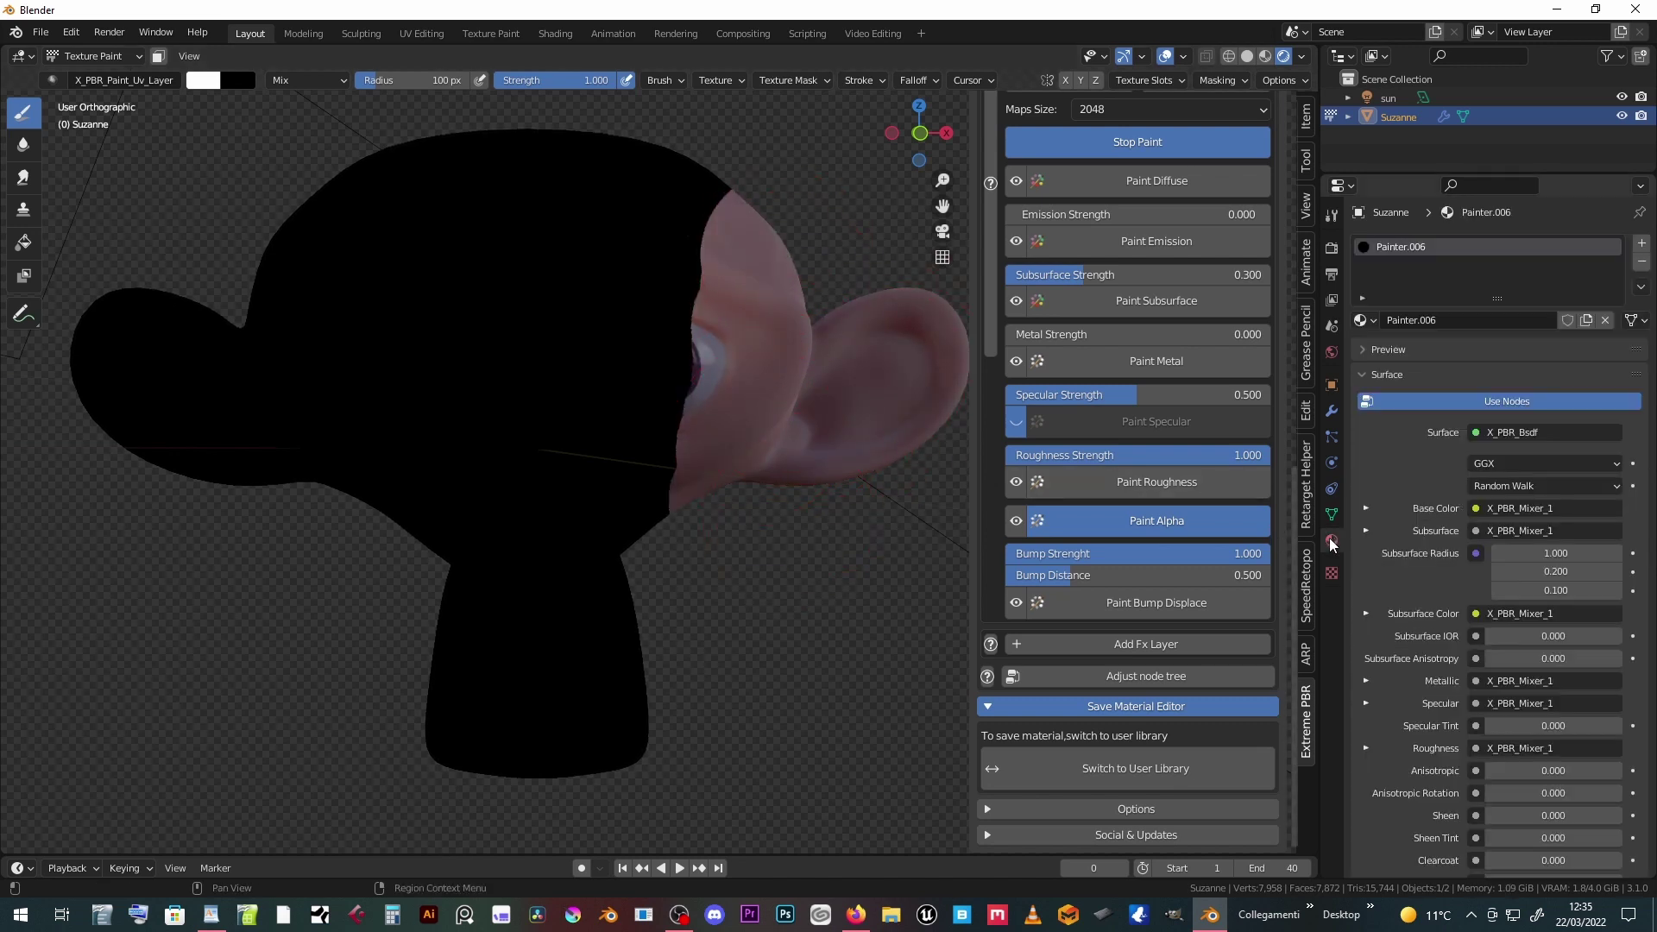
scroll(1447, 397, "down", 5)
scroll(1484, 673, "down", 5)
left_click(1489, 678)
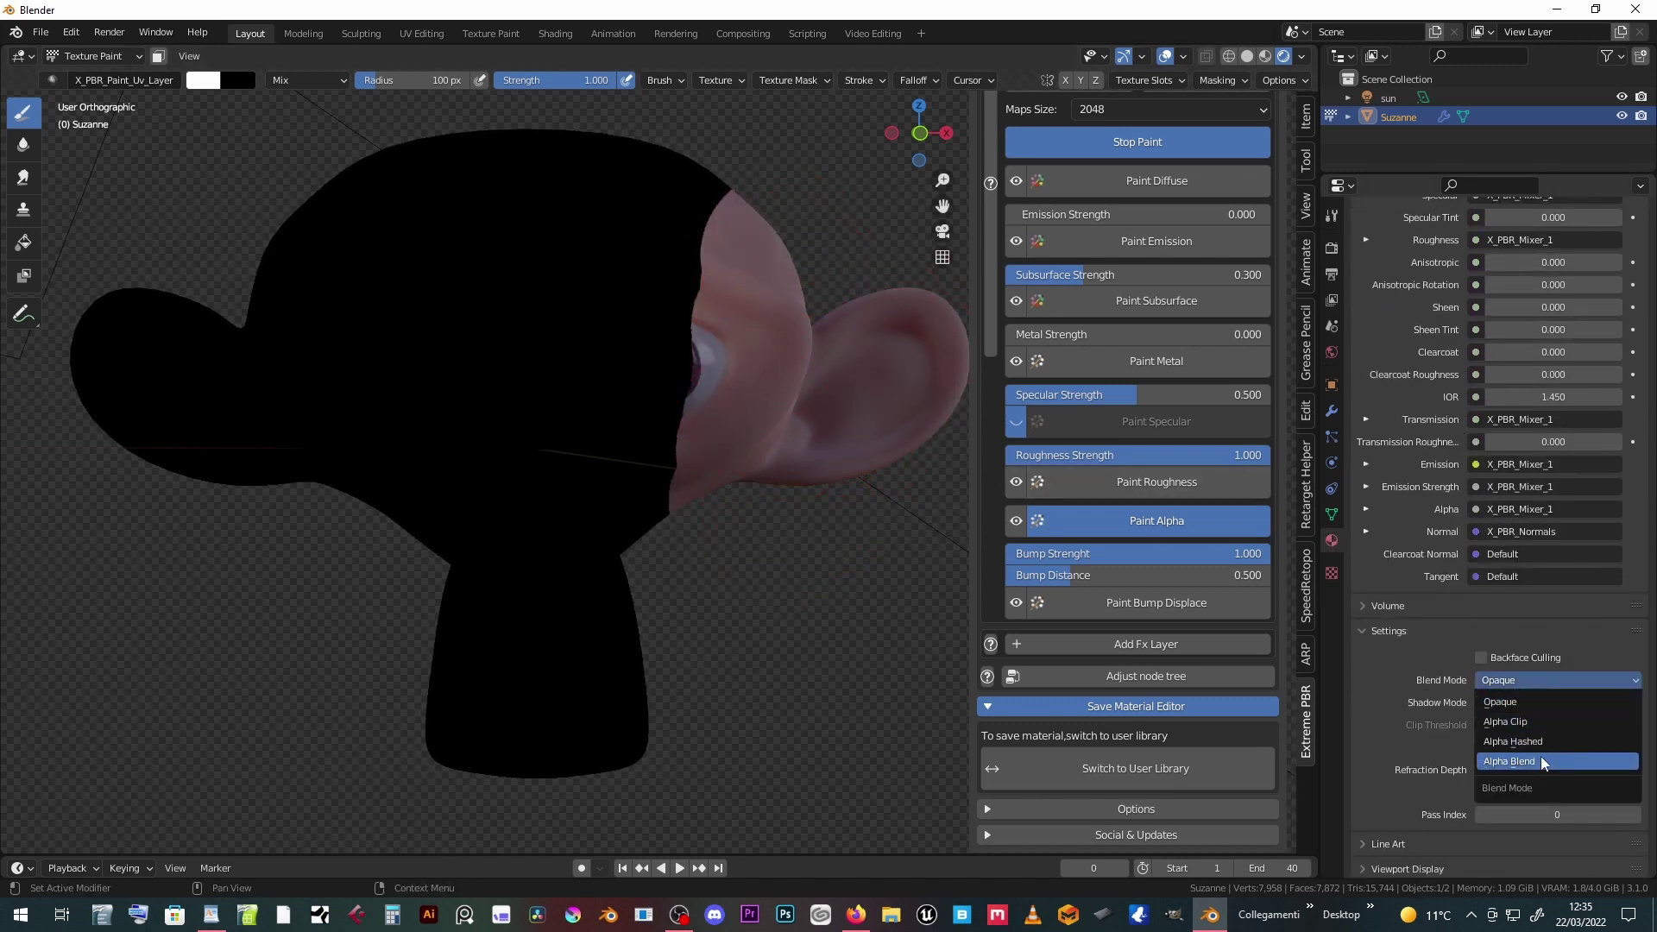
left_click(1540, 761)
left_click(1526, 703)
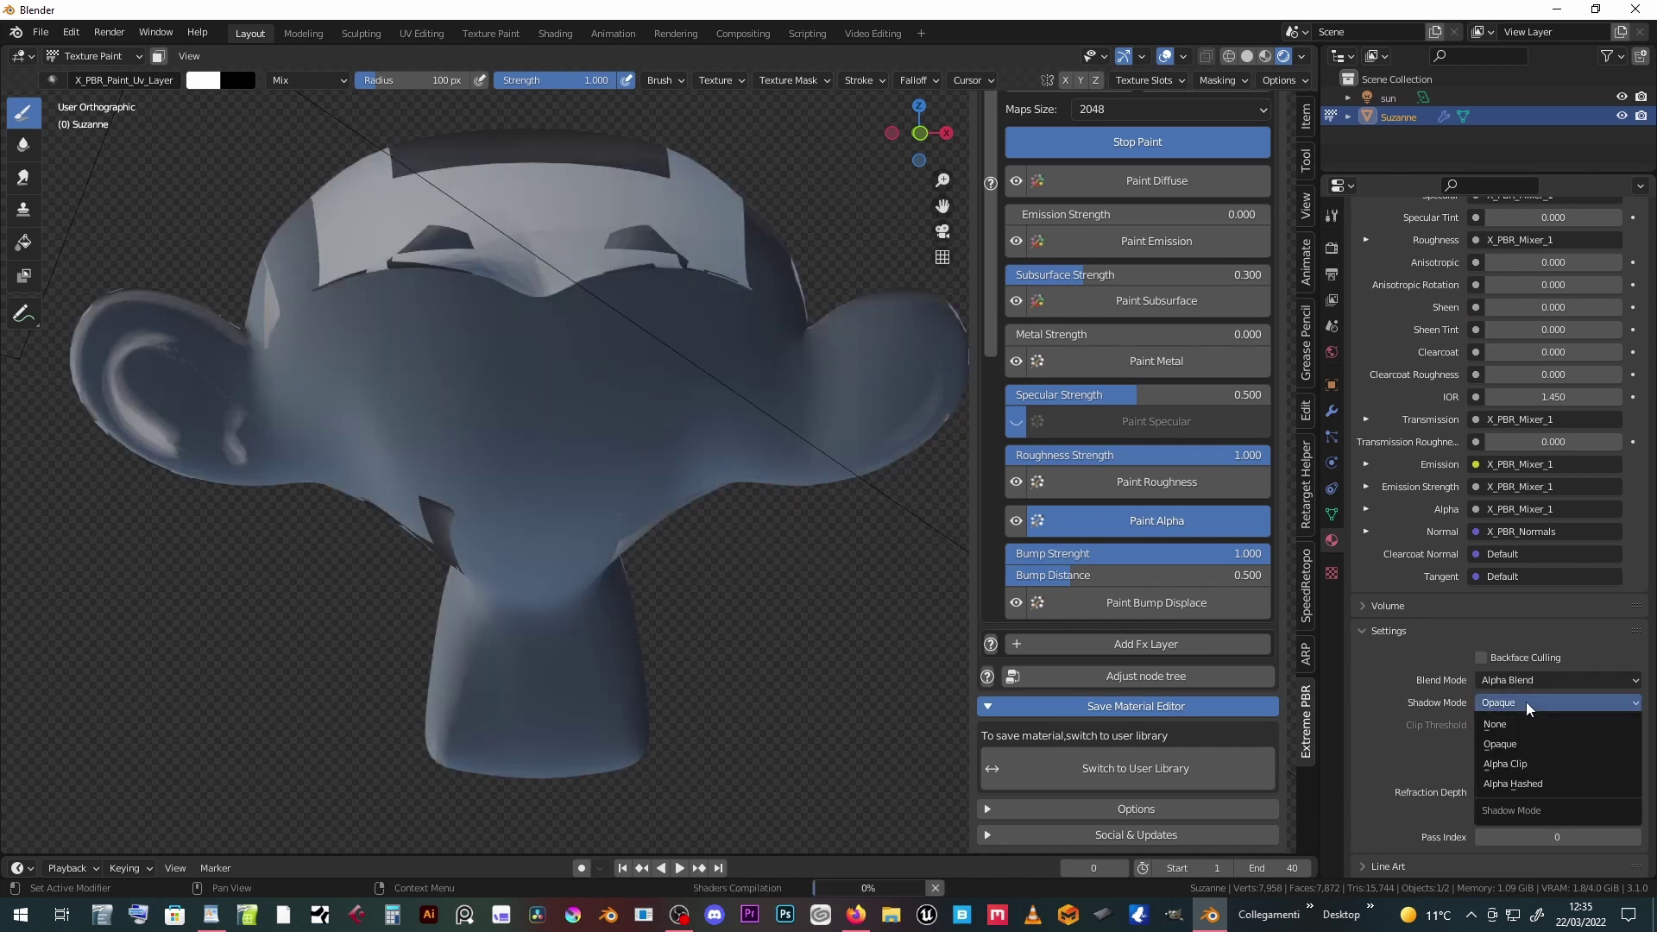
left_click(1527, 785)
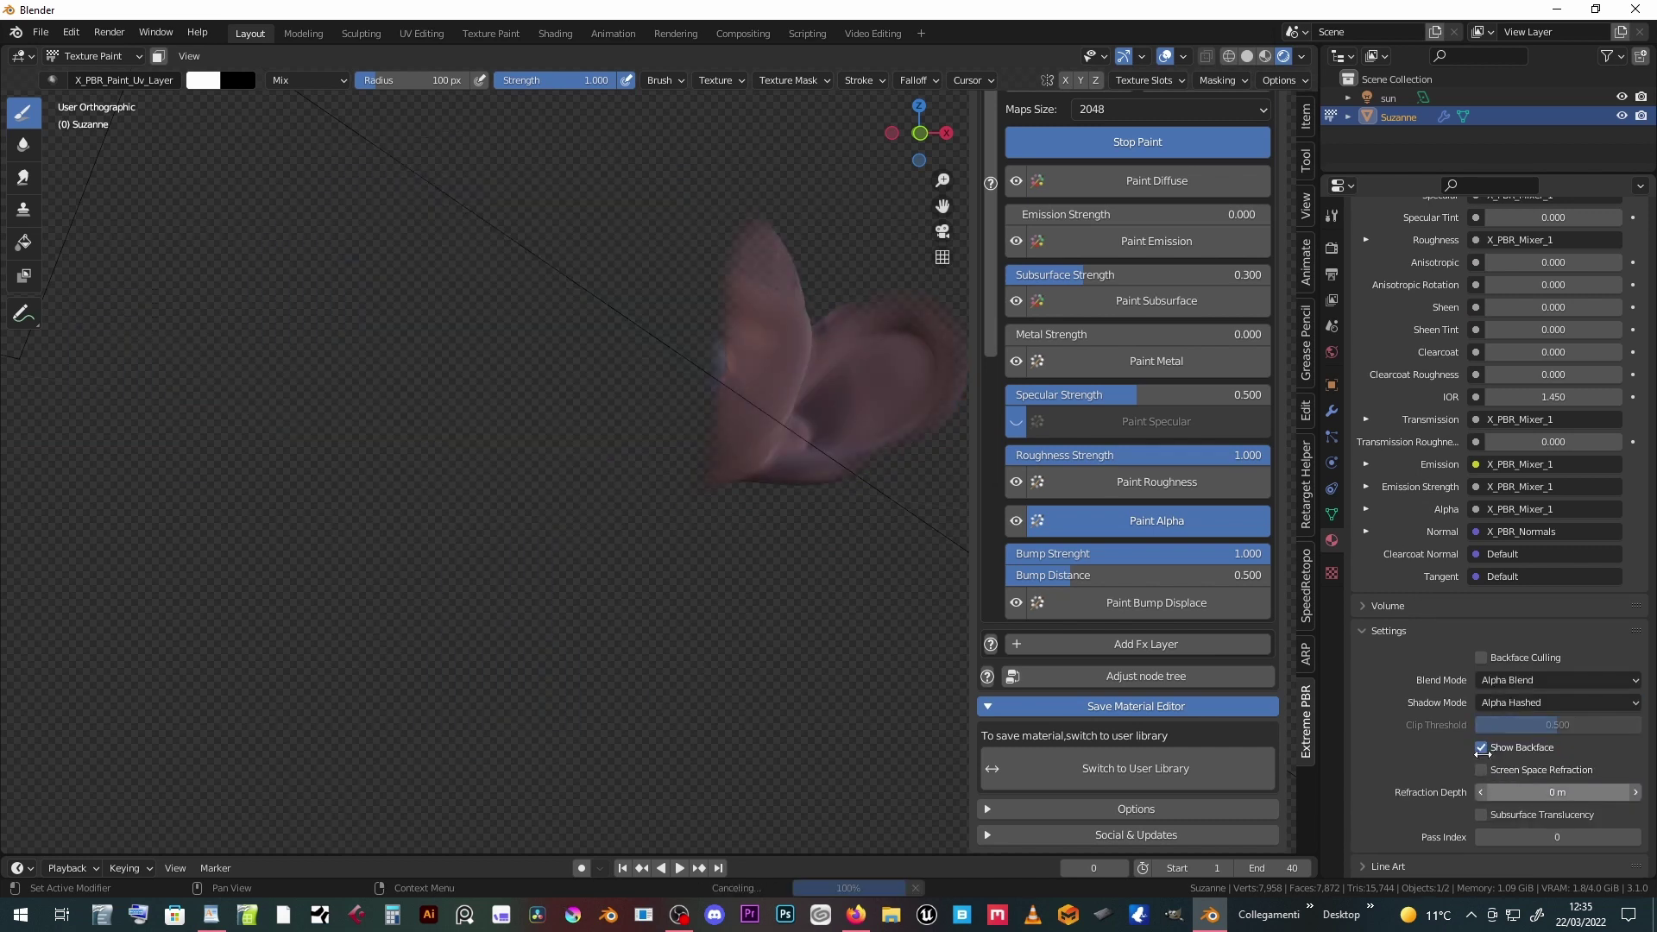
left_click(1482, 748)
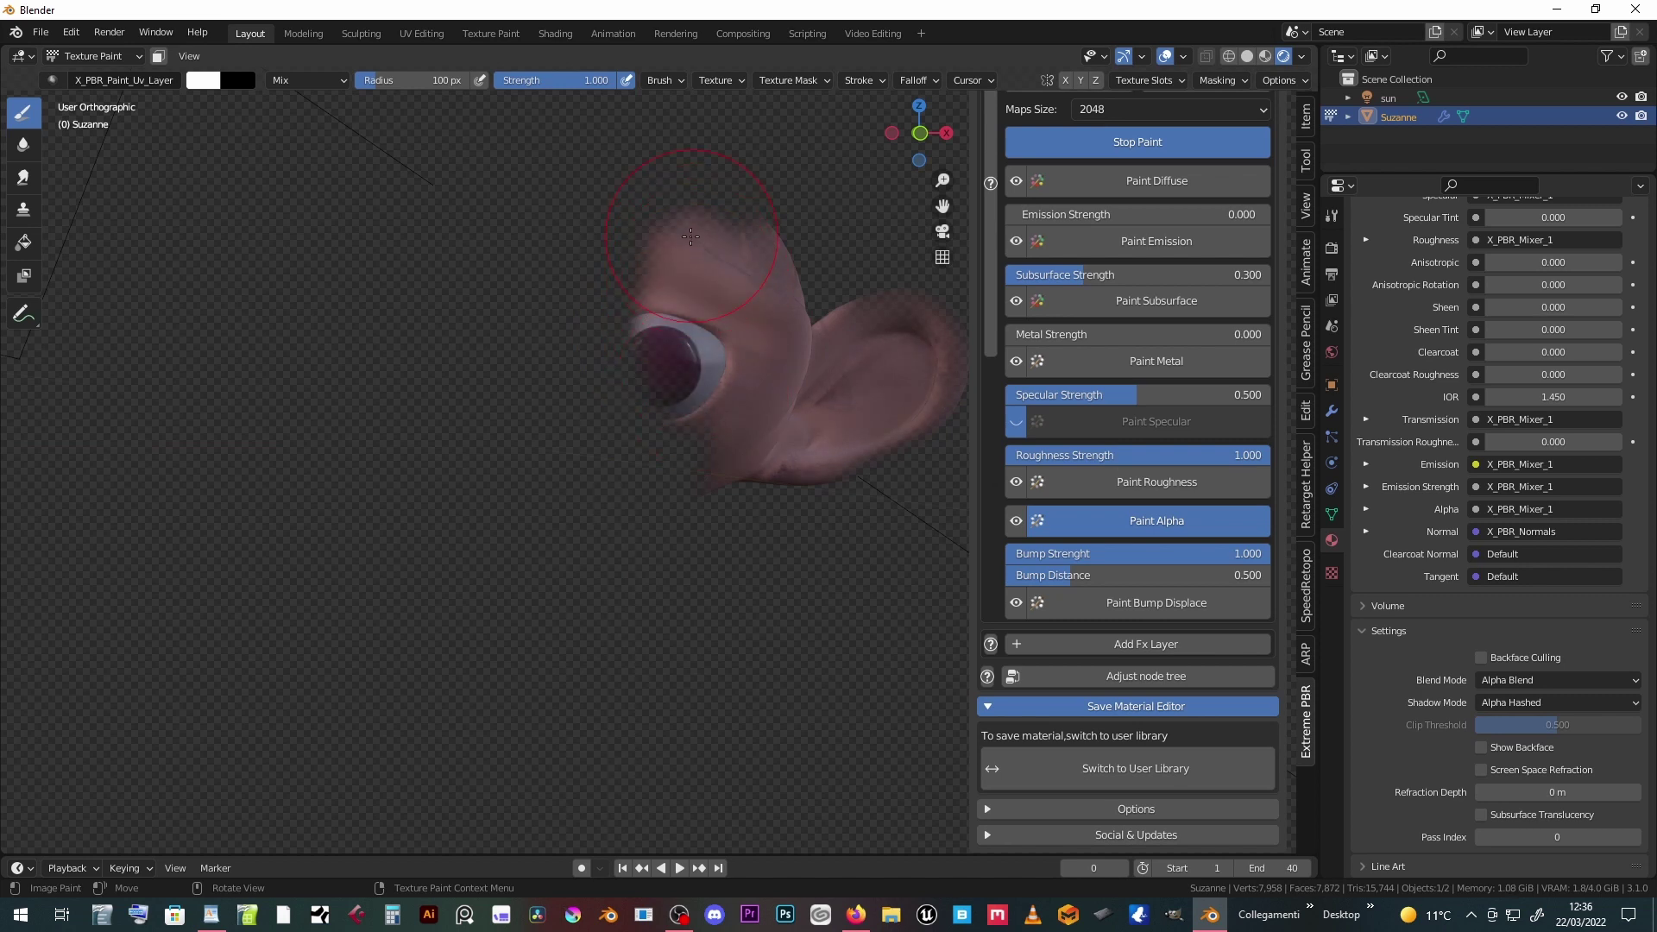
- Paint the top of the head, its centre and the ear opaque with white alpha strokes
mouse_move(687, 246)
left_mouse_down()
mouse_move(743, 220)
mouse_move(902, 353)
mouse_move(876, 375)
mouse_move(891, 356)
mouse_move(913, 369)
left_mouse_up()
middle_click_drag(894, 369, 765, 366)
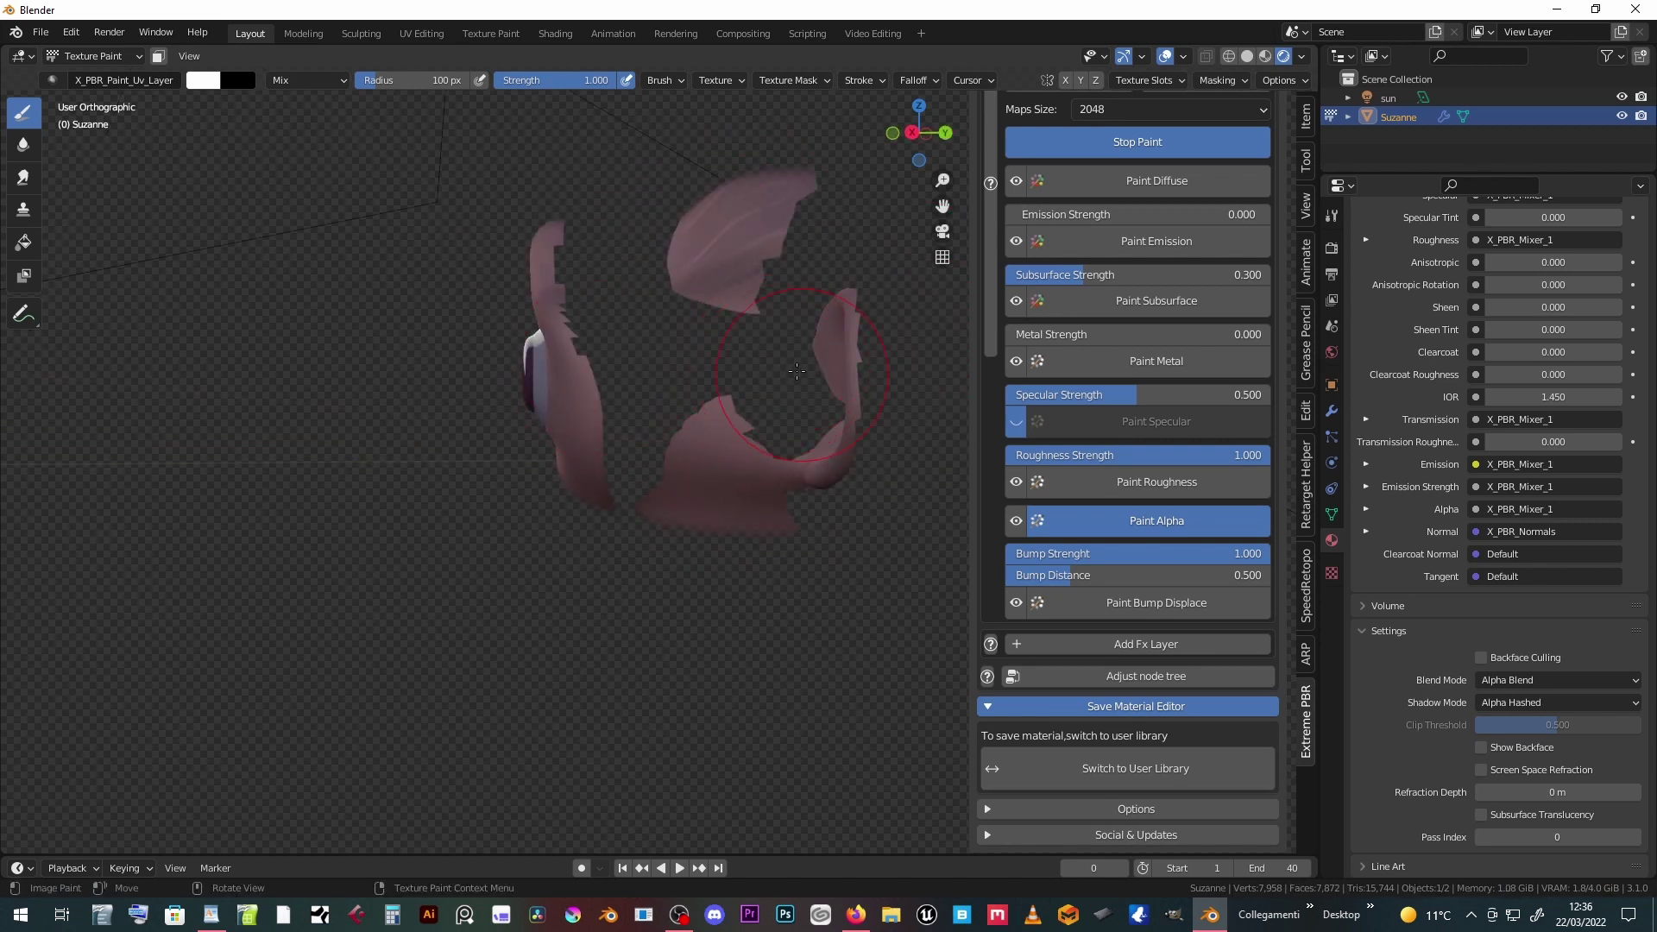
mouse_move(785, 359)
left_mouse_down()
mouse_move(802, 336)
mouse_move(614, 392)
mouse_move(583, 307)
left_mouse_up()
mouse_move(721, 269)
left_mouse_down()
mouse_move(777, 277)
mouse_move(864, 397)
left_mouse_up()
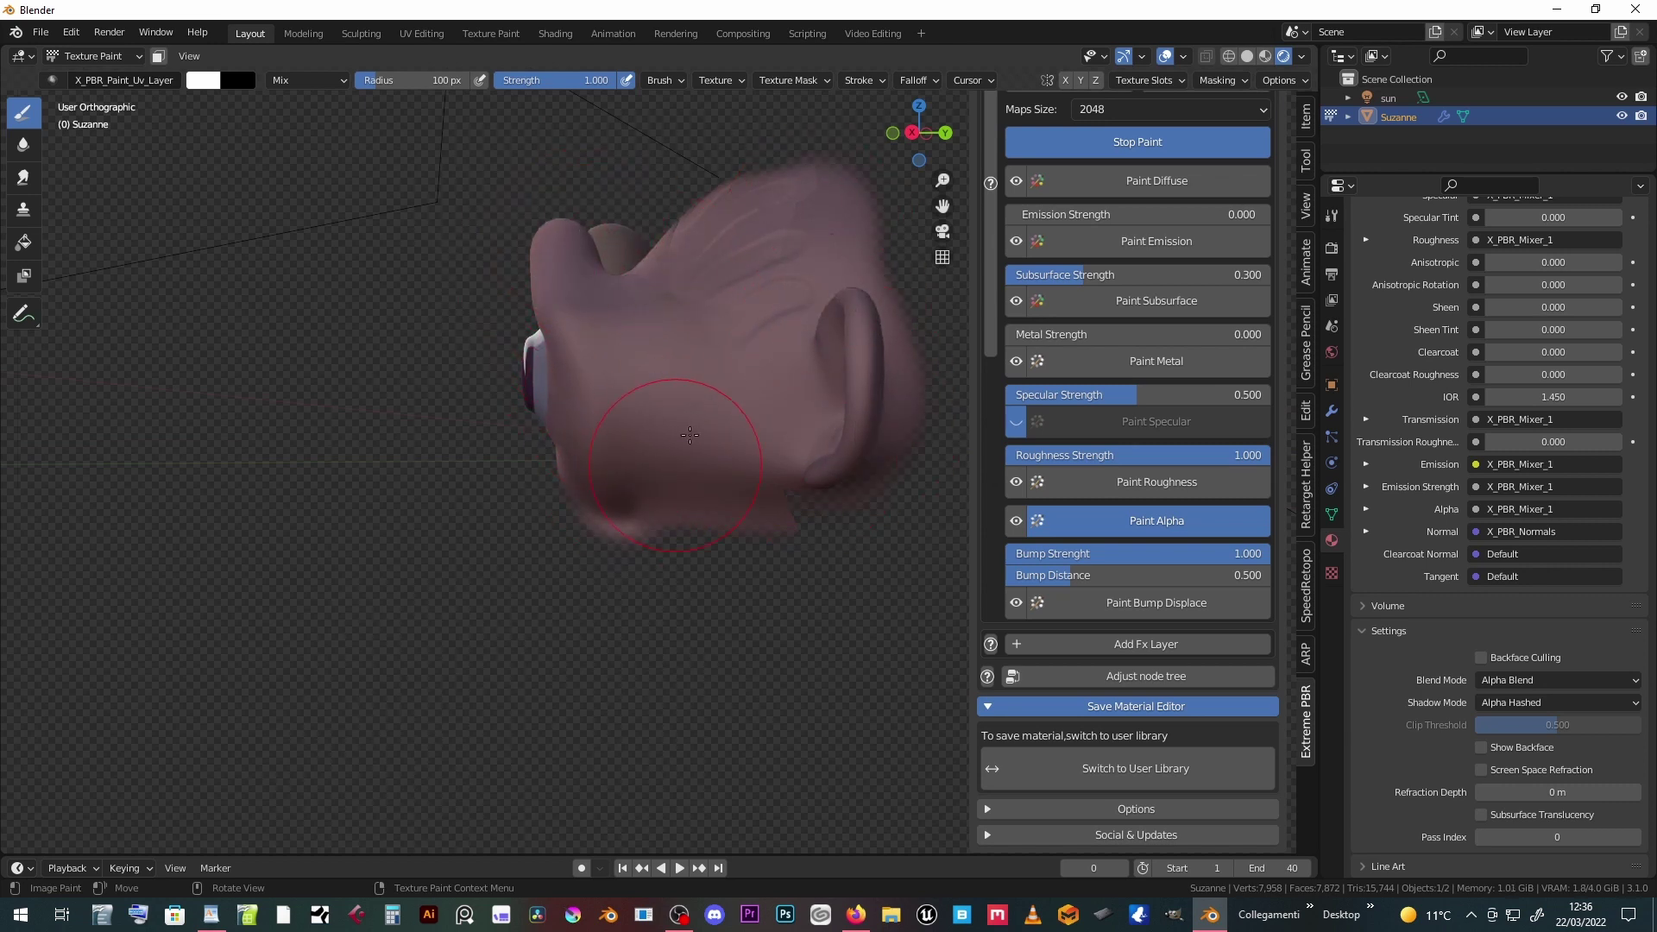
middle_click_drag(711, 424, 750, 376)
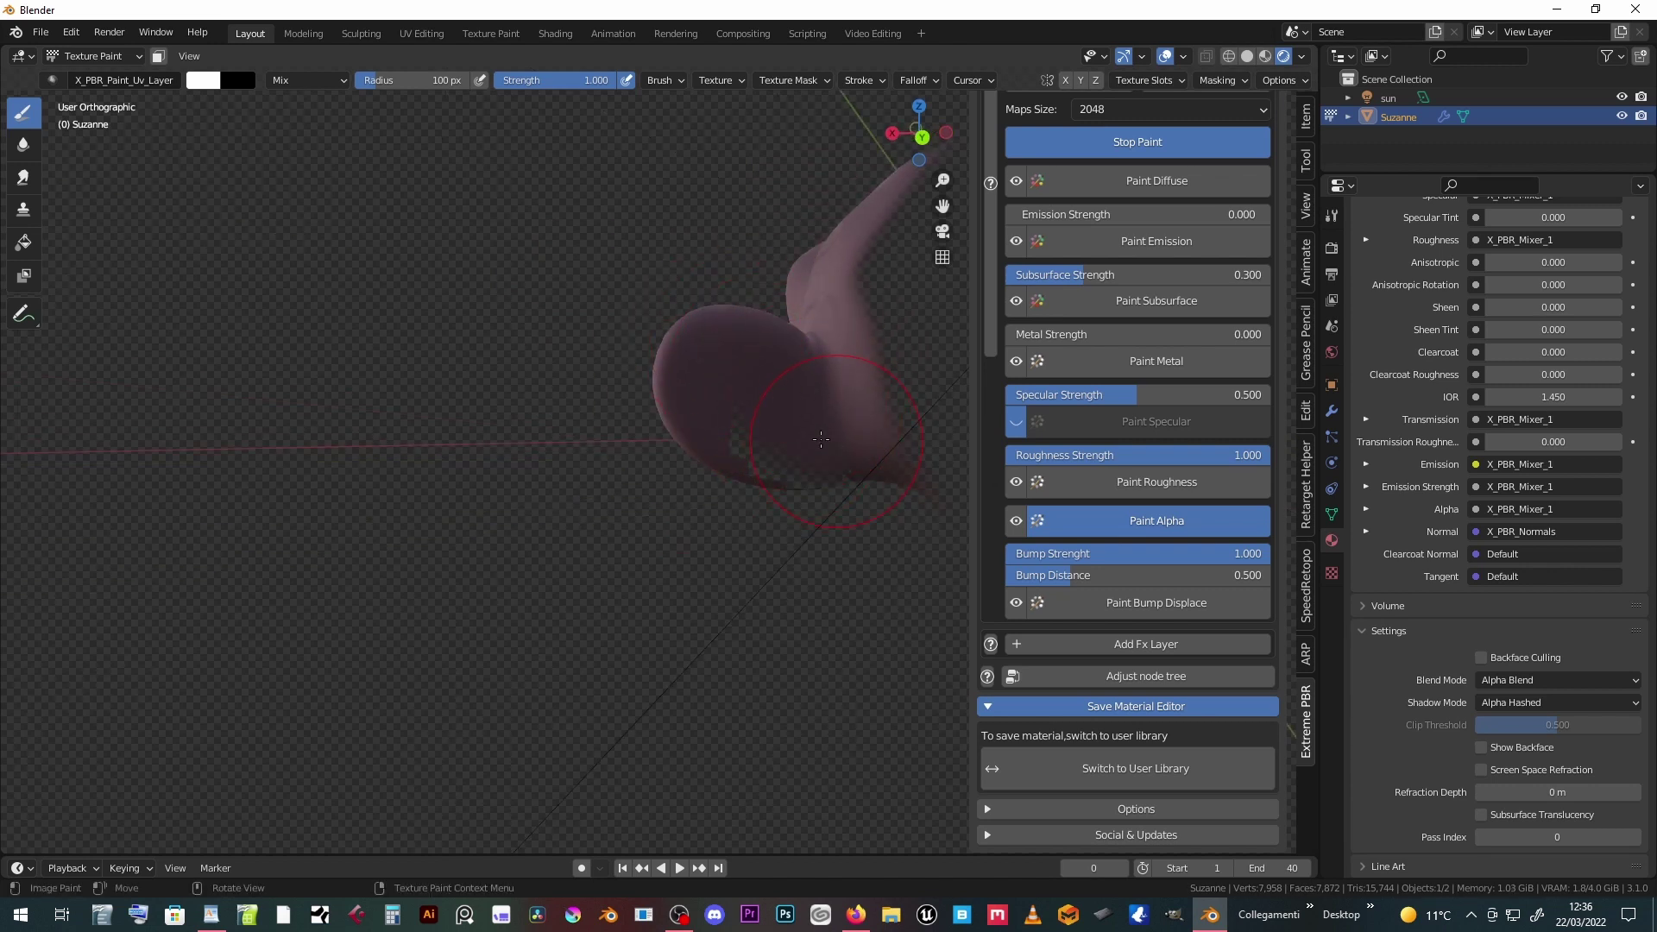
middle_click_drag(859, 338, 753, 552)
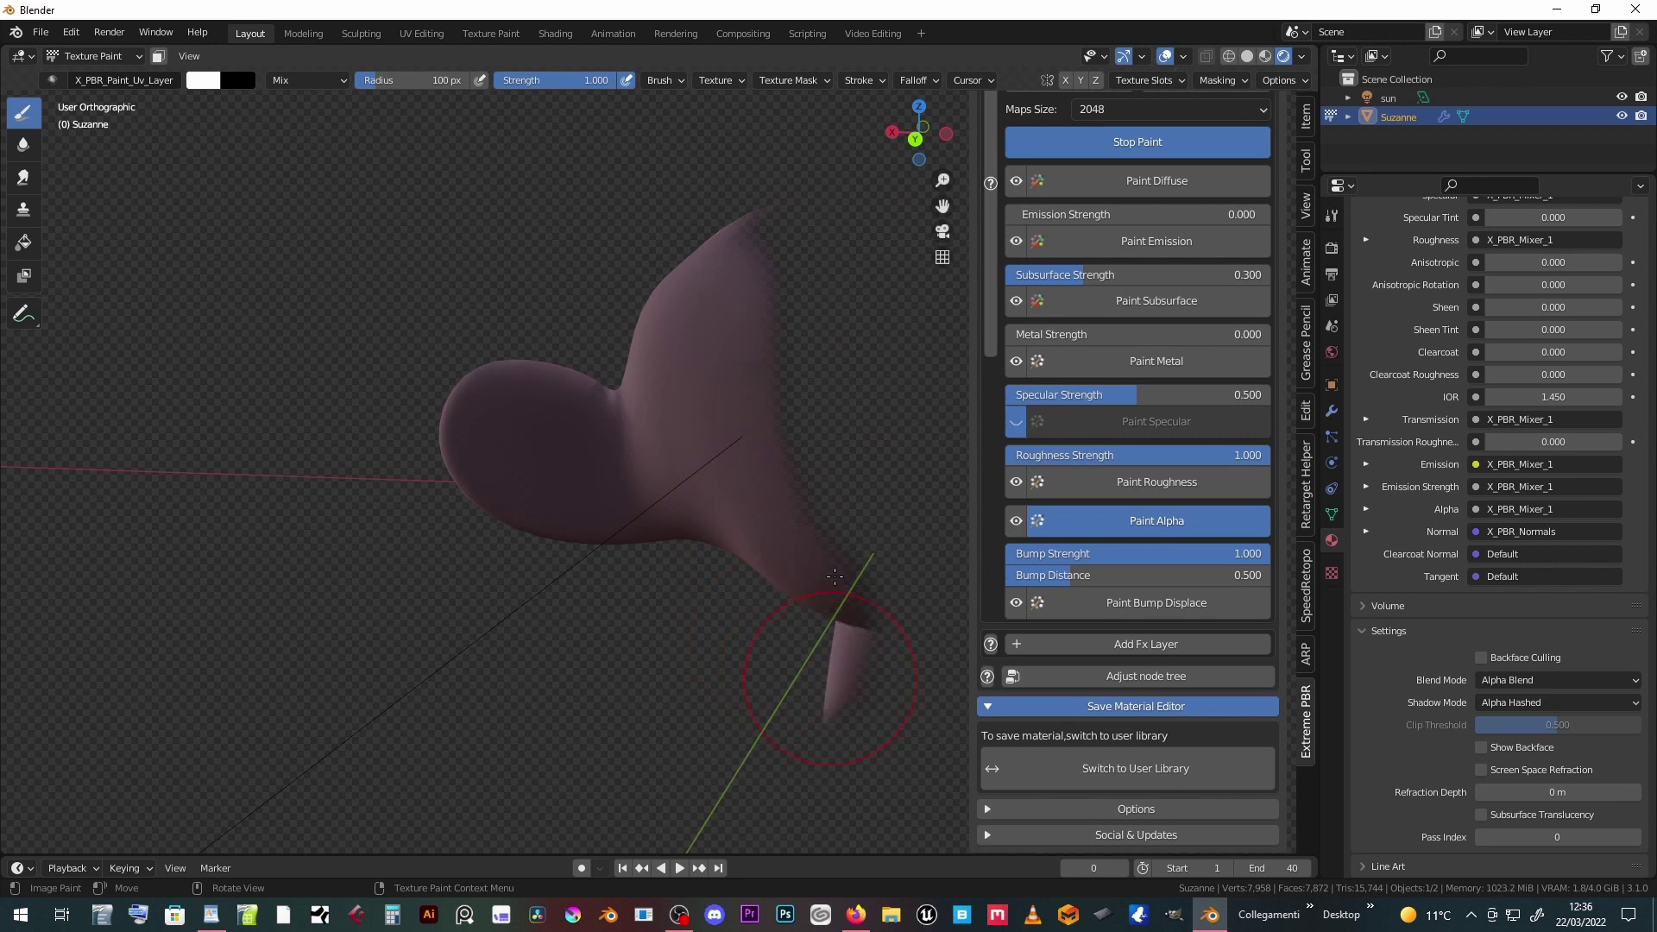
left_click_drag(839, 603, 840, 657)
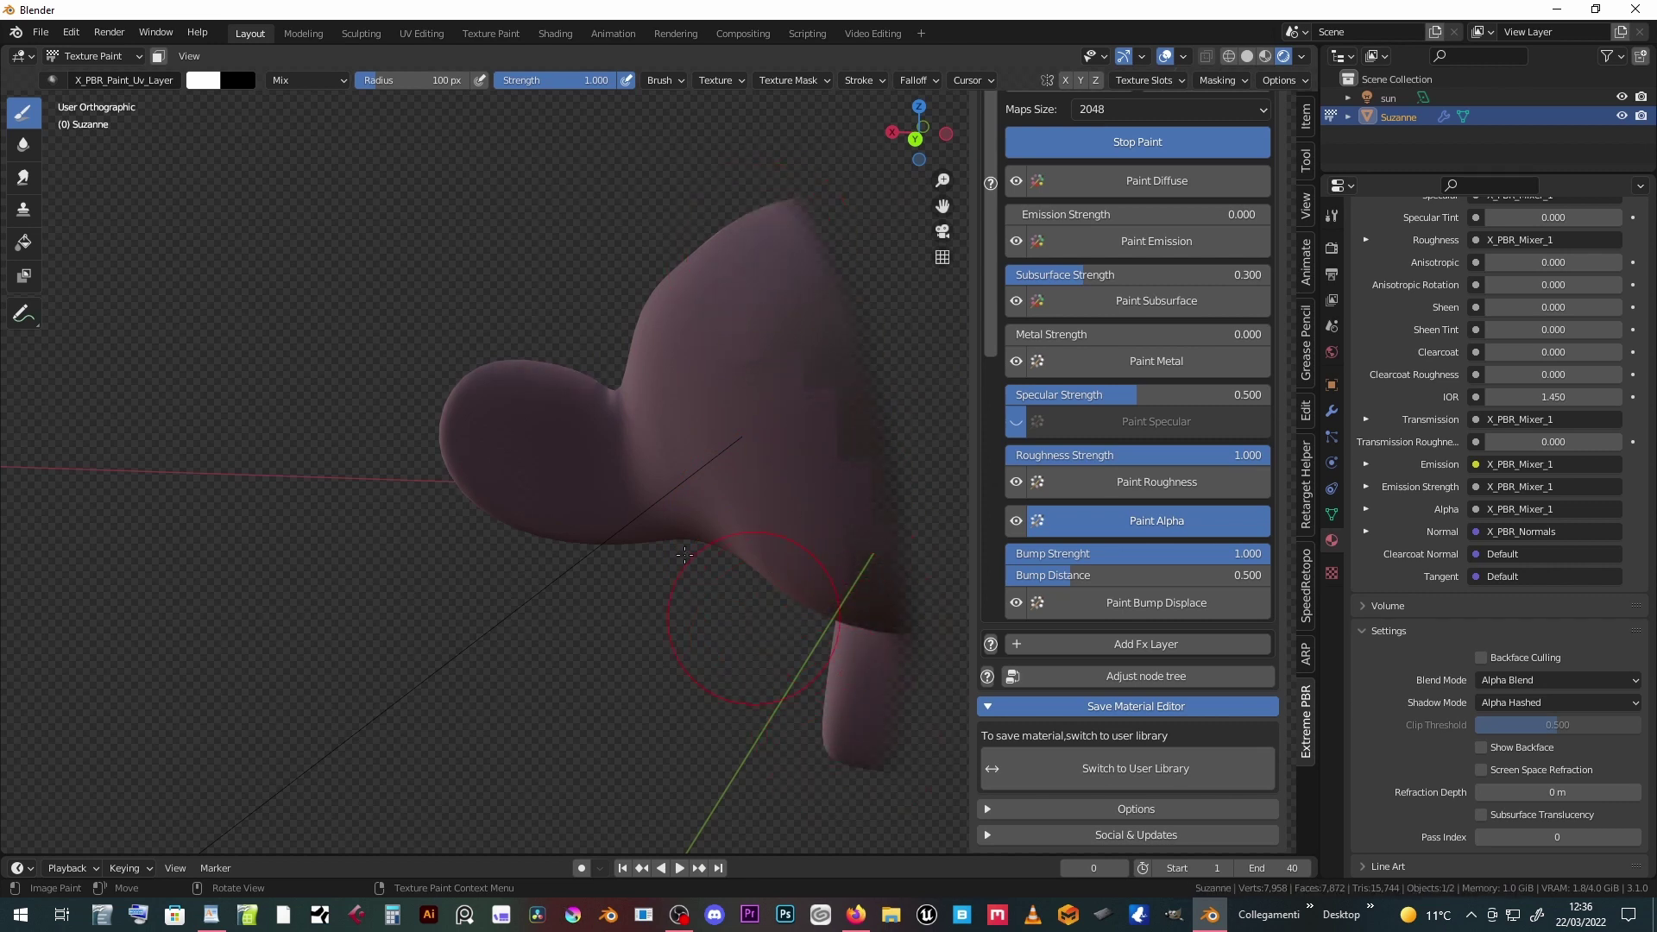
- Paint the area below the ear, the forehead and cheek opaque, finishing side-on
middle_click_drag(658, 544, 635, 523)
left_click_drag(592, 594, 630, 694)
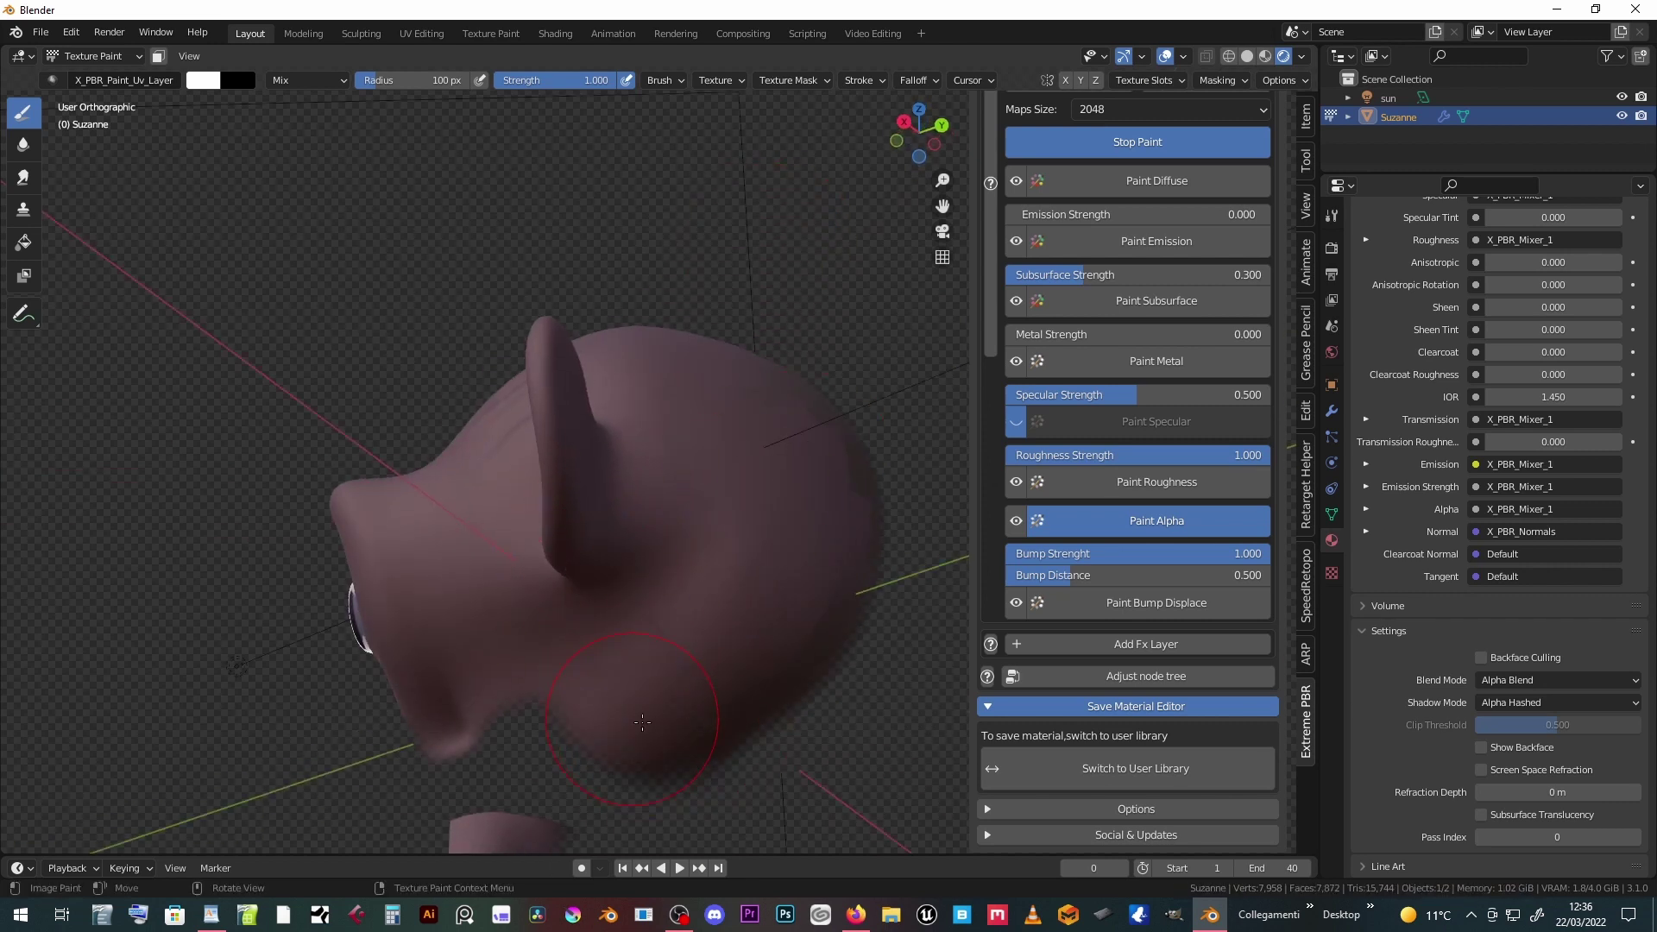
middle_click_drag(766, 624, 531, 516)
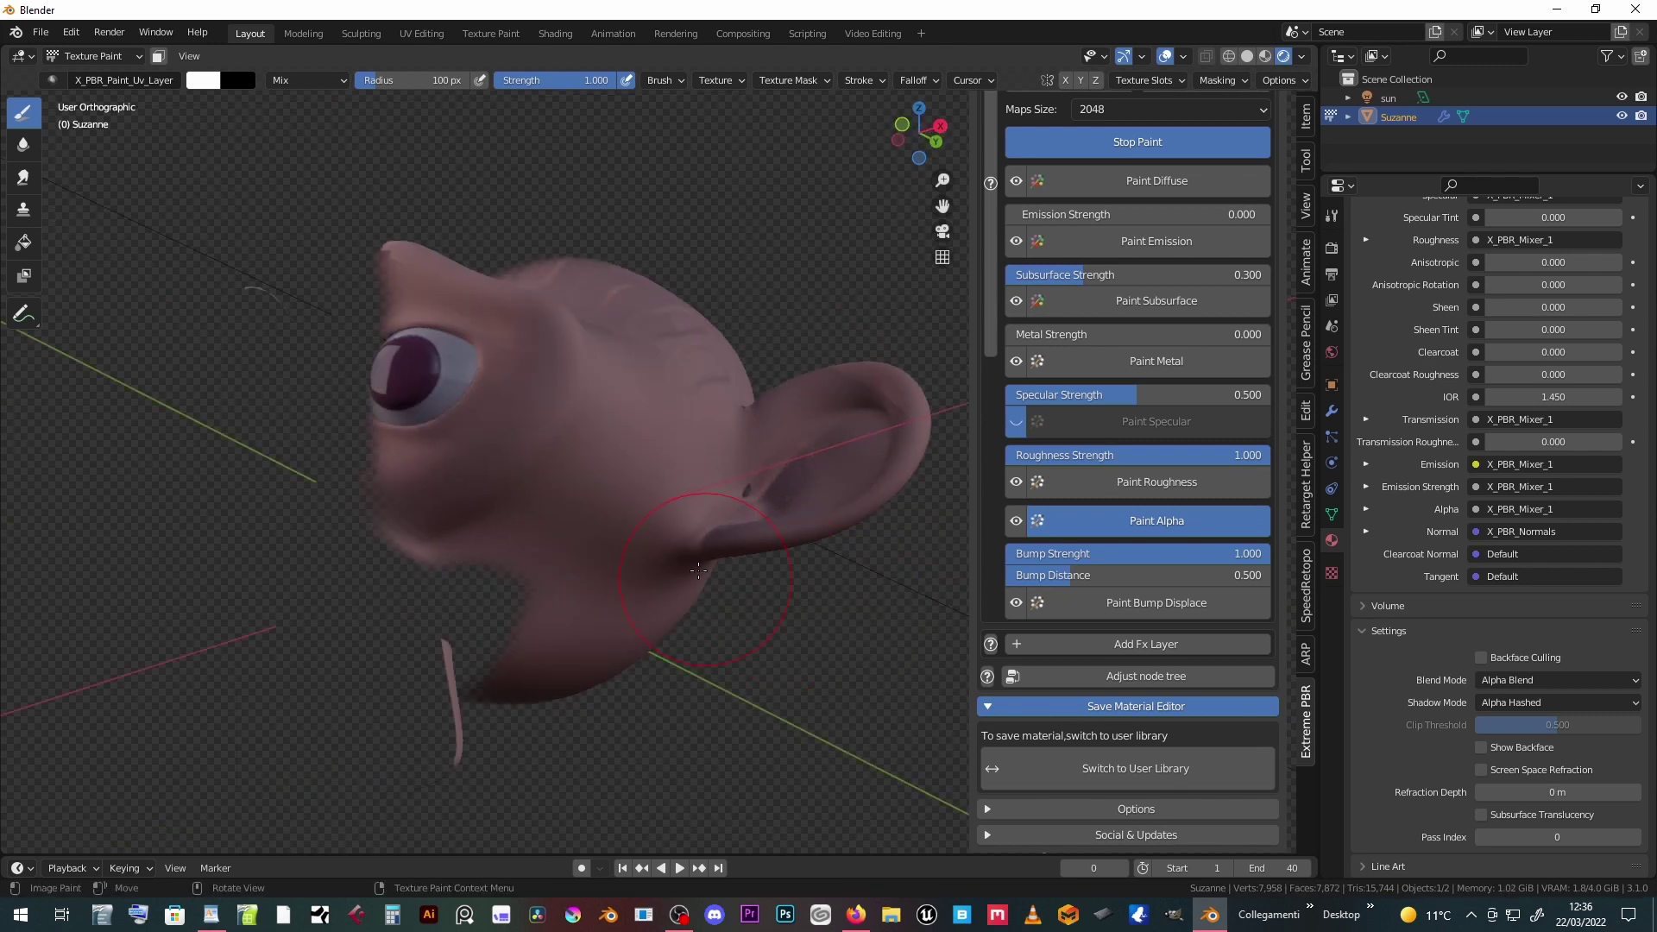
mouse_move(531, 517)
left_mouse_down()
mouse_move(480, 587)
mouse_move(593, 467)
left_mouse_up()
middle_click_drag(593, 467, 555, 329)
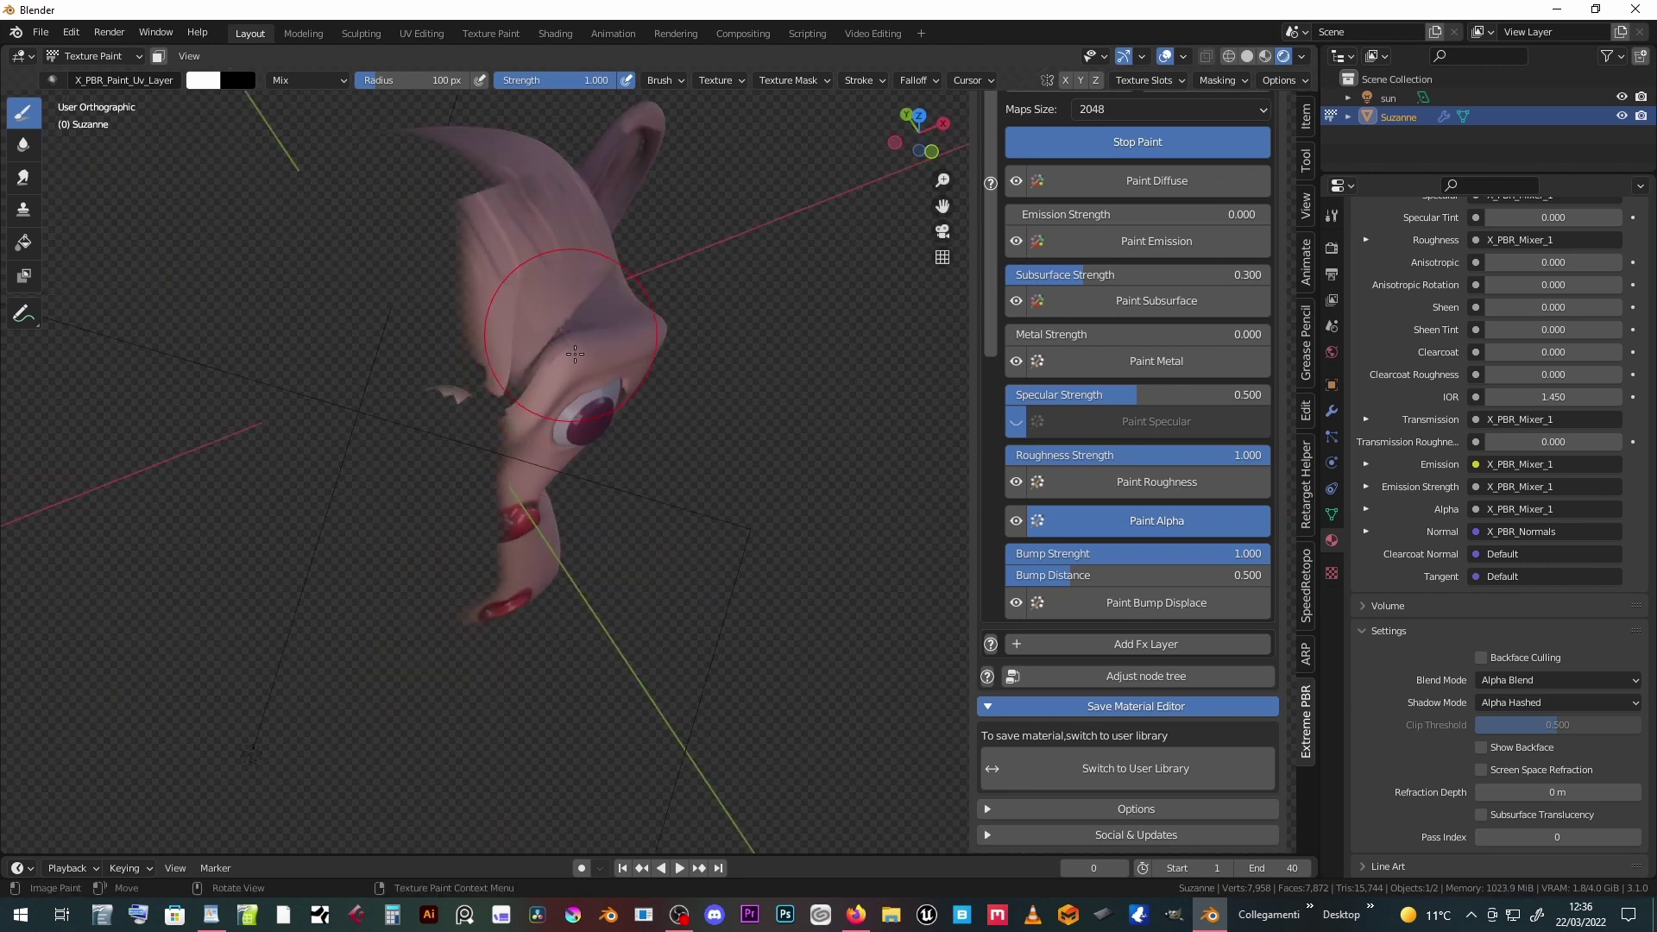
middle_click_drag(595, 358, 578, 378)
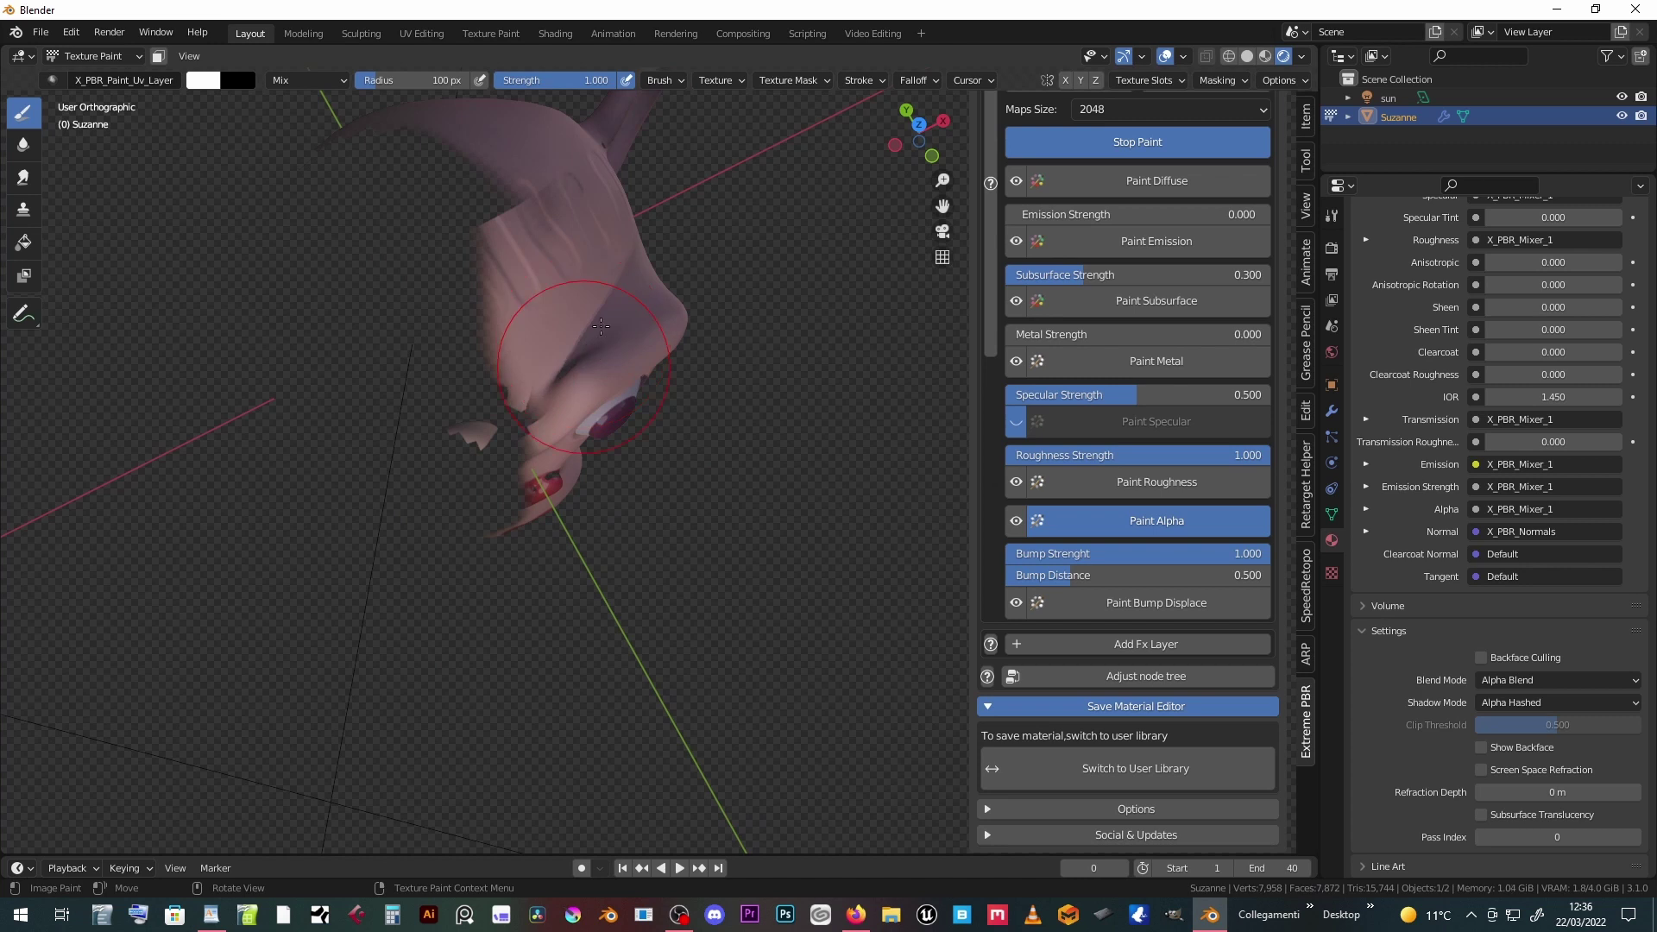
scroll(569, 362, "down", 3)
scroll(592, 343, "up", 4)
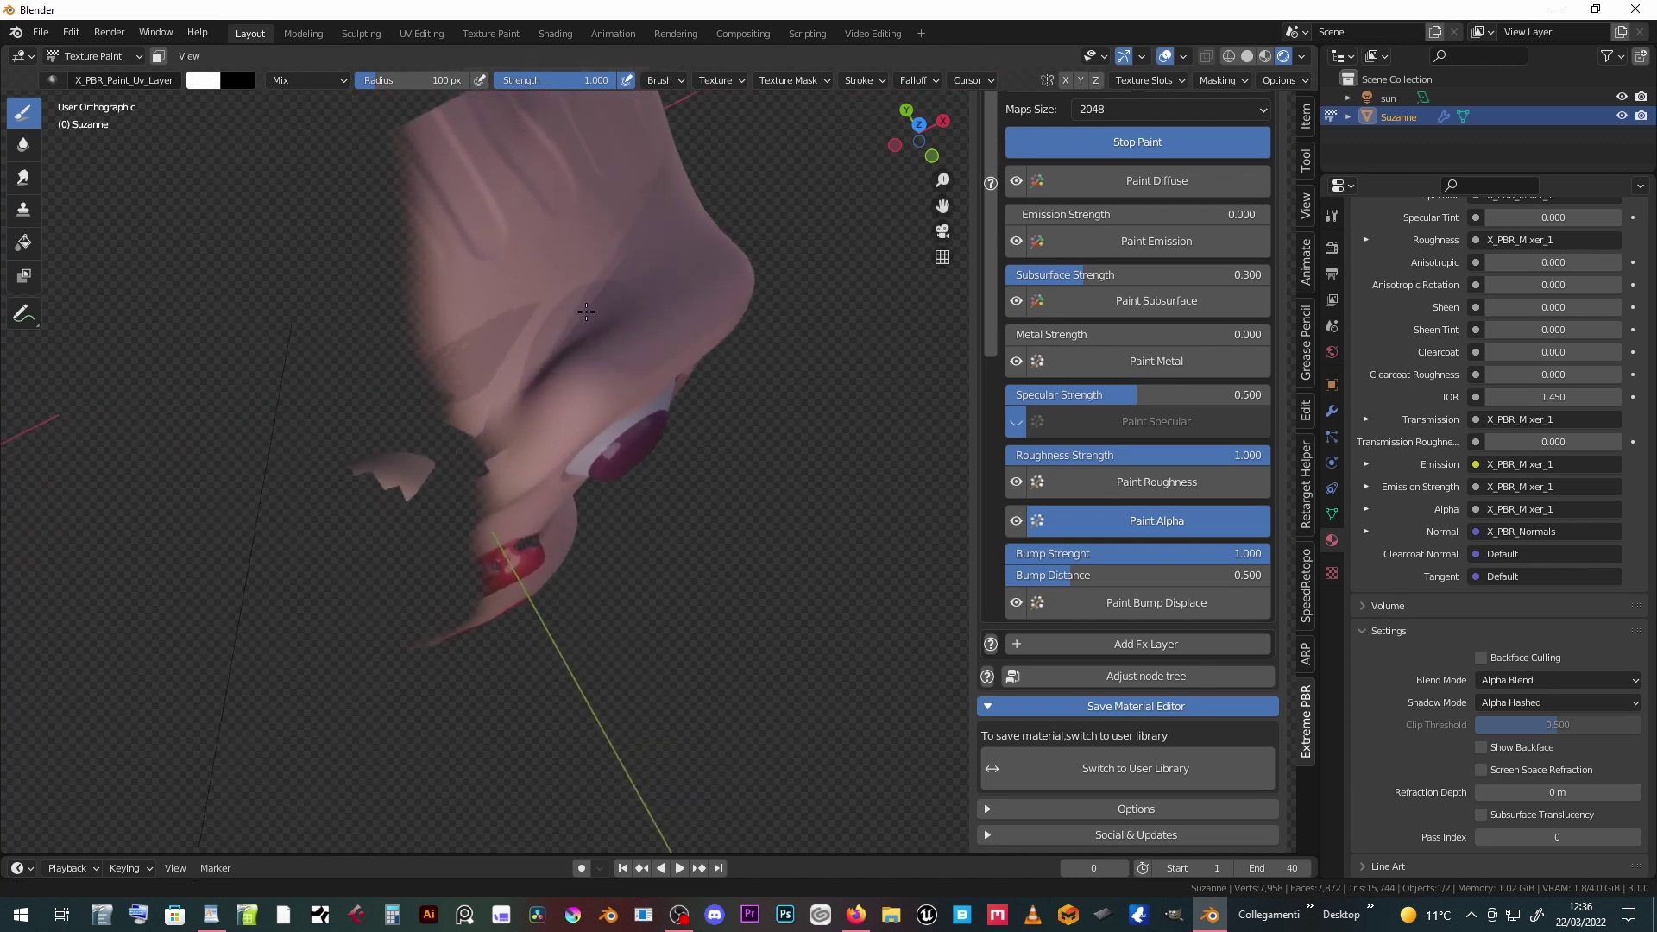
middle_click_drag(554, 295, 207, 139)
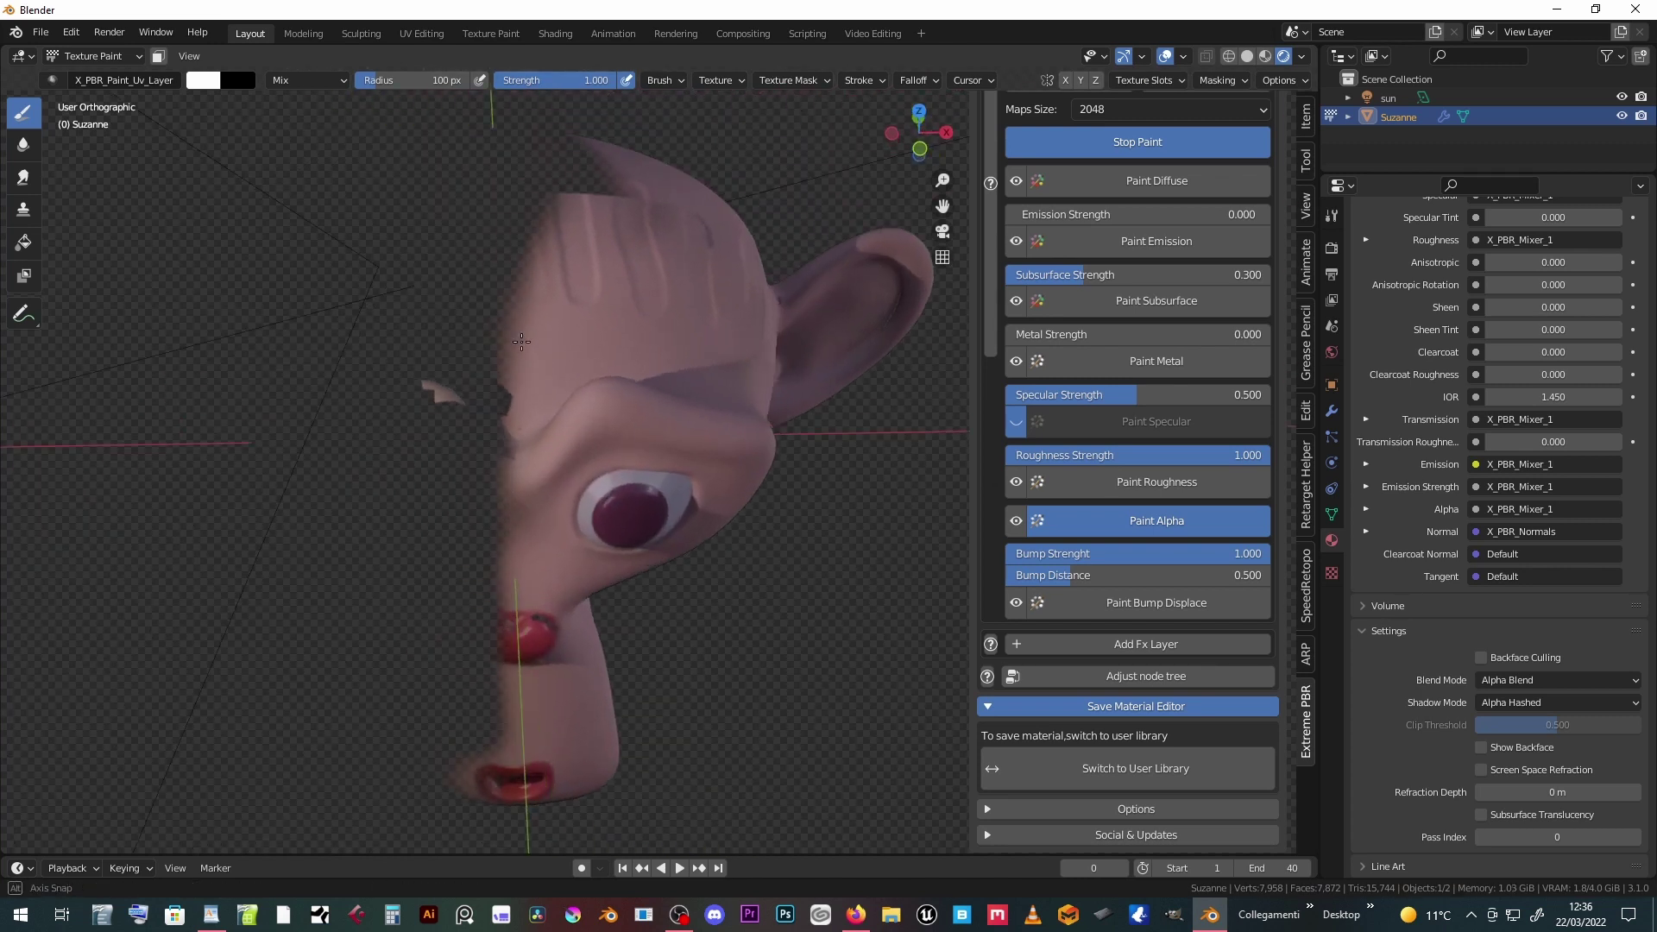
- Switch the brush colour to black, return to front view, and turn off alpha painting
right_click(208, 139)
left_click_drag(352, 134, 371, 251)
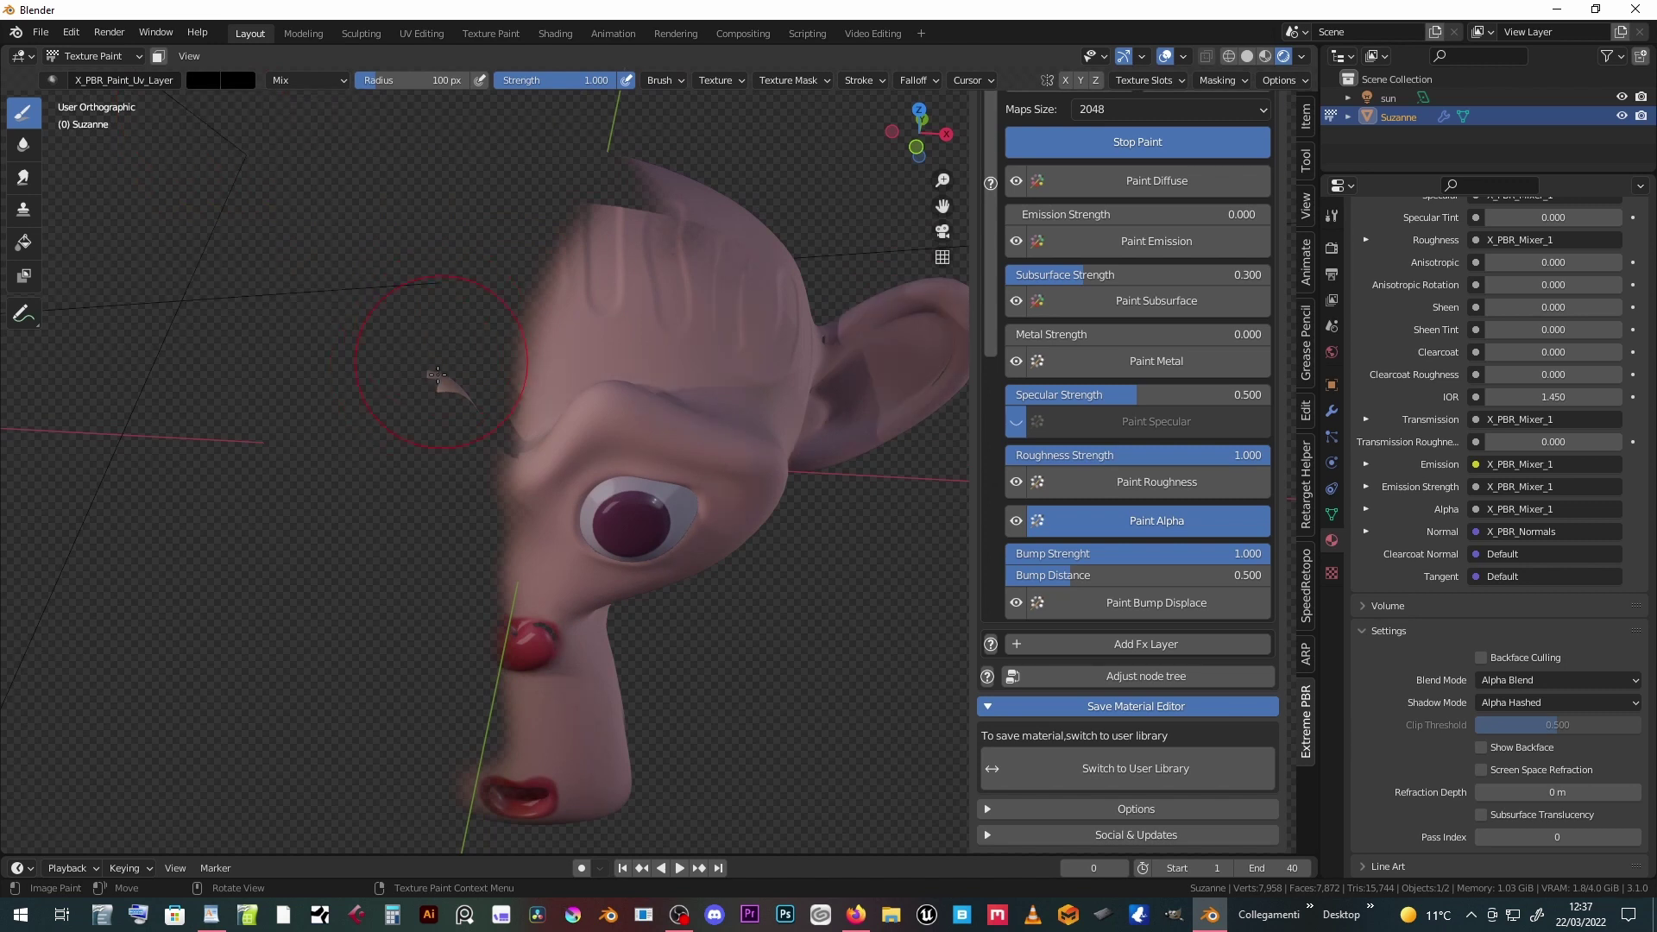
middle_click_drag(450, 428, 440, 569)
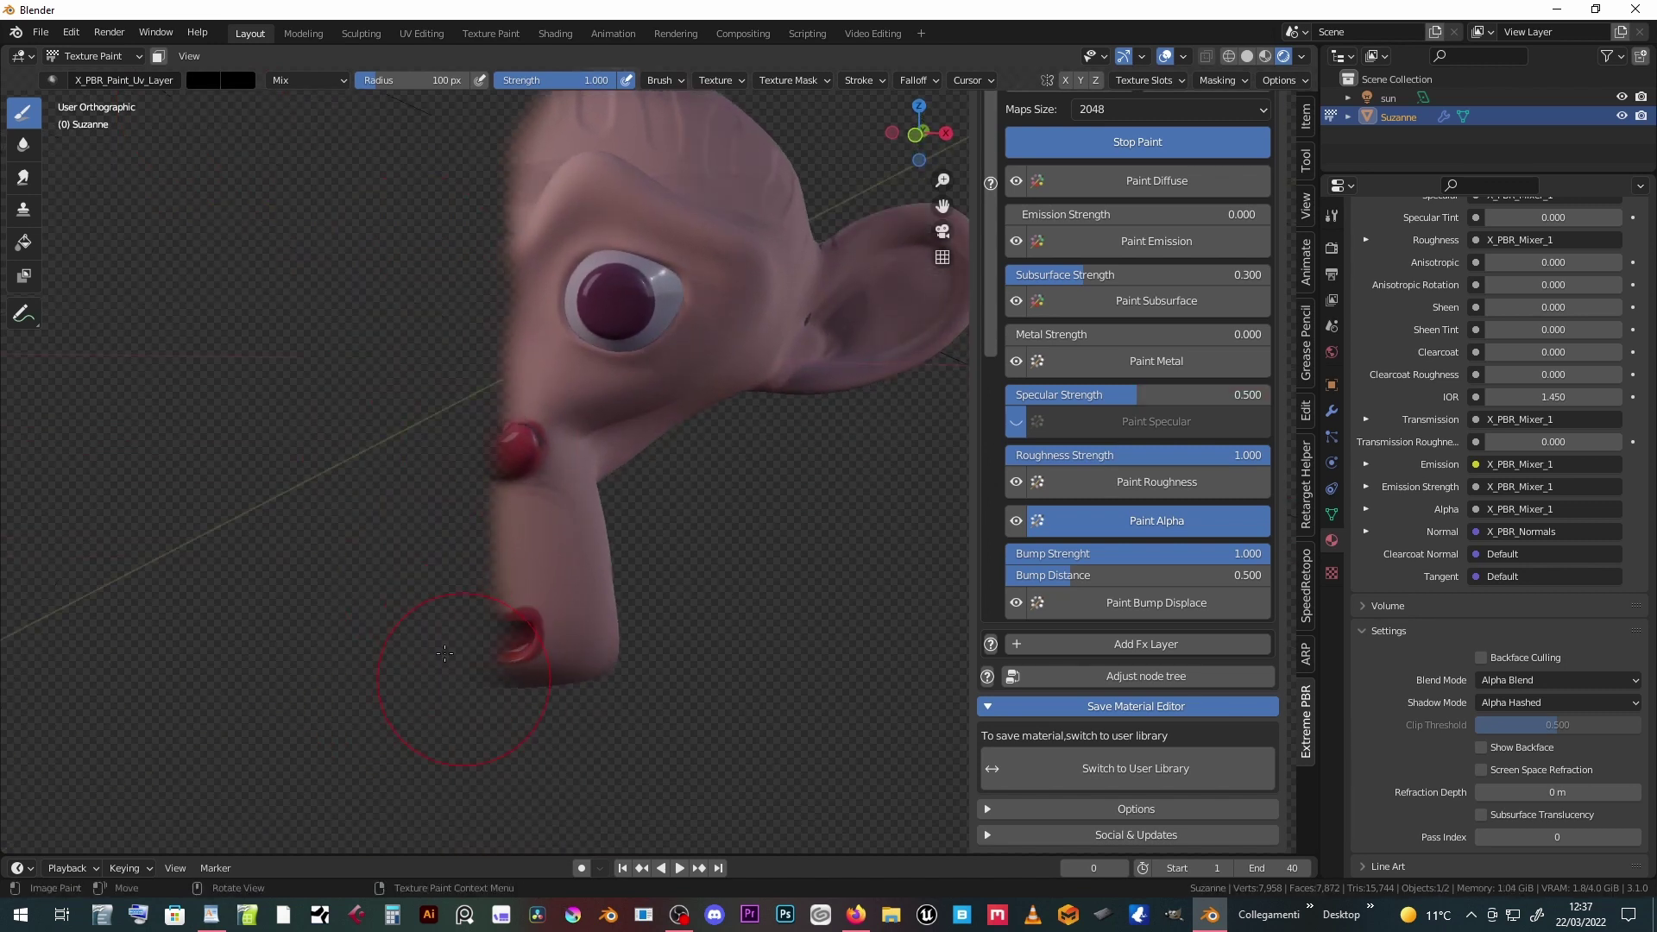
middle_click_drag(741, 524, 712, 427, "alt")
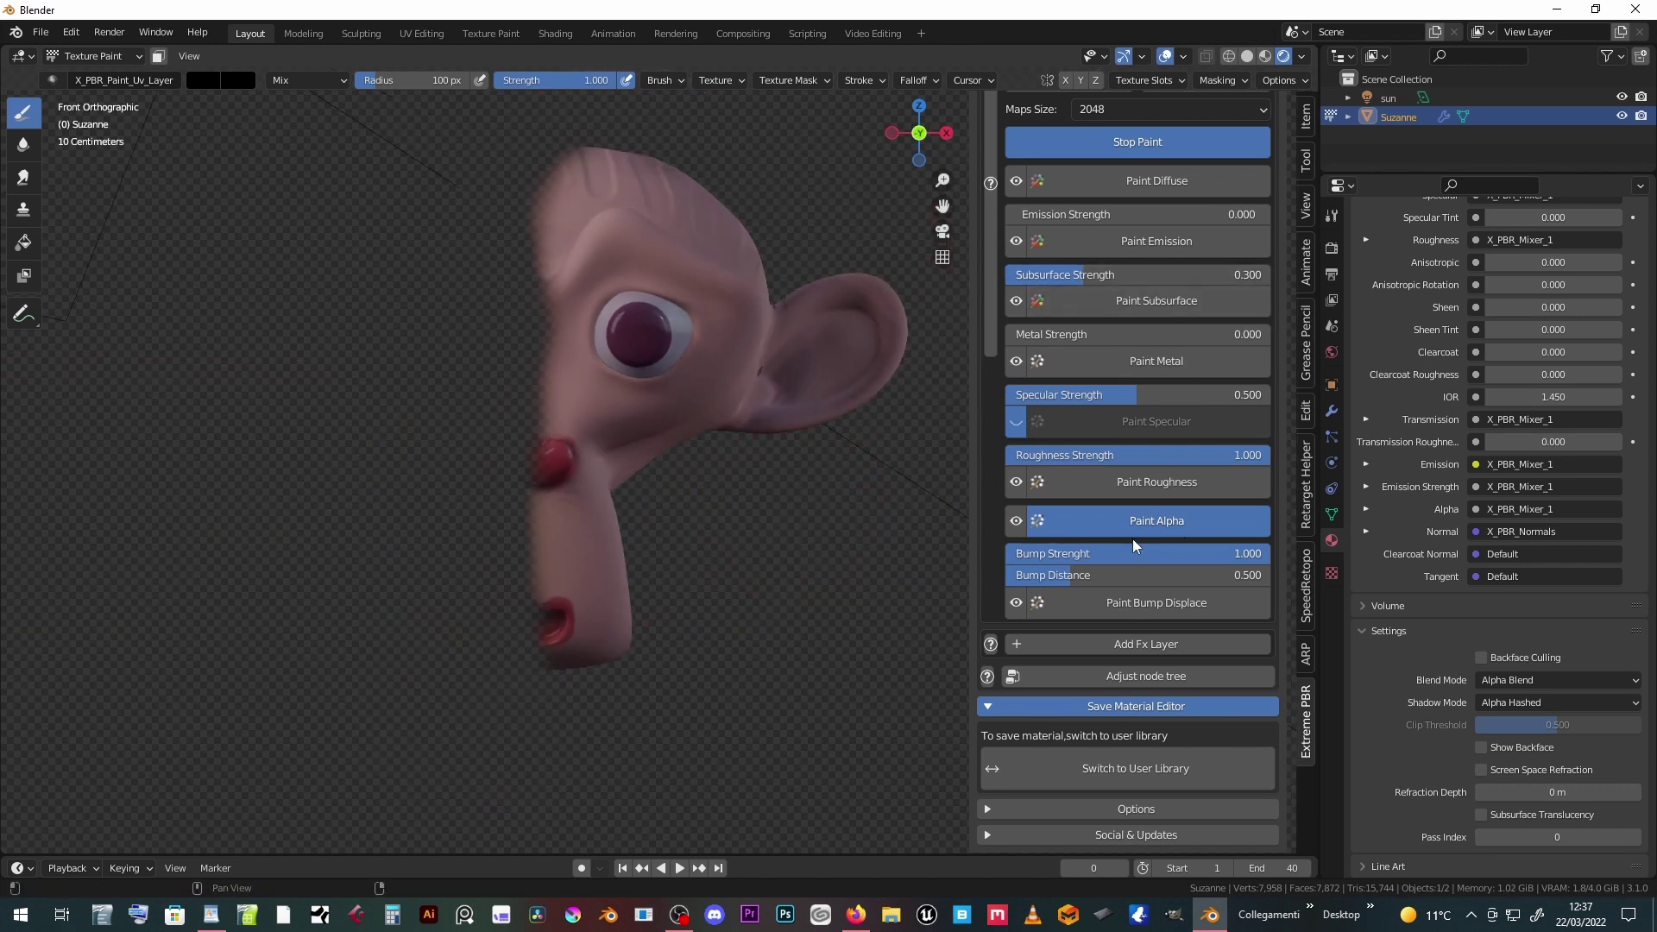
left_click(1020, 521)
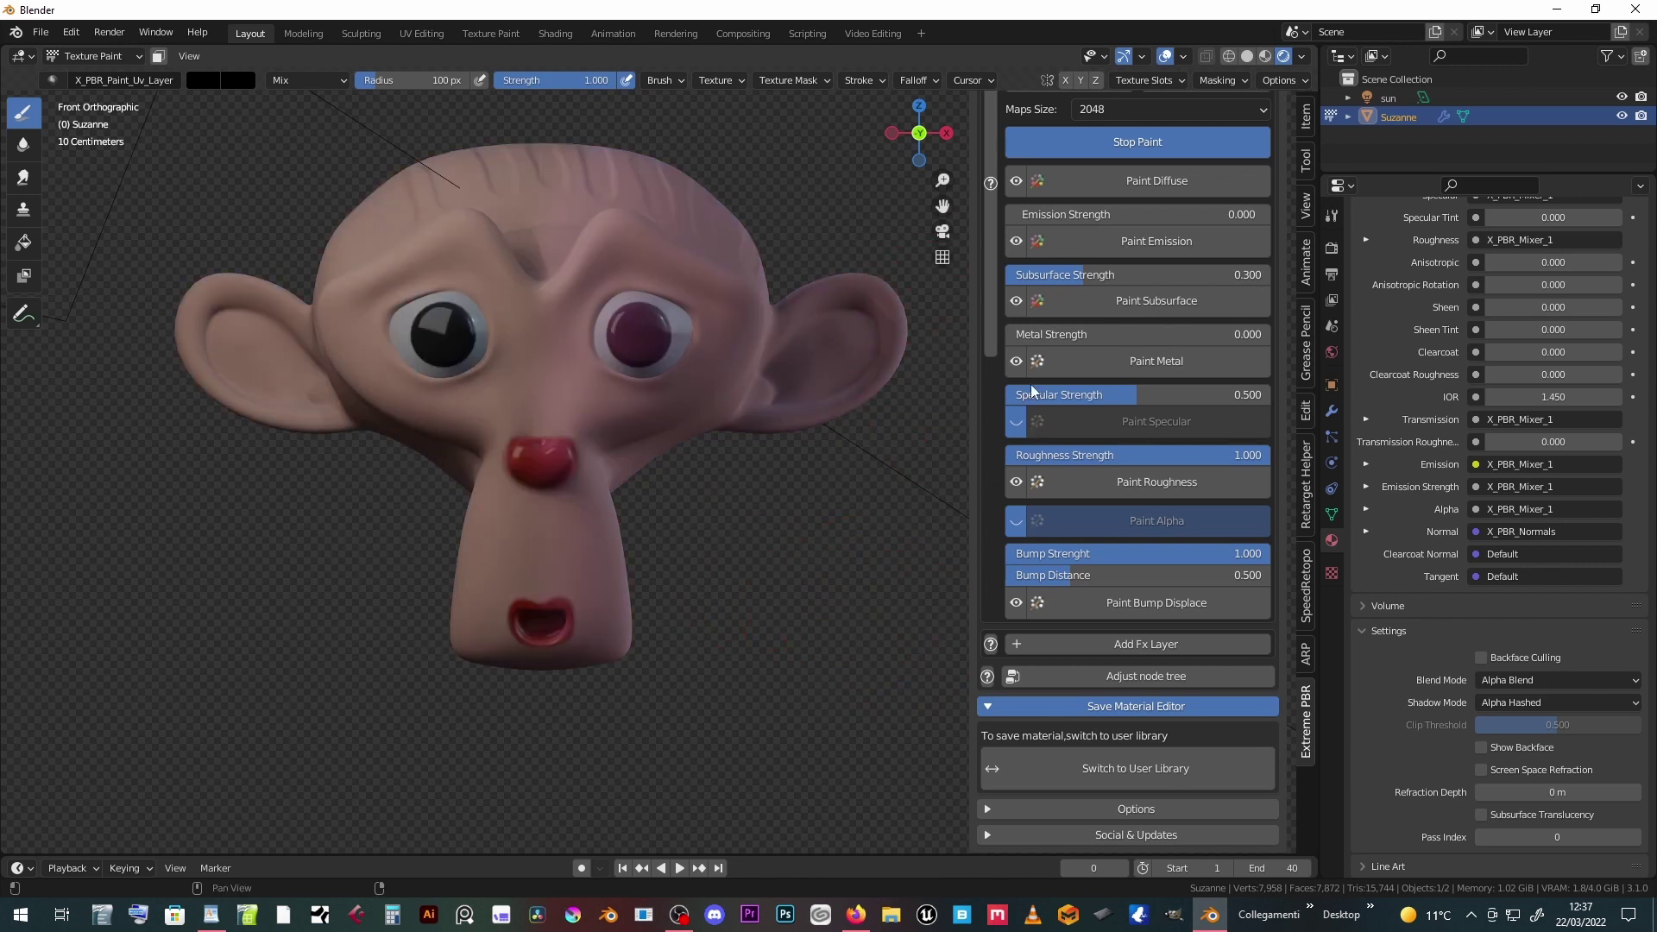
- Create a bump displacement paint layer with default texture settings and shrink the brush
left_click(1142, 602)
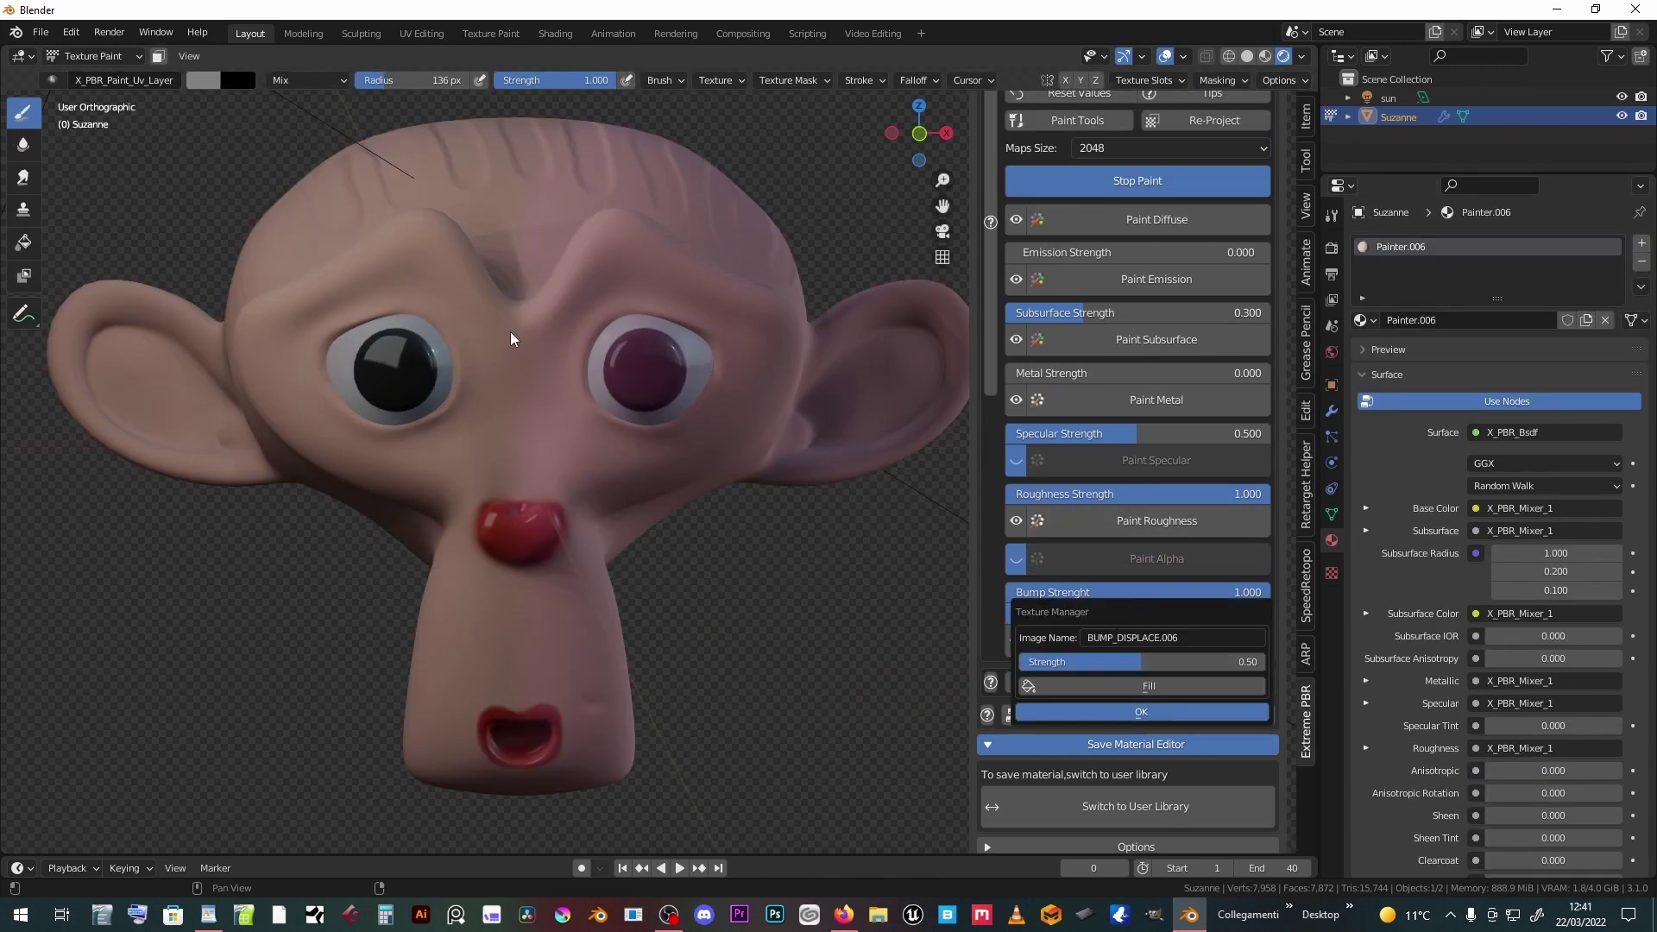
key("Return")
scroll(518, 347, "up", 2)
scroll(525, 351, "up", 2)
scroll(535, 352, "up", 2)
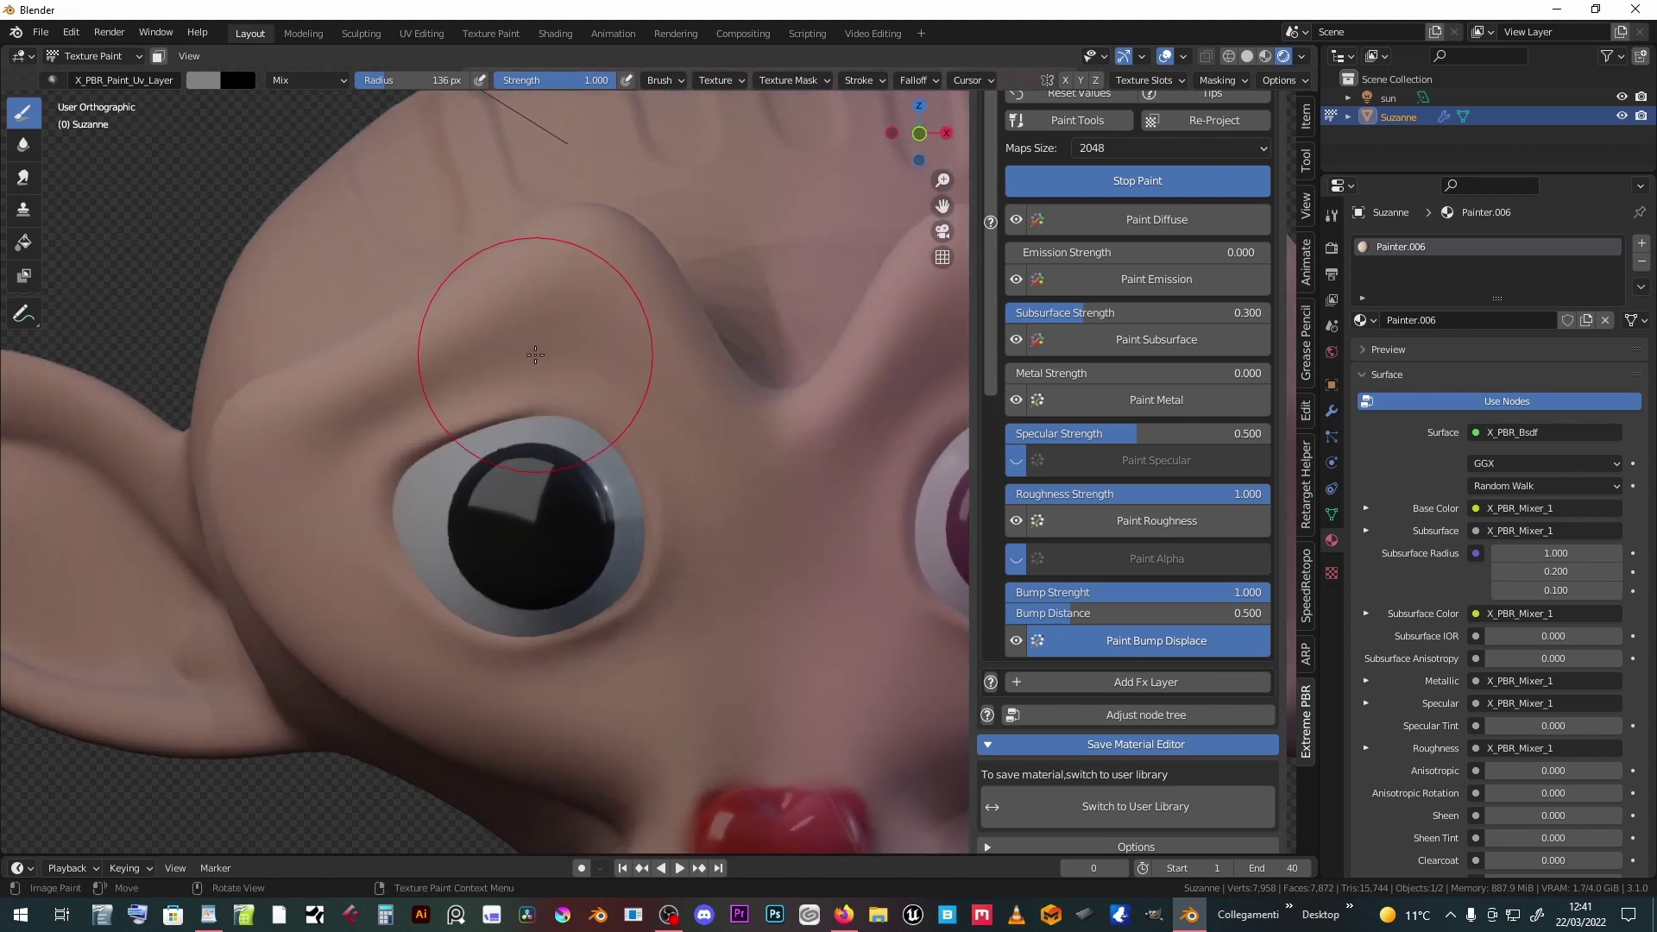
key("f")
left_click(436, 349)
- Adjust the stroke settings, shrink the brush to 21 px, and make its colour white
left_click(864, 79)
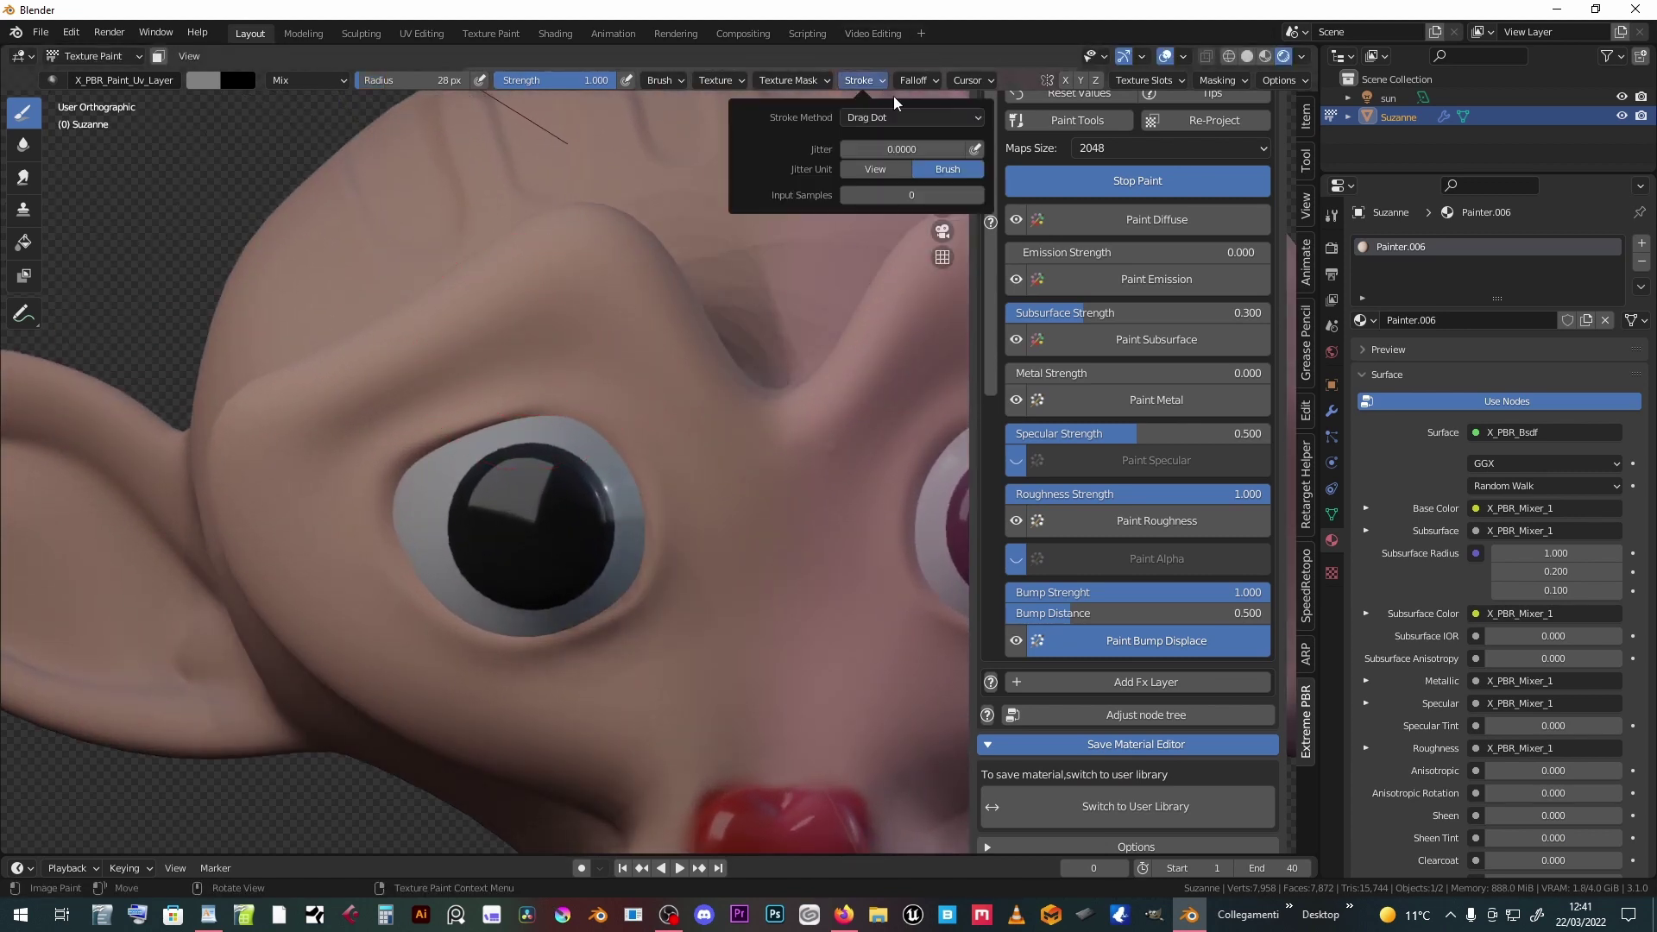
left_click(894, 115)
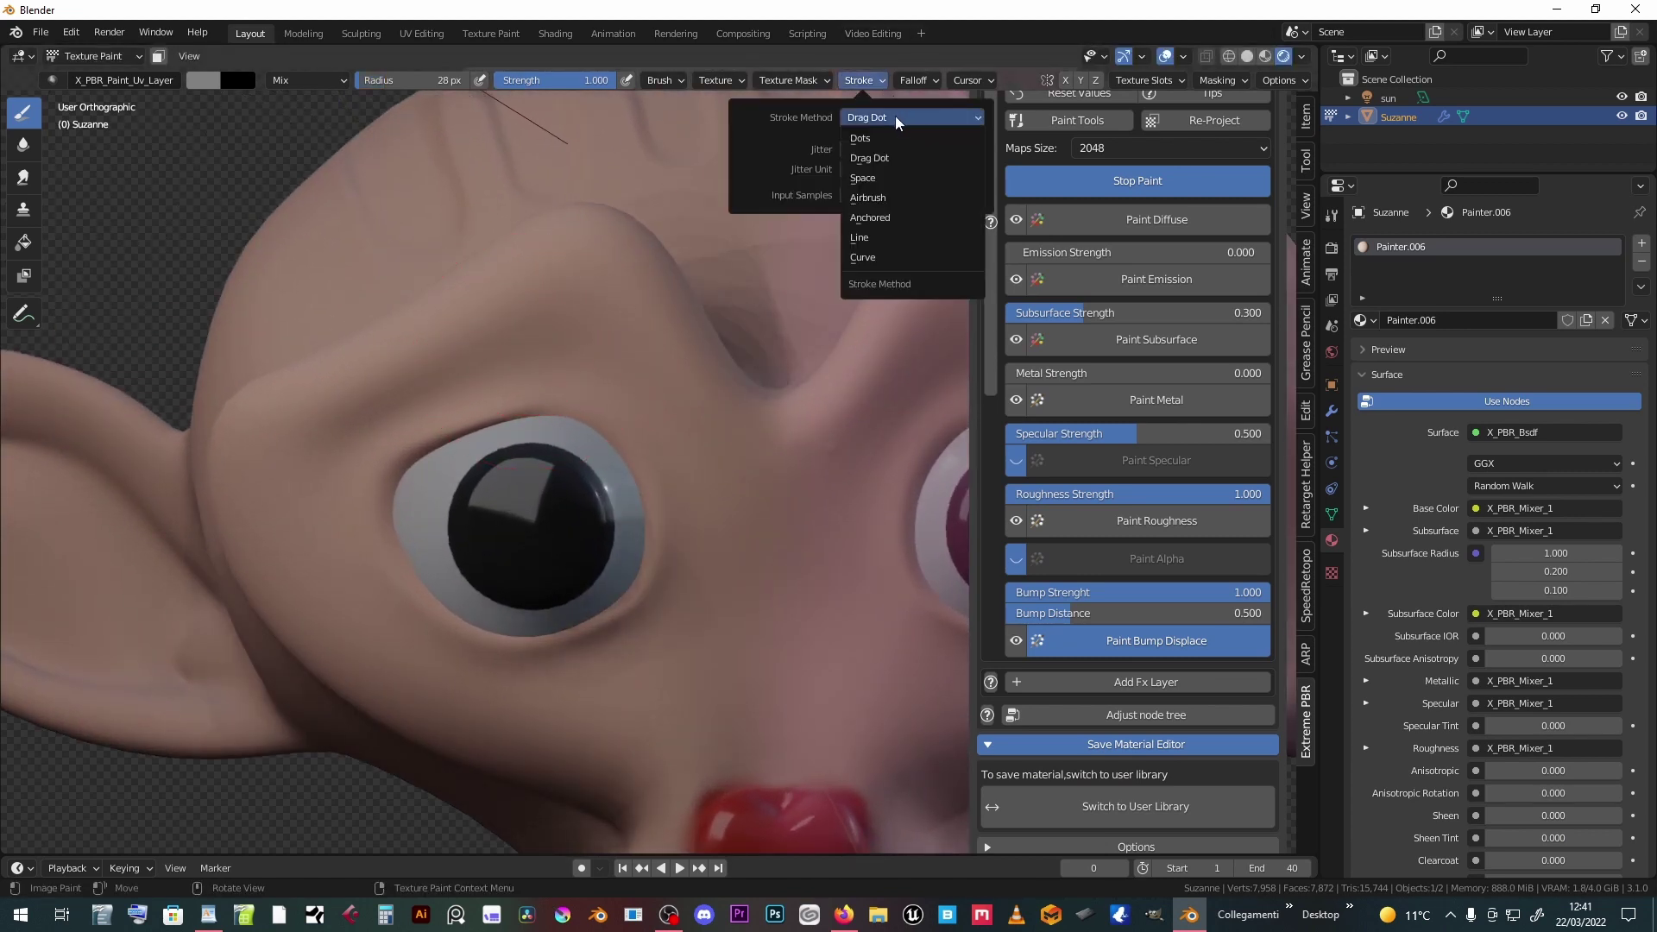
key("f")
left_click(294, 413)
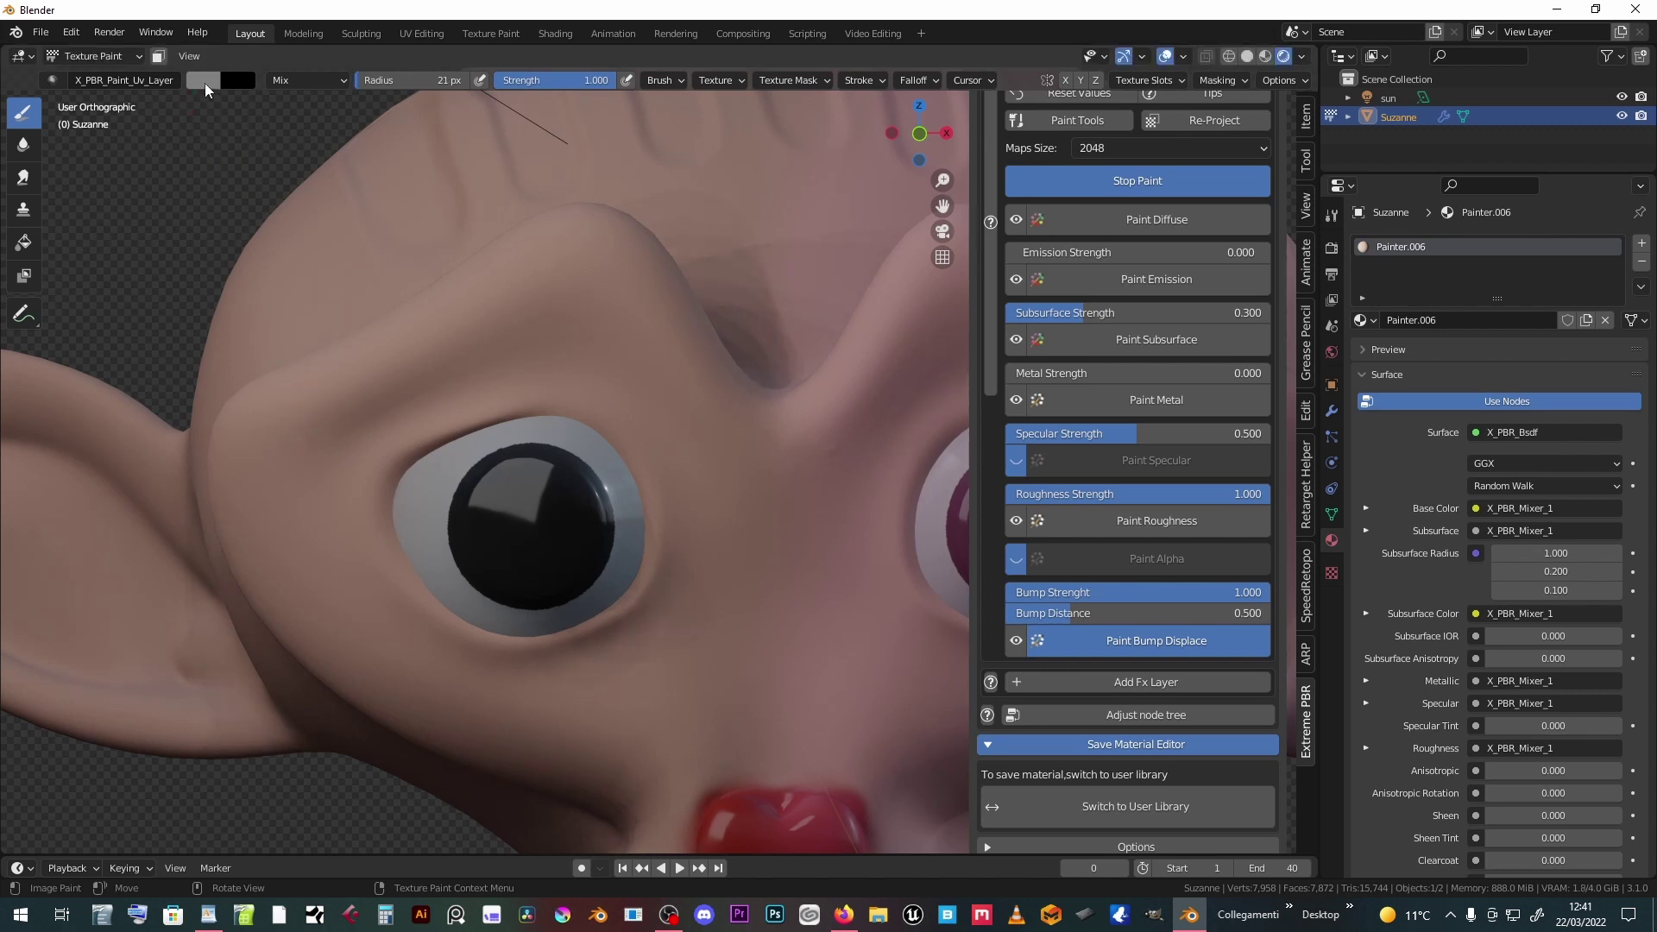
left_click(204, 88)
left_click_drag(348, 152, 349, 99)
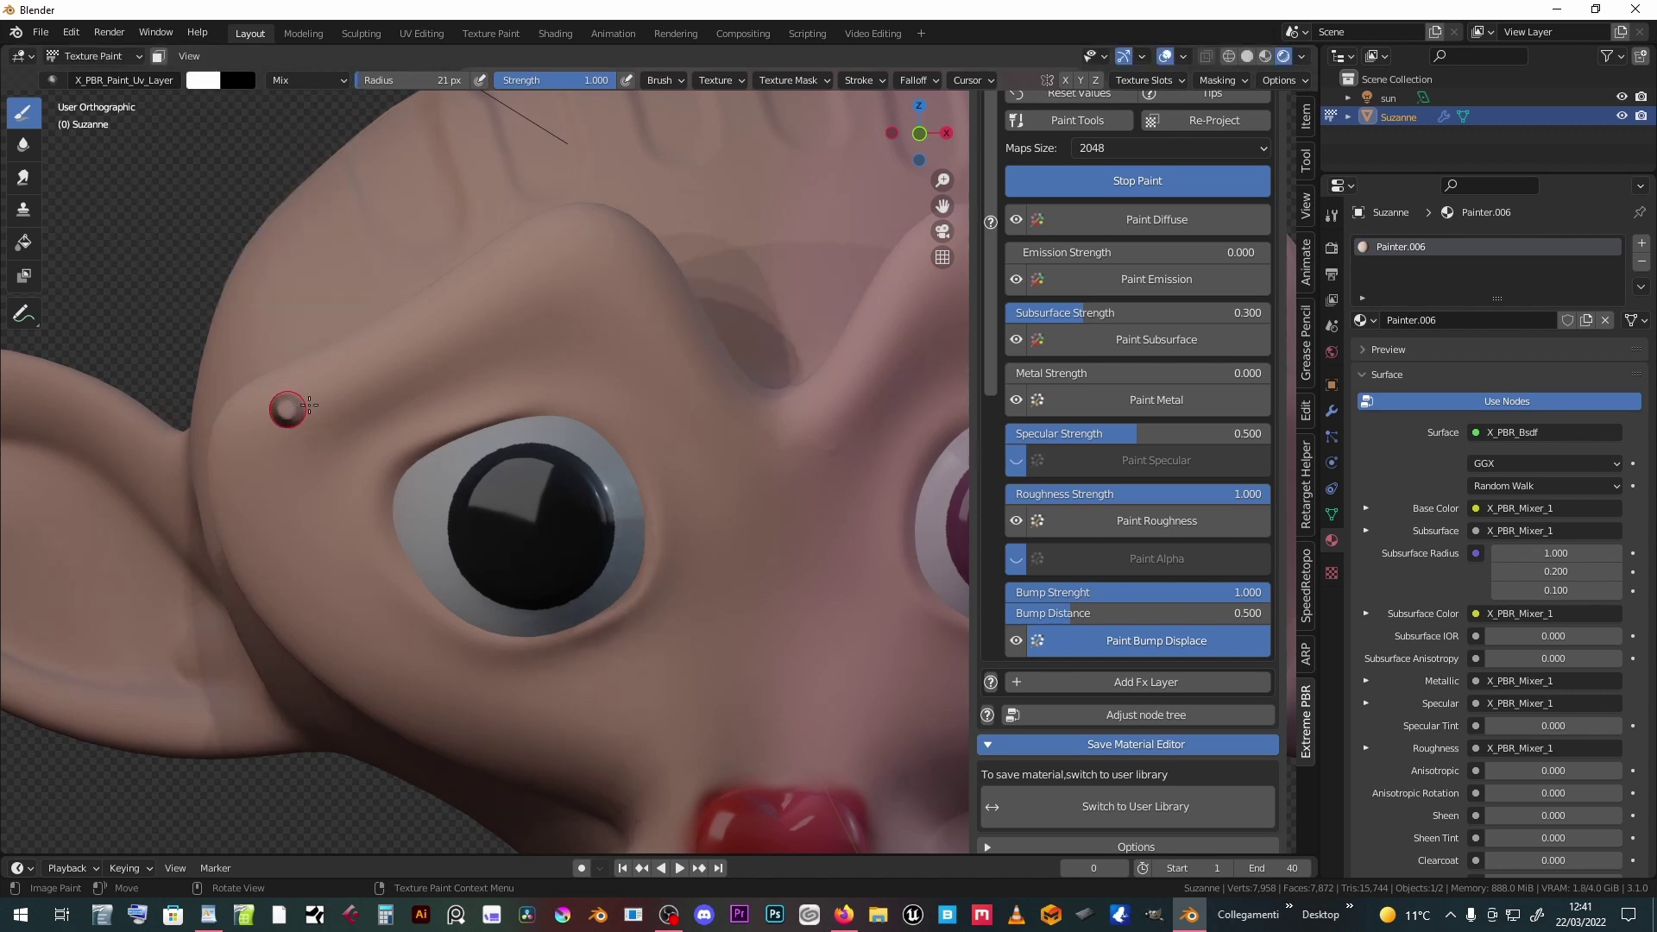